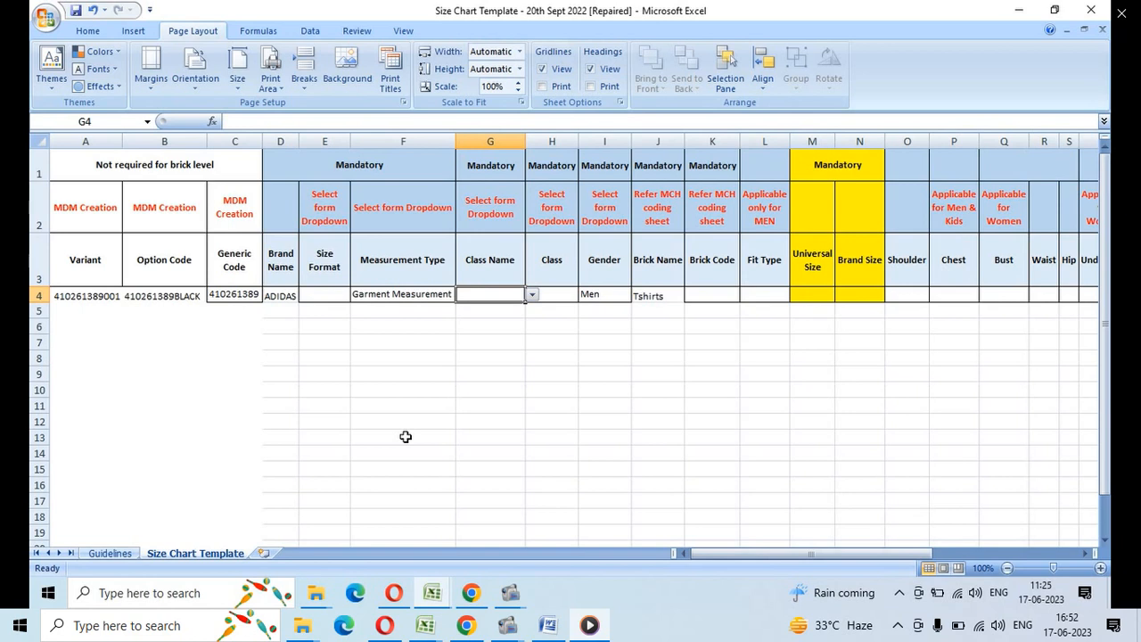
# Step: Review the Class Name, Class and Gender cells of row 4, and highlight the whole sample row
pyautogui.press('Right')
pyautogui.press('Right')
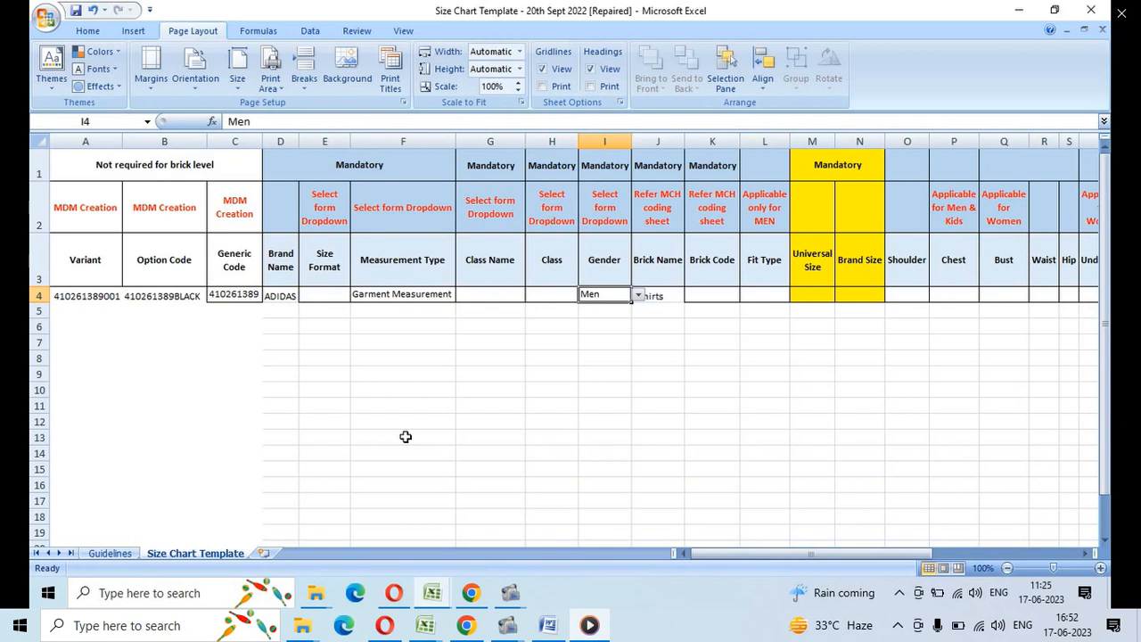
pyautogui.press('Left')
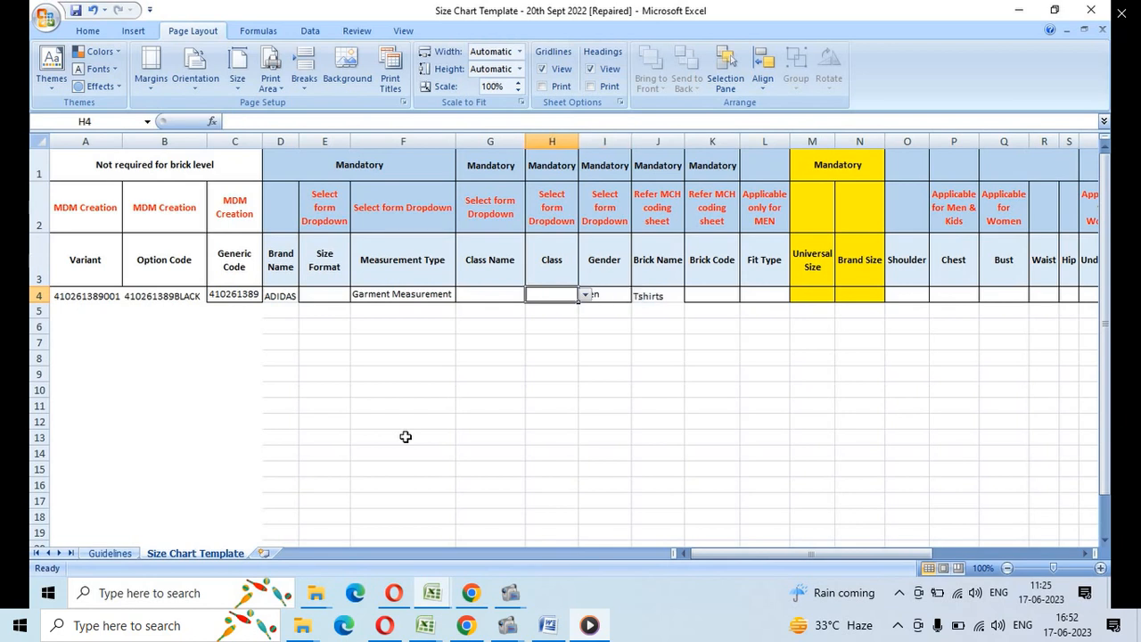
pyautogui.press('Home')
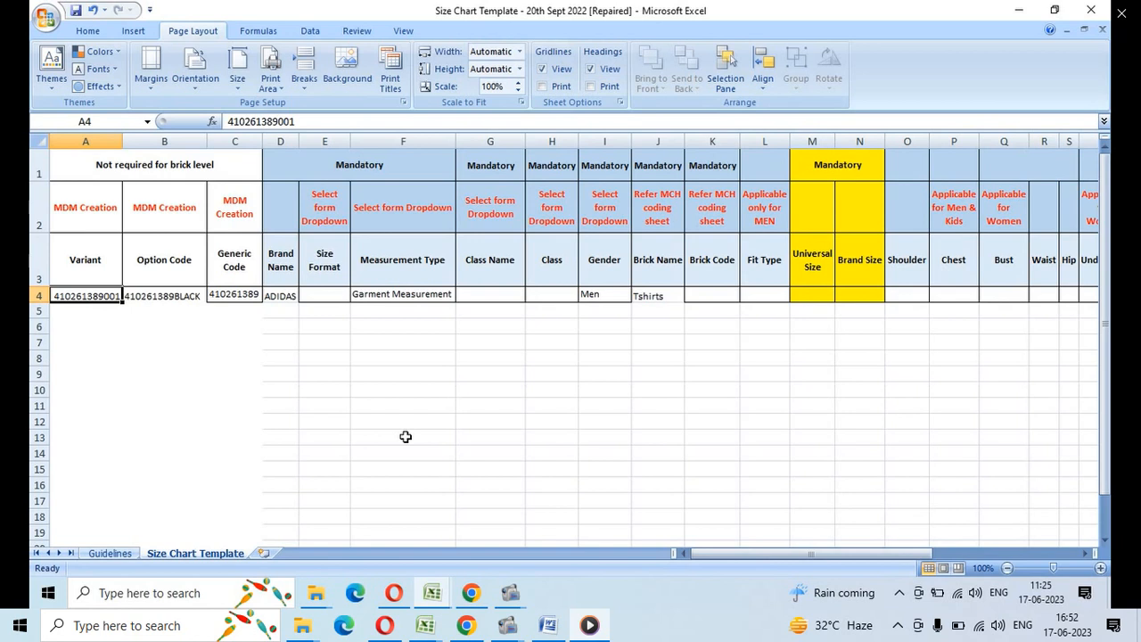
pyautogui.hotkey('shift', 'space')
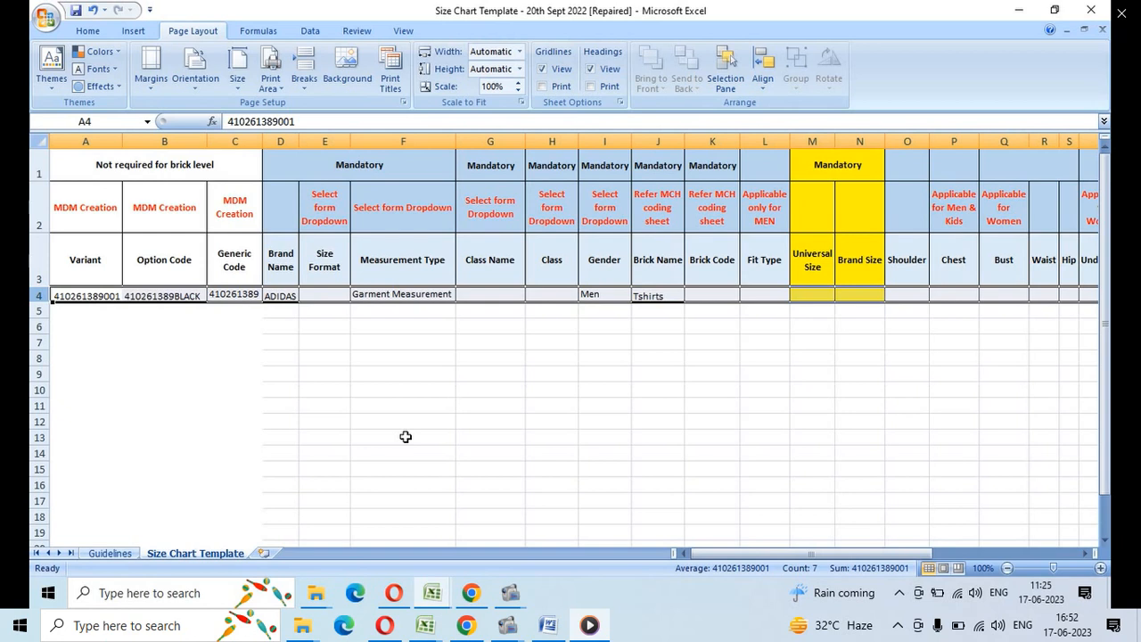
pyautogui.click(325, 374)
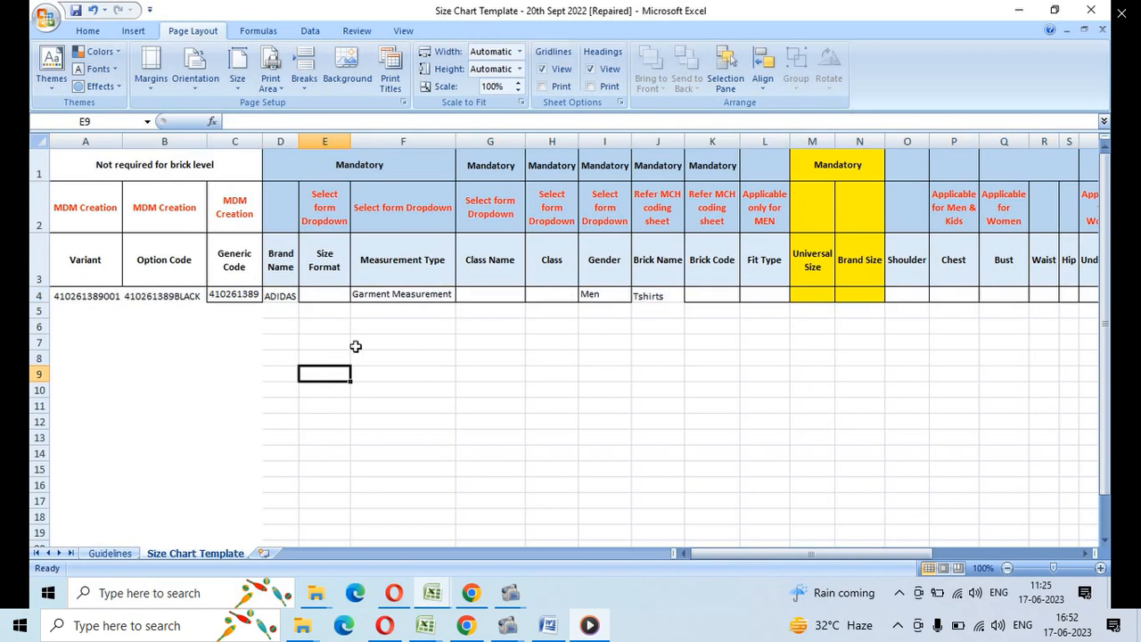
# Step: Examine the dropdown options offered for Size Format and Measurement Type in row 4
pyautogui.click(334, 295)
pyautogui.click(356, 295)
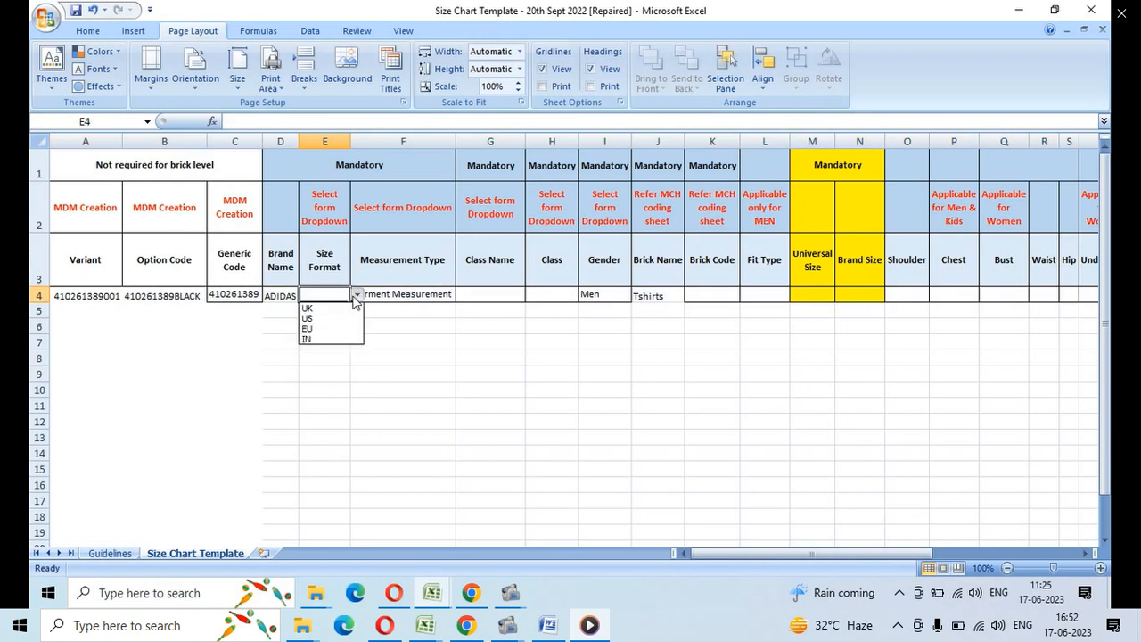
pyautogui.click(399, 300)
pyautogui.click(399, 299)
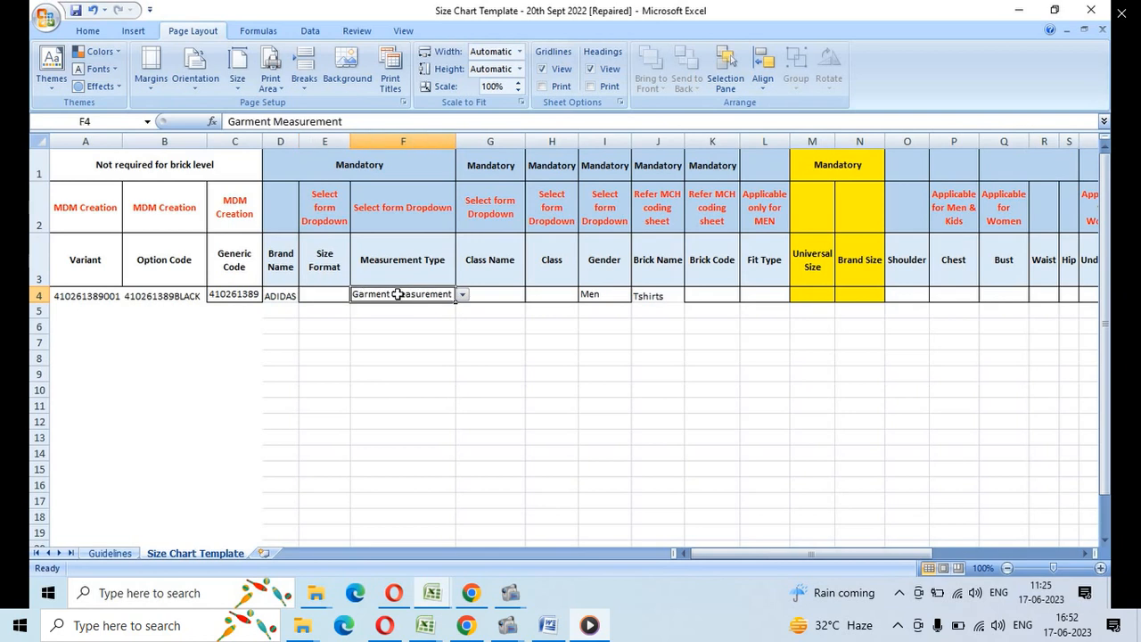
pyautogui.click(462, 295)
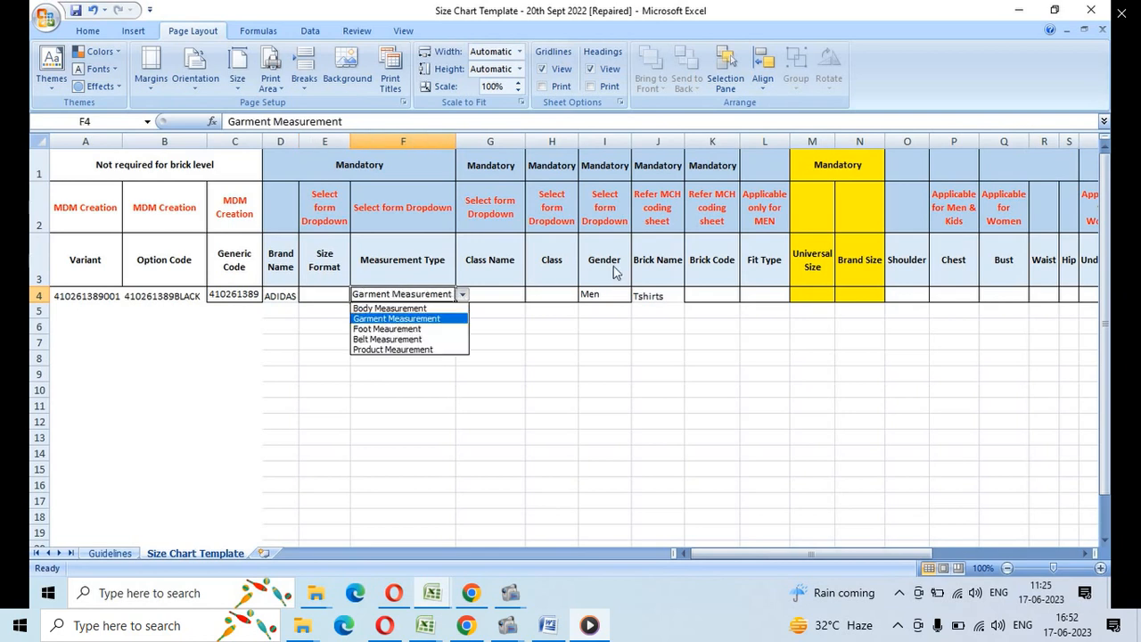
pyautogui.click(801, 295)
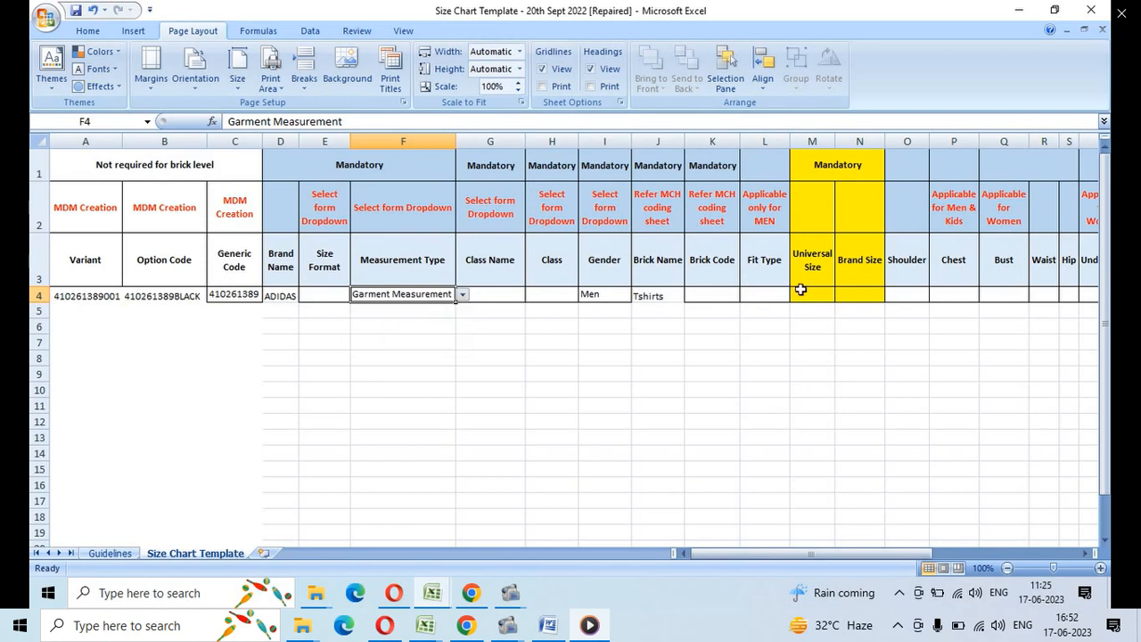
# Step: Review the Universal Size, Brand Size and Shoulder cells of row 4
pyautogui.click(800, 293)
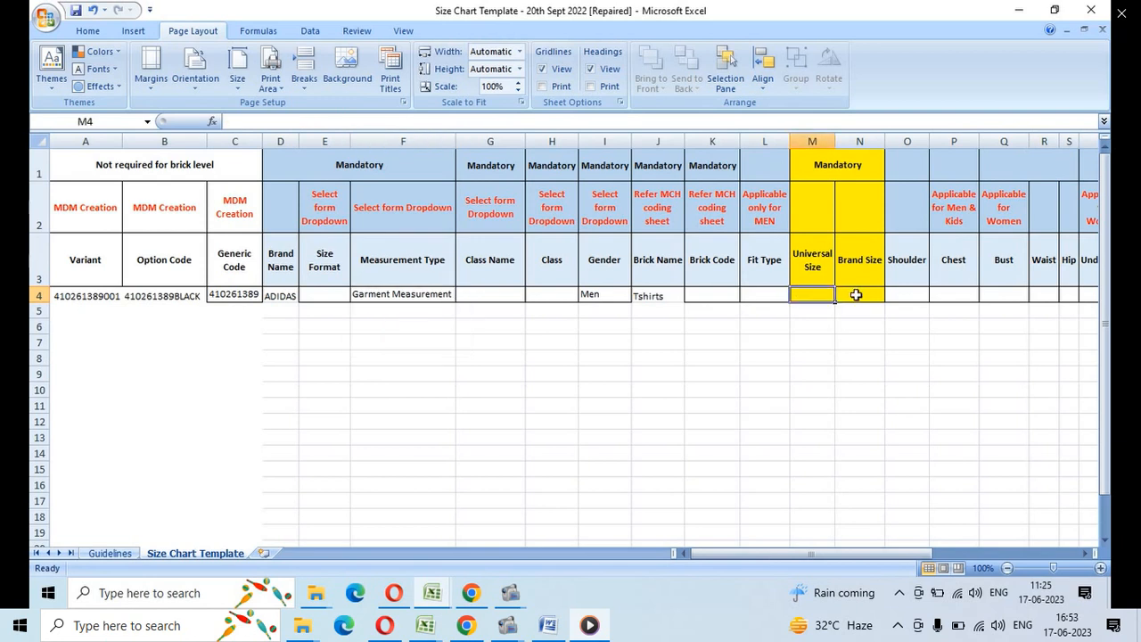
pyautogui.click(856, 295)
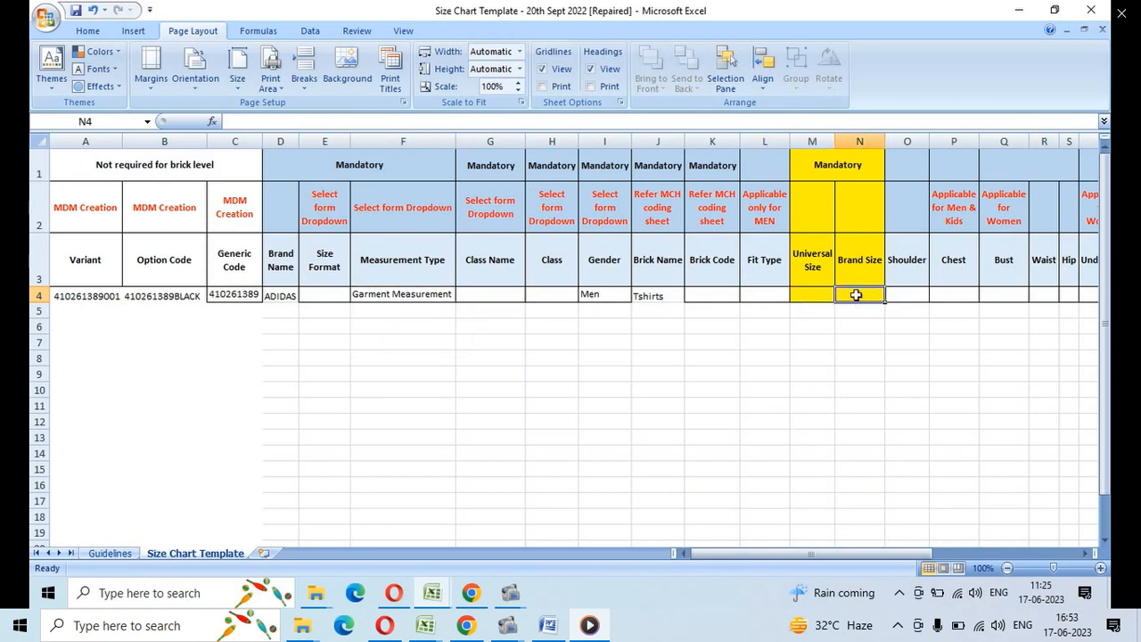
pyautogui.press('Right')
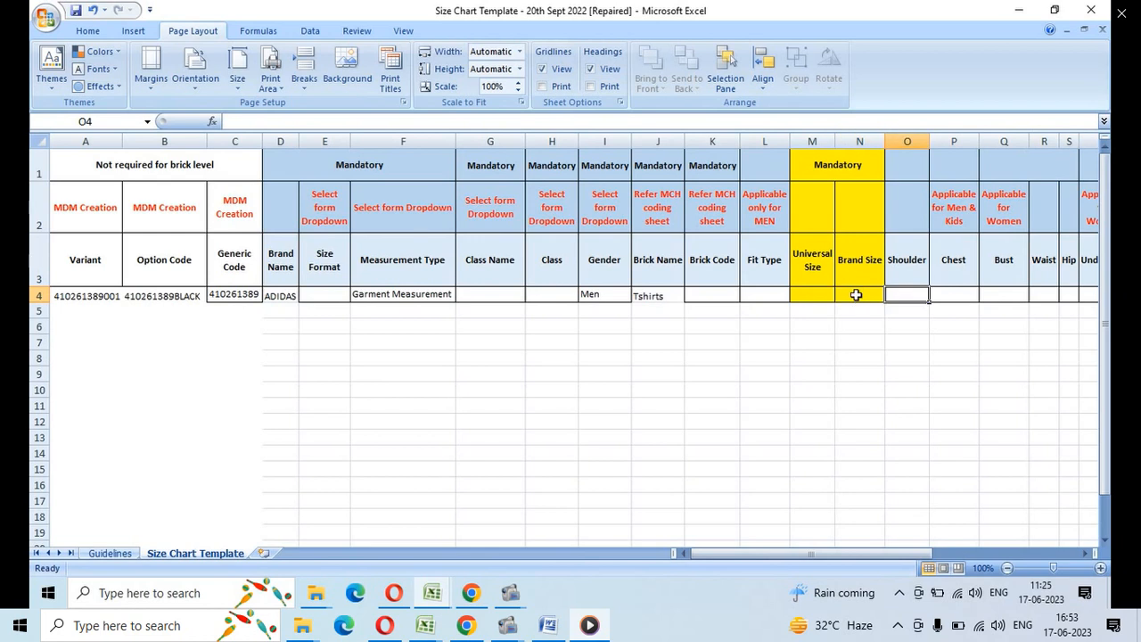
# Step: Highlight columns A to C to review the Variant, Option Code and Generic Code fields not required for brick level
pyautogui.click(87, 140)
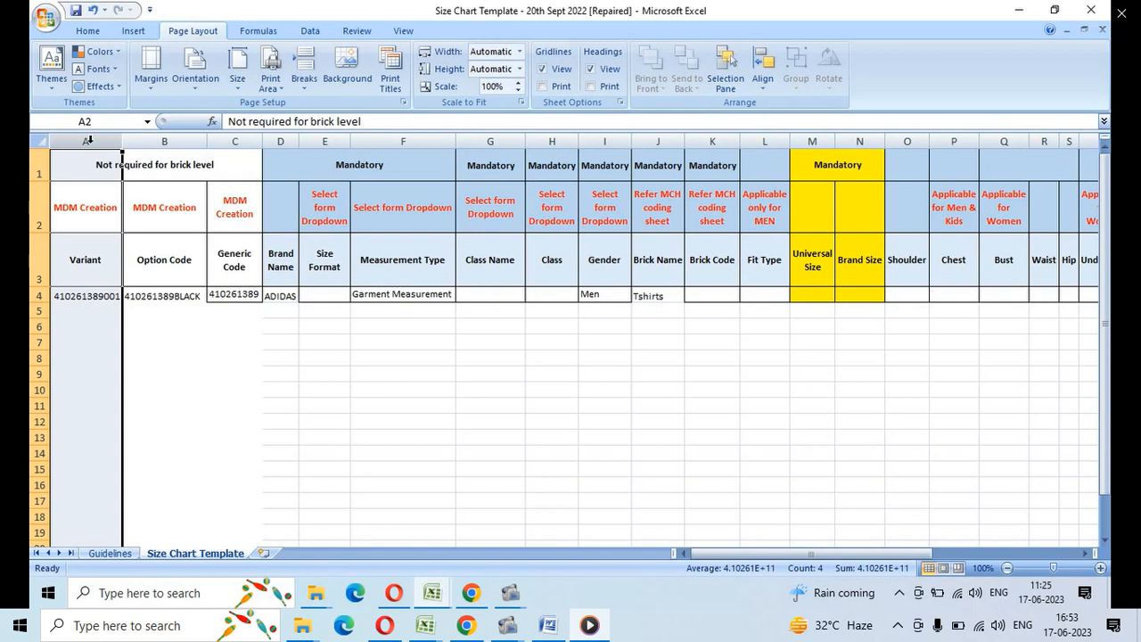
pyautogui.moveTo(87, 140); pyautogui.dragTo(246, 140)
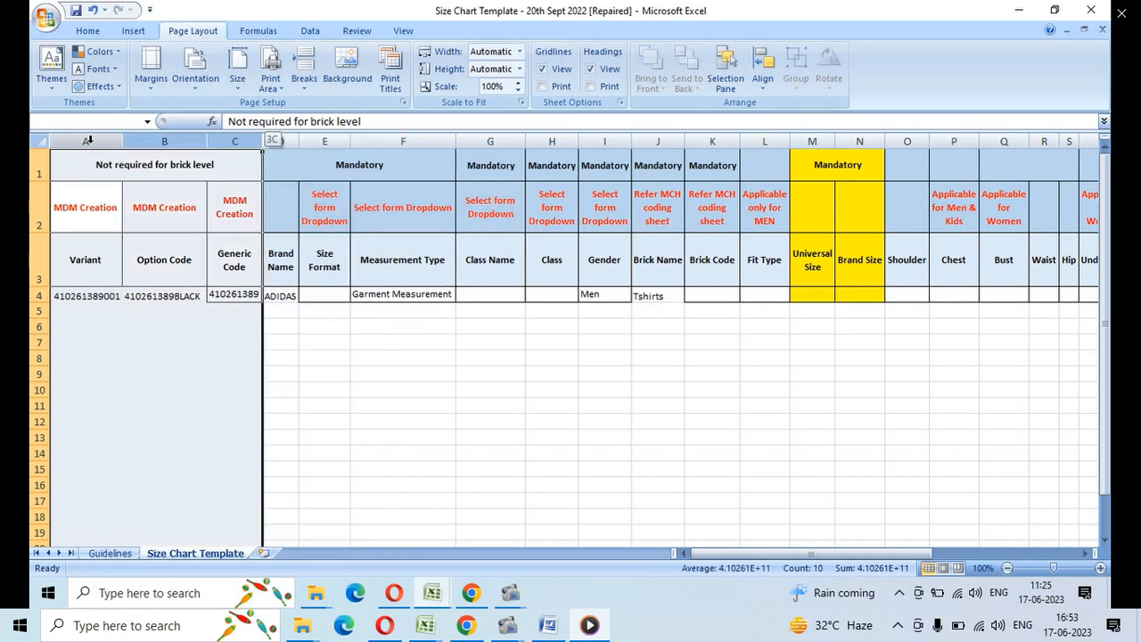
pyautogui.moveTo(90, 140); pyautogui.dragTo(89, 140)
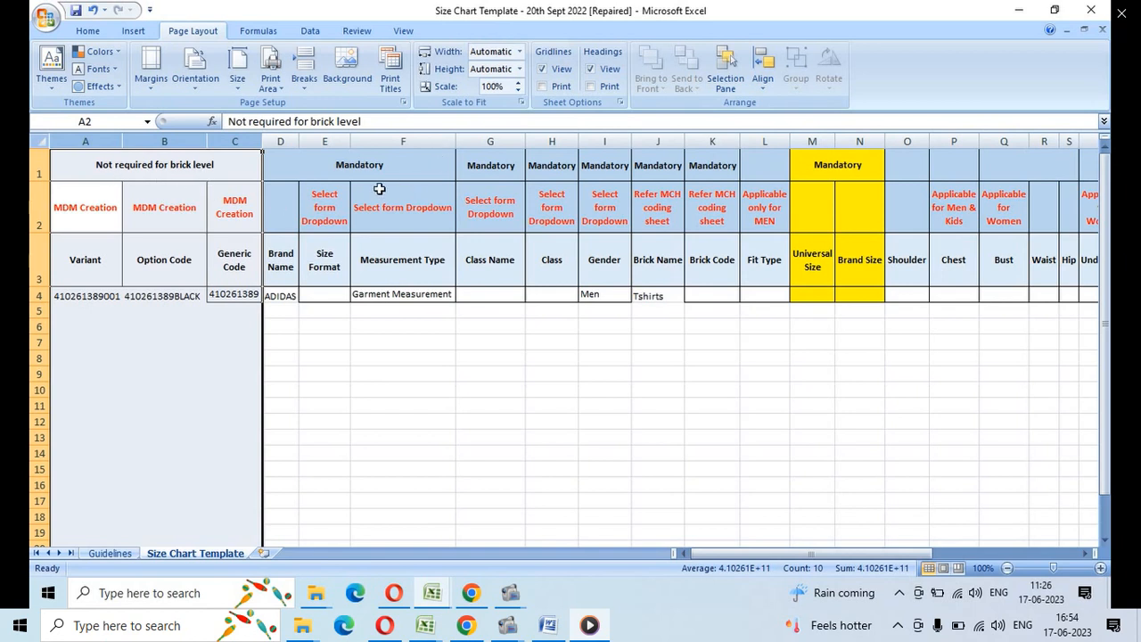
pyautogui.press('Left')
pyautogui.press('Up')
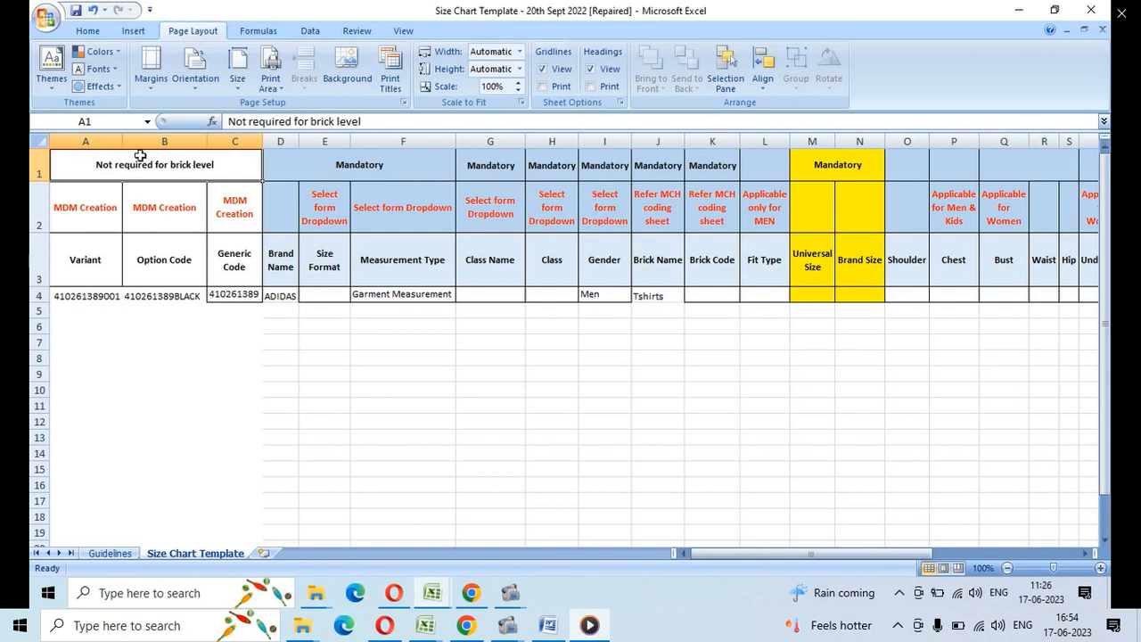
pyautogui.click(108, 141)
pyautogui.hotkey('shift', 'Right')
pyautogui.hotkey('shift', 'Right')
pyautogui.hotkey('shift', 'Right')
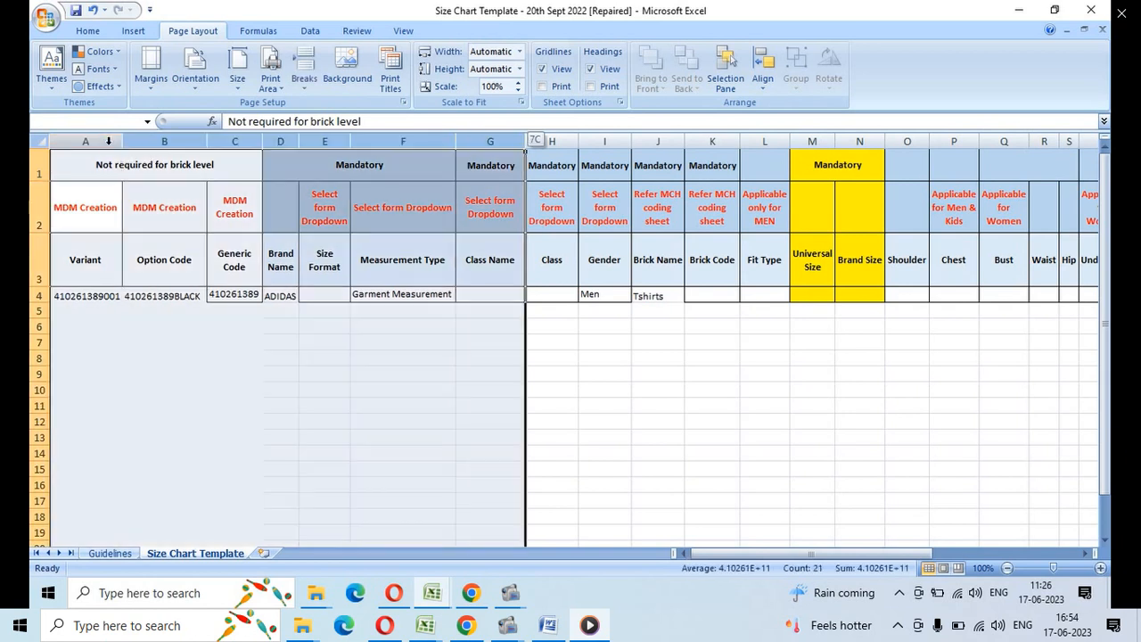
pyautogui.hotkey('shift', 'Left')
pyautogui.hotkey('shift', 'Left')
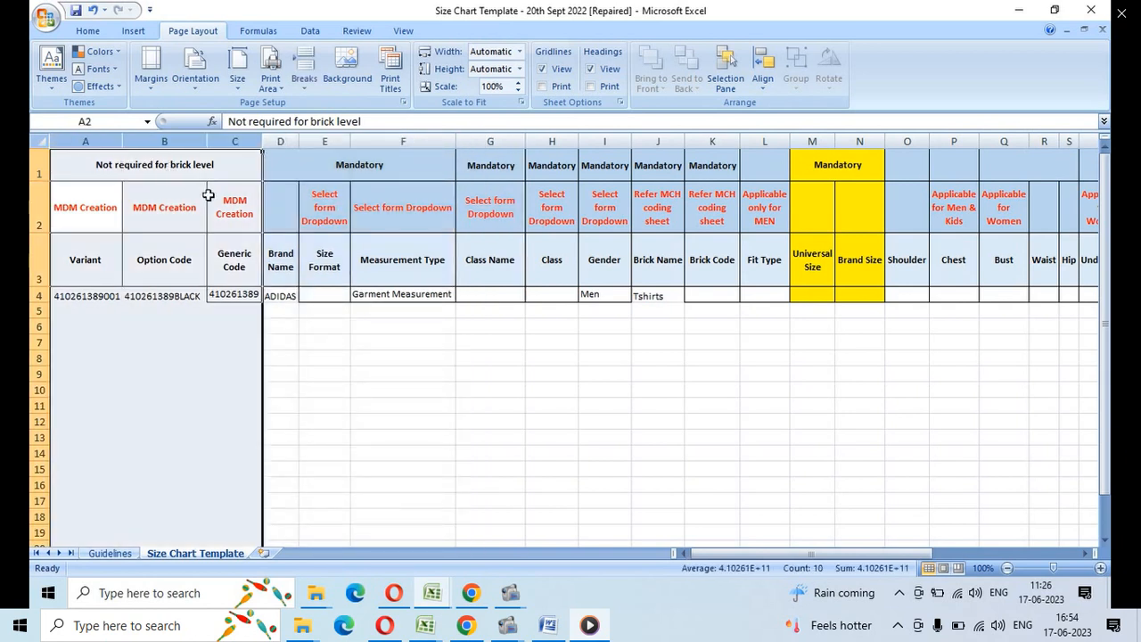
# Step: Highlight the range D3:K9 to review the fields from Brand Name to Brick Code
pyautogui.click(284, 263)
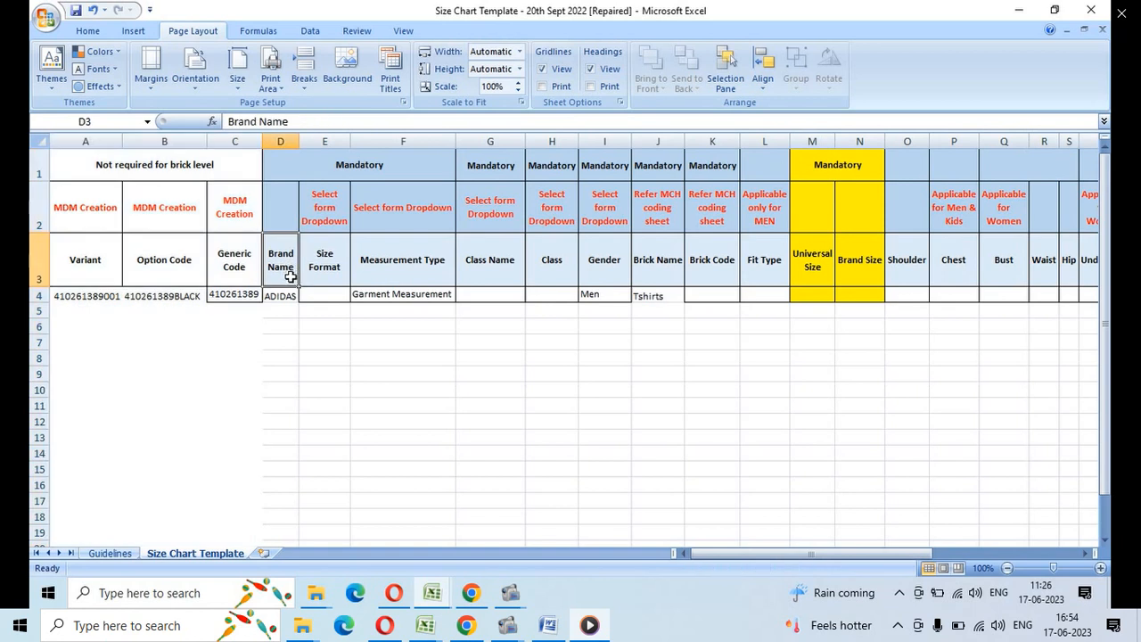
pyautogui.press('Down')
pyautogui.press('Down')
pyautogui.press('Up')
pyautogui.press('Up')
pyautogui.hotkey('shift', 'Right')
pyautogui.hotkey('shift', 'Right')
pyautogui.hotkey('shift', 'Right')
pyautogui.hotkey('shift', 'Right')
pyautogui.hotkey('shift', 'Right')
pyautogui.hotkey('shift', 'Right')
pyautogui.hotkey('shift', 'Right')
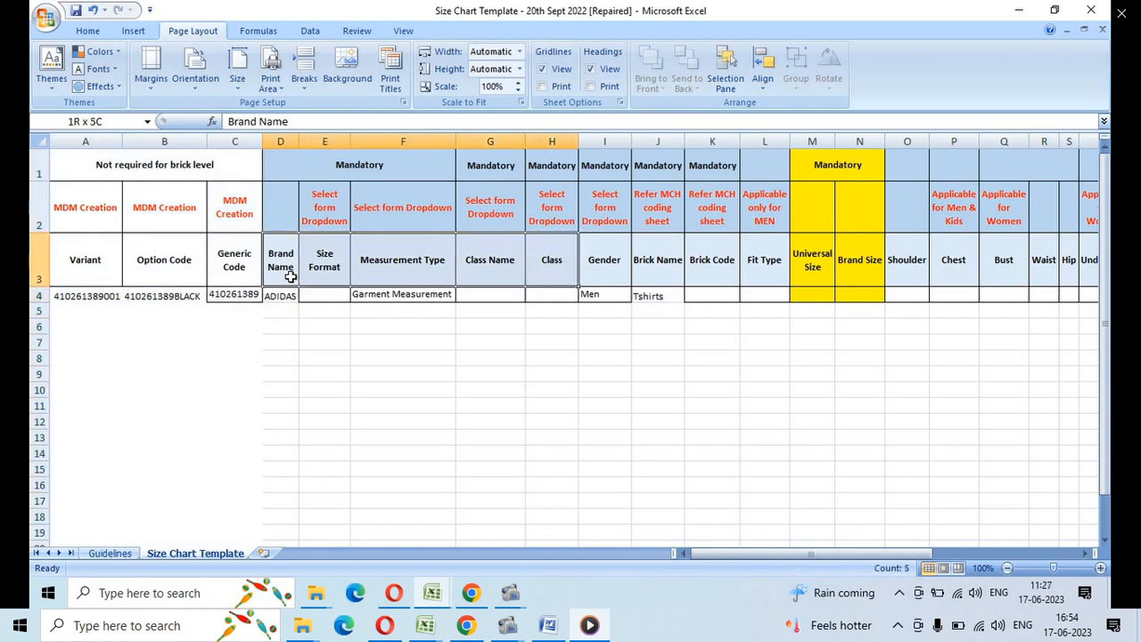
pyautogui.hotkey('shift', 'Down')
pyautogui.hotkey('shift', 'Down')
pyautogui.hotkey('shift', 'Down')
pyautogui.hotkey('shift', 'Down')
pyautogui.hotkey('shift', 'Down')
pyautogui.hotkey('shift', 'Down')
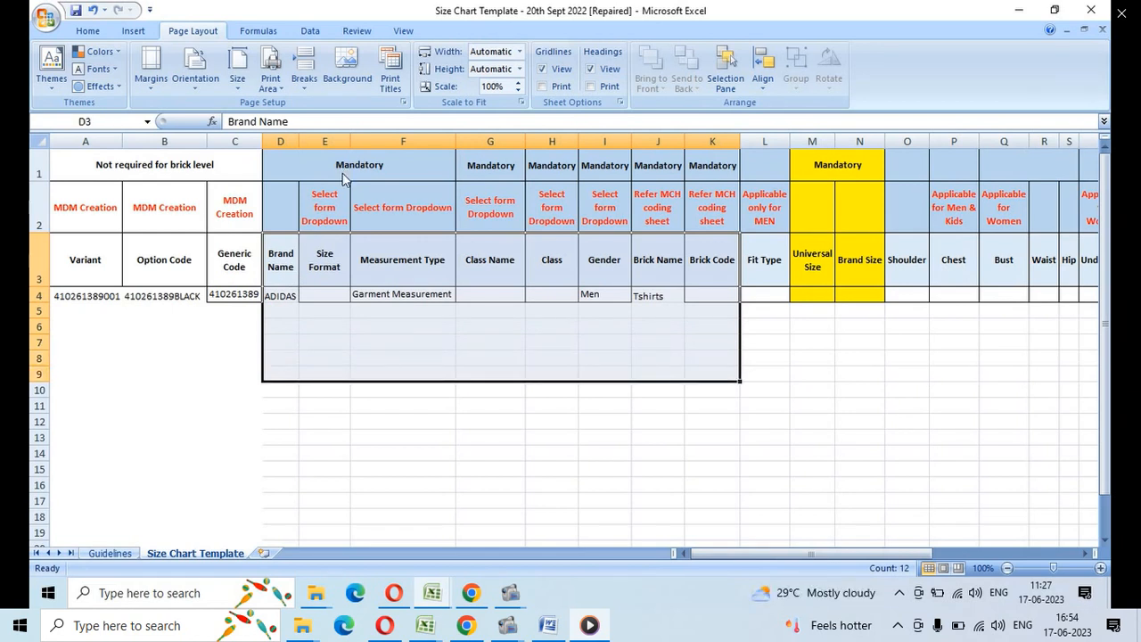
# Step: Review the Mandatory headings in row 1 up to the Brick Code column
pyautogui.press('Up')
pyautogui.press('Up')
pyautogui.press('Right')
pyautogui.press('Right')
pyautogui.press('Right')
pyautogui.press('Right')
pyautogui.press('Right')
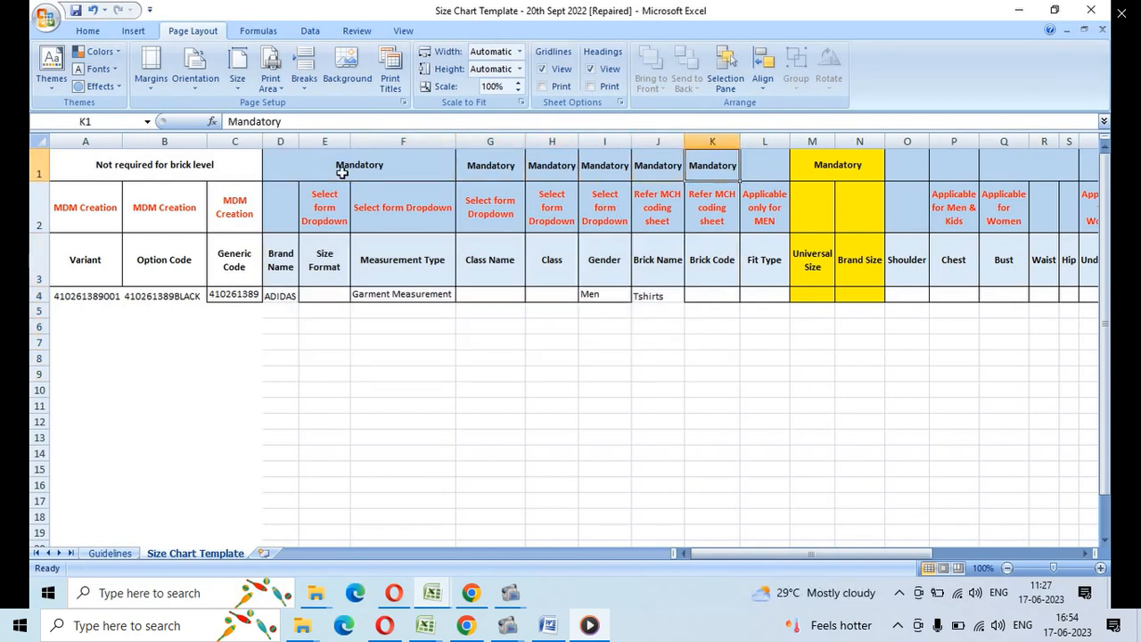
# Step: Inspect the Fit Type column from its heading in row 1 to its entry cell in row 4
pyautogui.press('Right')
pyautogui.press('Down')
pyautogui.press('Down')
pyautogui.press('Up')
pyautogui.press('Up')
pyautogui.press('Down')
pyautogui.press('Down')
pyautogui.press('Down')
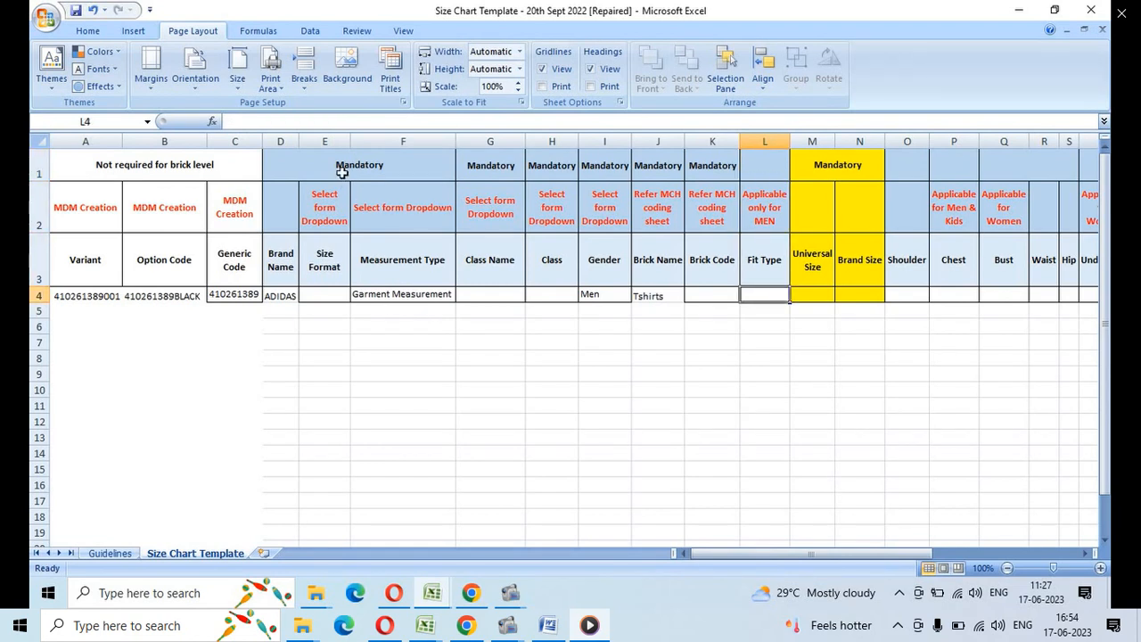
pyautogui.press('Up')
pyautogui.press('Up')
pyautogui.press('Up')
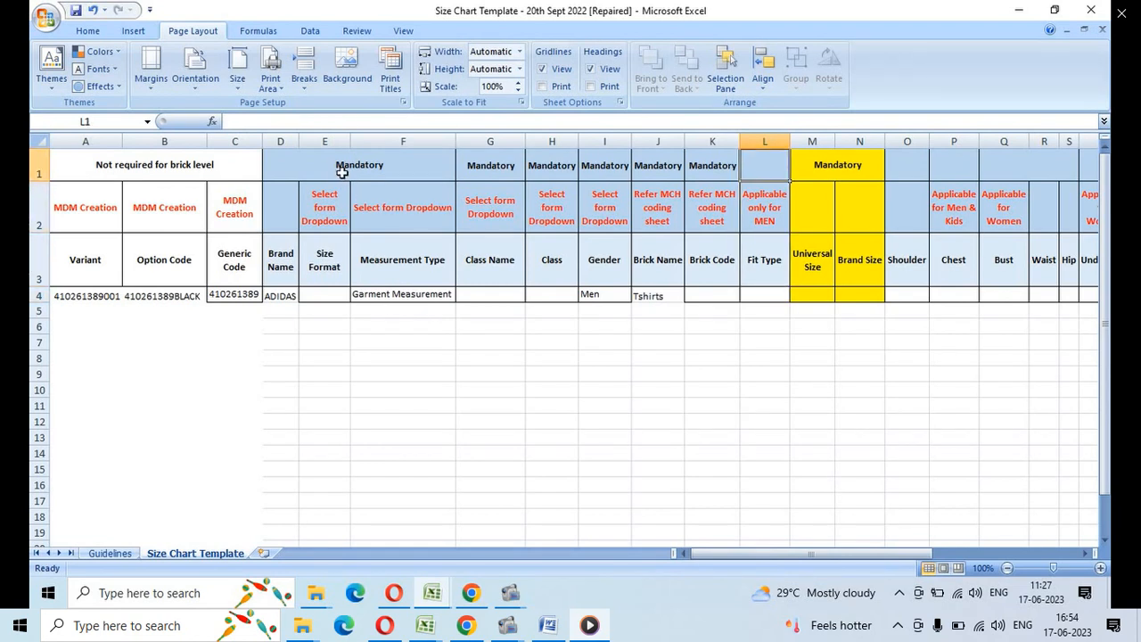
# Step: Go through the row 1 headings again from the Brand Name group to the Fit Type column
pyautogui.click(331, 167)
pyautogui.press('Right')
pyautogui.press('Right')
pyautogui.press('Right')
pyautogui.press('Right')
pyautogui.press('Right')
pyautogui.press('Right')
# Step: Examine the applicability note in L2 and the Fit Type cells below it
pyautogui.click(756, 221)
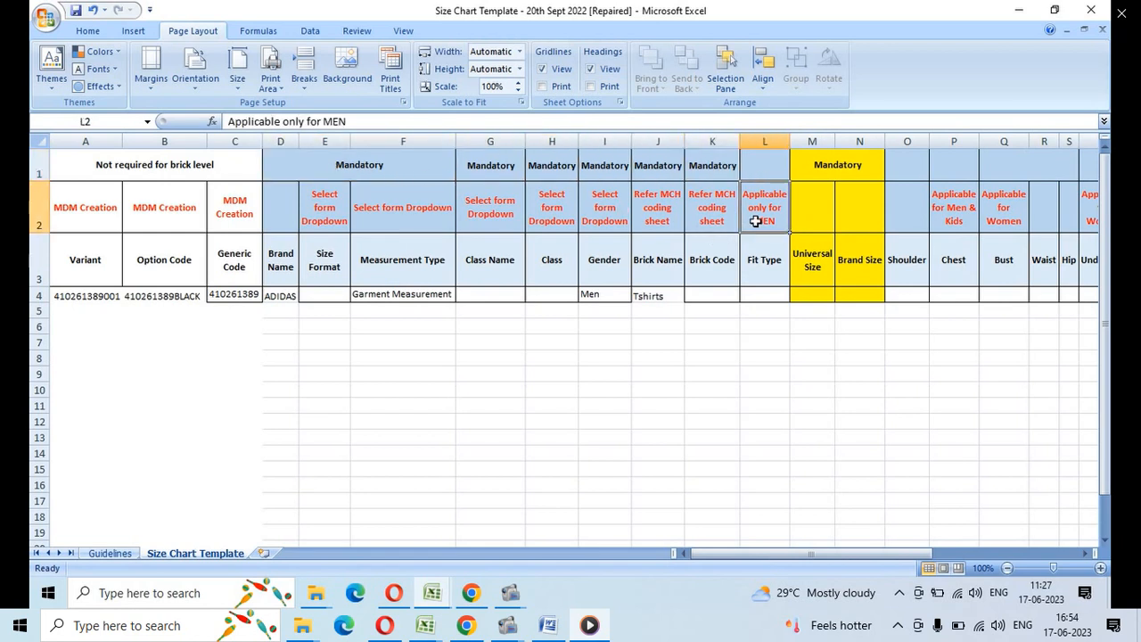
pyautogui.press('Down')
pyautogui.press('Down')
pyautogui.press('Down')
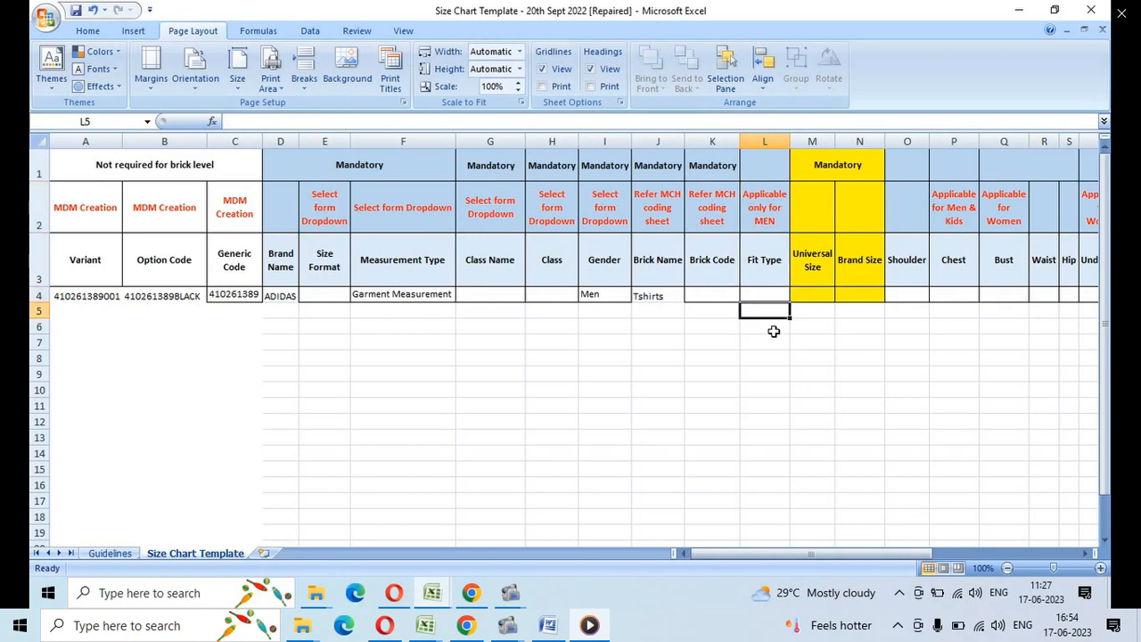
pyautogui.press('Up')
pyautogui.press('Up')
pyautogui.press('Up')
pyautogui.press('Up')
pyautogui.press('Down')
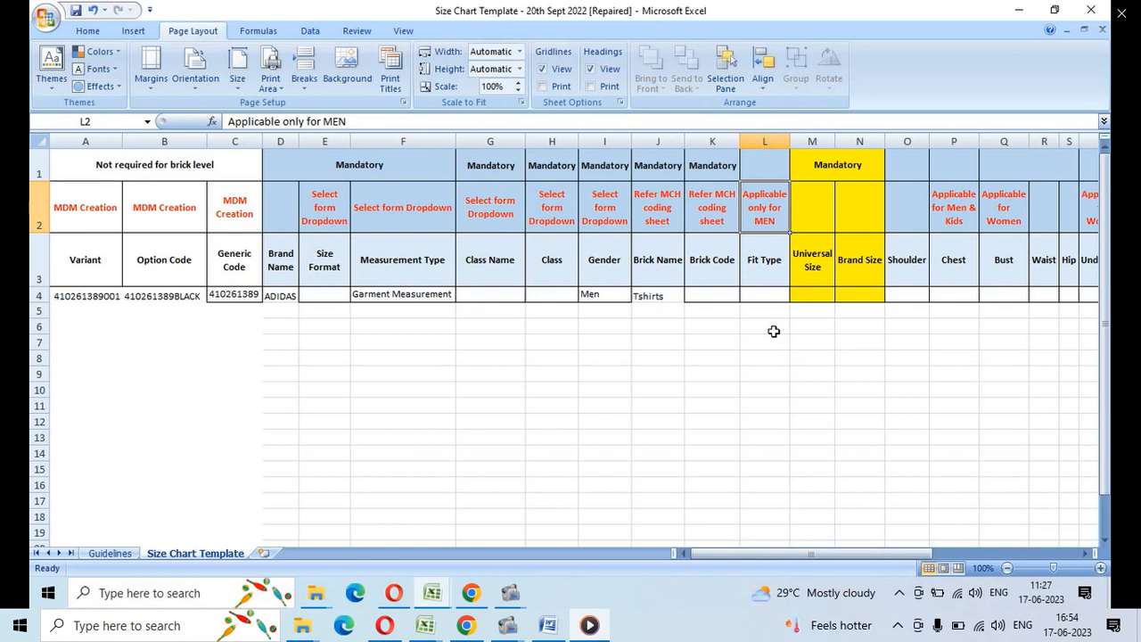
pyautogui.press('Down')
pyautogui.press('Down')
pyautogui.press('Down')
pyautogui.press('Down')
pyautogui.press('Down')
pyautogui.press('Down')
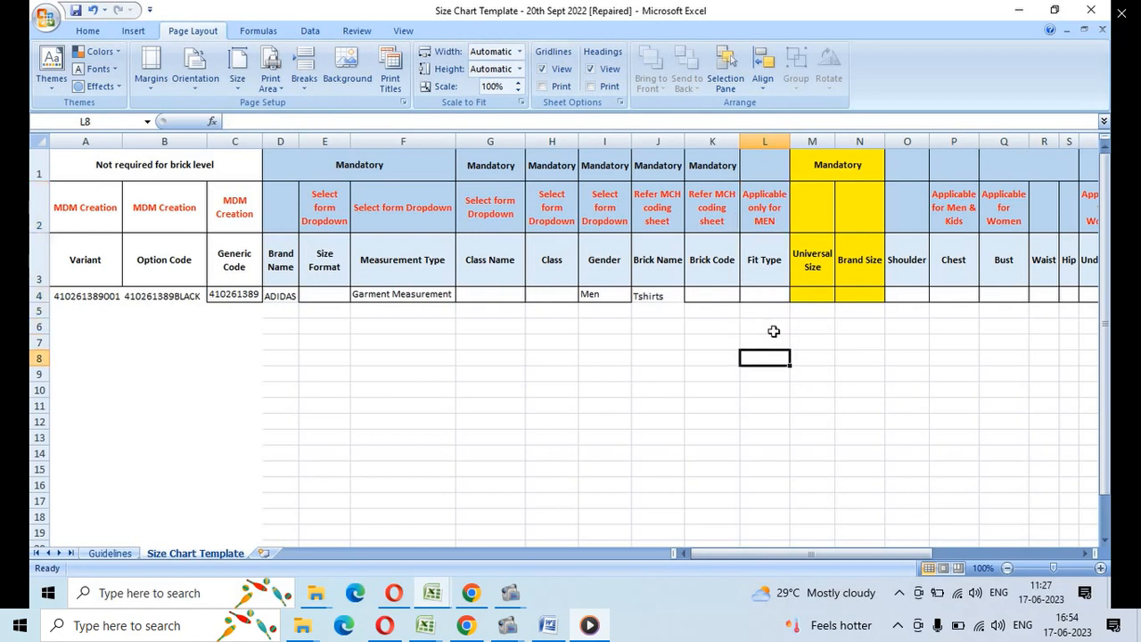
pyautogui.press('Up')
pyautogui.press('Up')
pyautogui.press('Up')
pyautogui.press('Up')
pyautogui.press('Up')
pyautogui.press('Up')
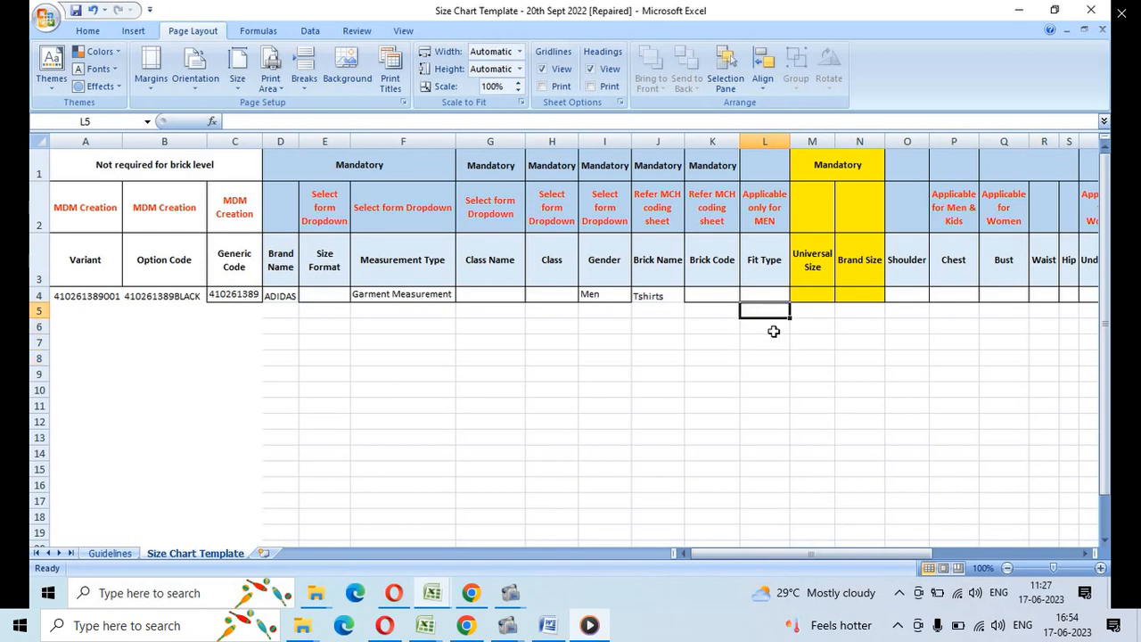
pyautogui.press('Down')
pyautogui.press('Down')
pyautogui.press('Down')
# Step: Switch to the Universal Sizing workbook and examine the columns of the filtered Men Shirts rows, from Class Name to Universal Measurement
pyautogui.hotkey('alt', 'Tab')
pyautogui.press('Right')
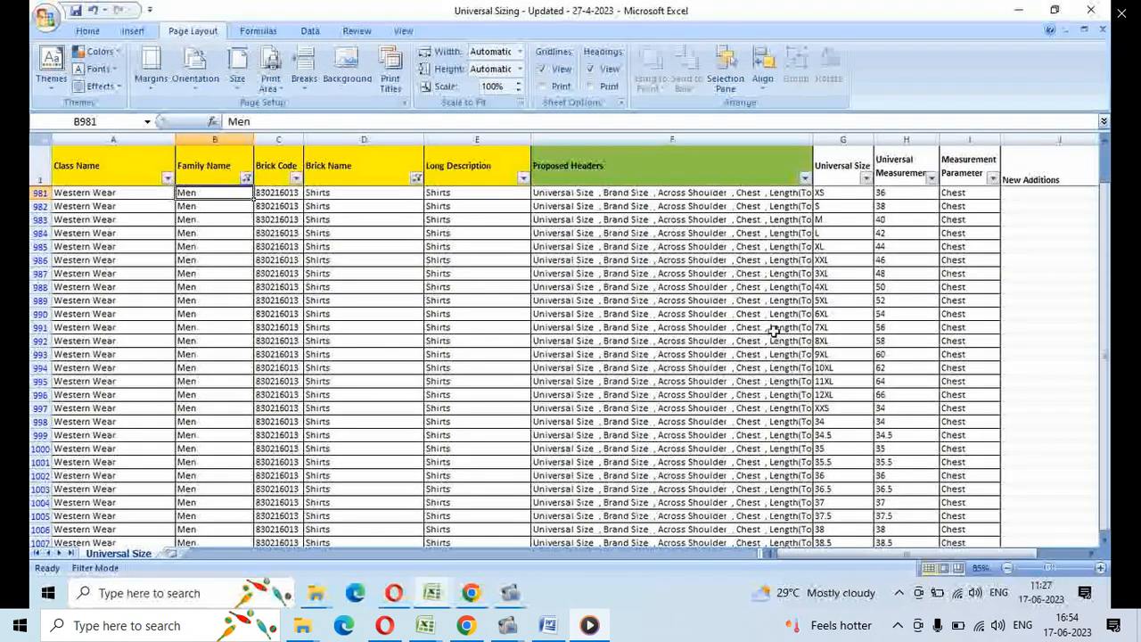
pyautogui.press('Right')
pyautogui.press('Right')
pyautogui.press('Right')
pyautogui.press('Right')
pyautogui.press('Right')
pyautogui.press('Right')
pyautogui.press('Left')
pyautogui.press('Left')
pyautogui.press('Left')
pyautogui.press('Left')
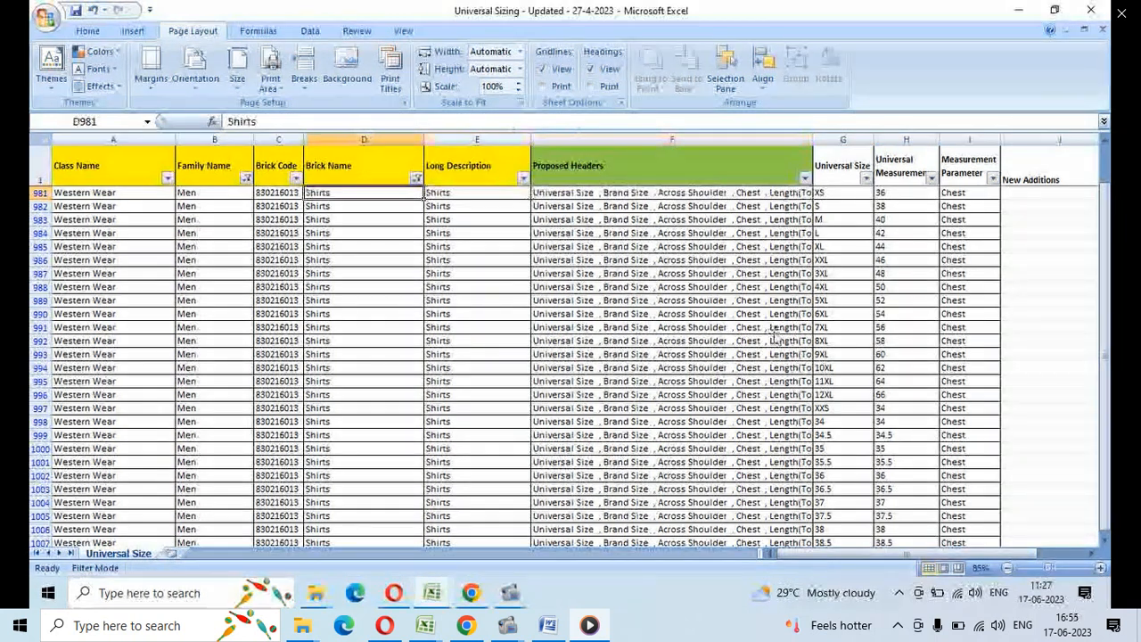
pyautogui.press('Left')
pyautogui.press('Left')
pyautogui.press('Left')
# Step: Switch back to the Size Chart Template workbook and return to the Brand Name column in row 5
pyautogui.hotkey('alt', 'Tab')
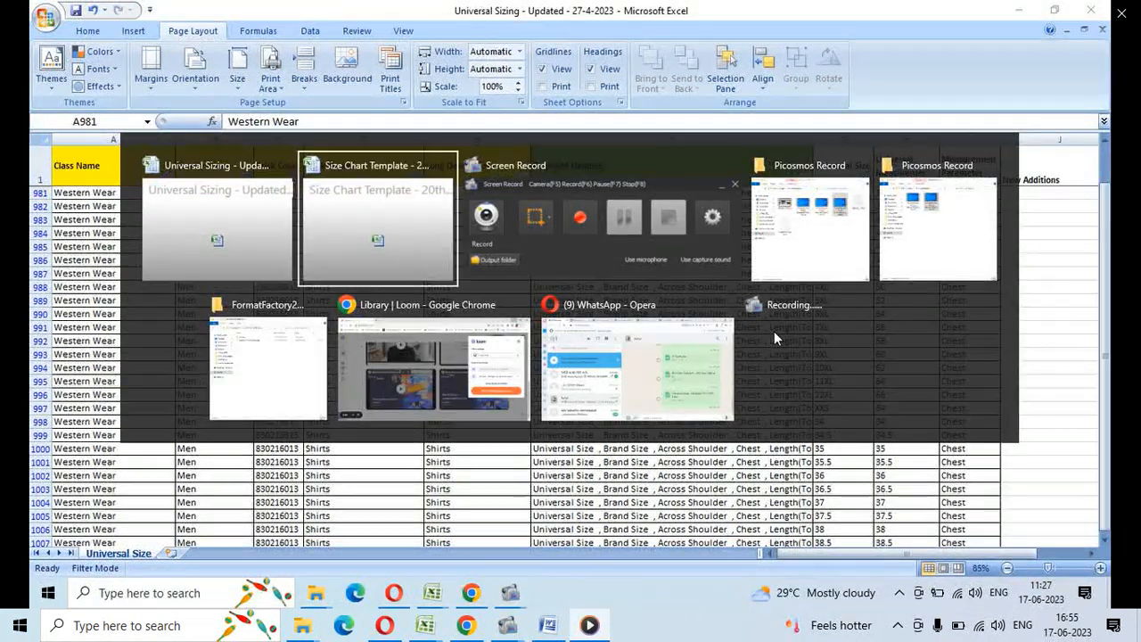
pyautogui.press('Left')
pyautogui.press('Left')
pyautogui.press('Left')
pyautogui.press('Left')
pyautogui.press('Left')
pyautogui.press('Left')
pyautogui.press('Left')
pyautogui.press('Left')
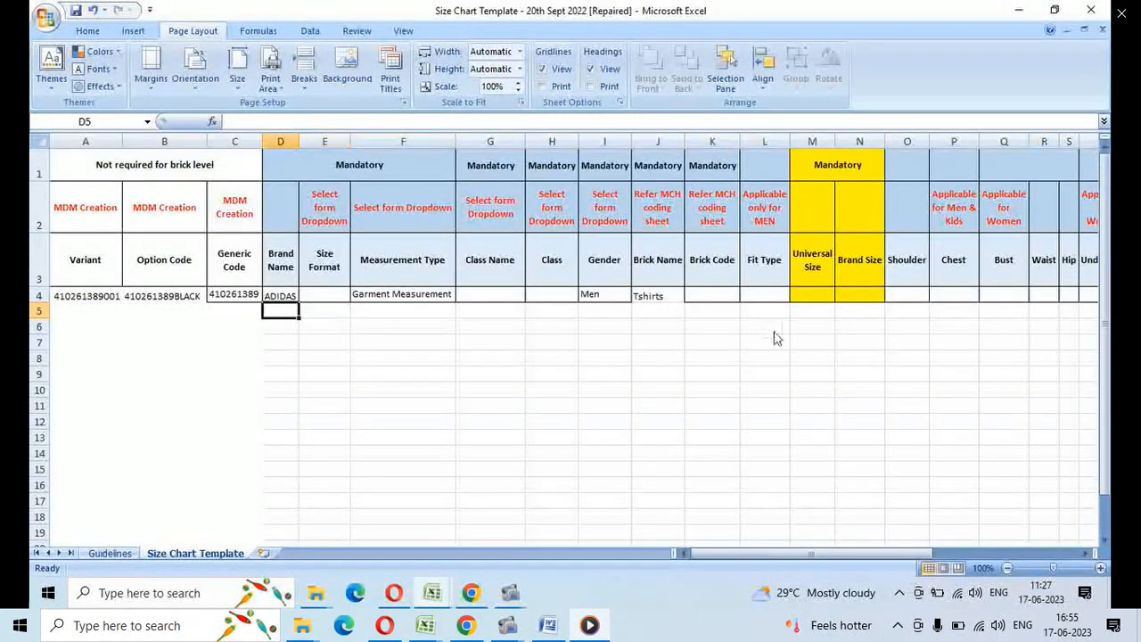
# Step: Set the Size Format of the ADIDAS sample row to IN
pyautogui.press('Up')
pyautogui.press('Right')
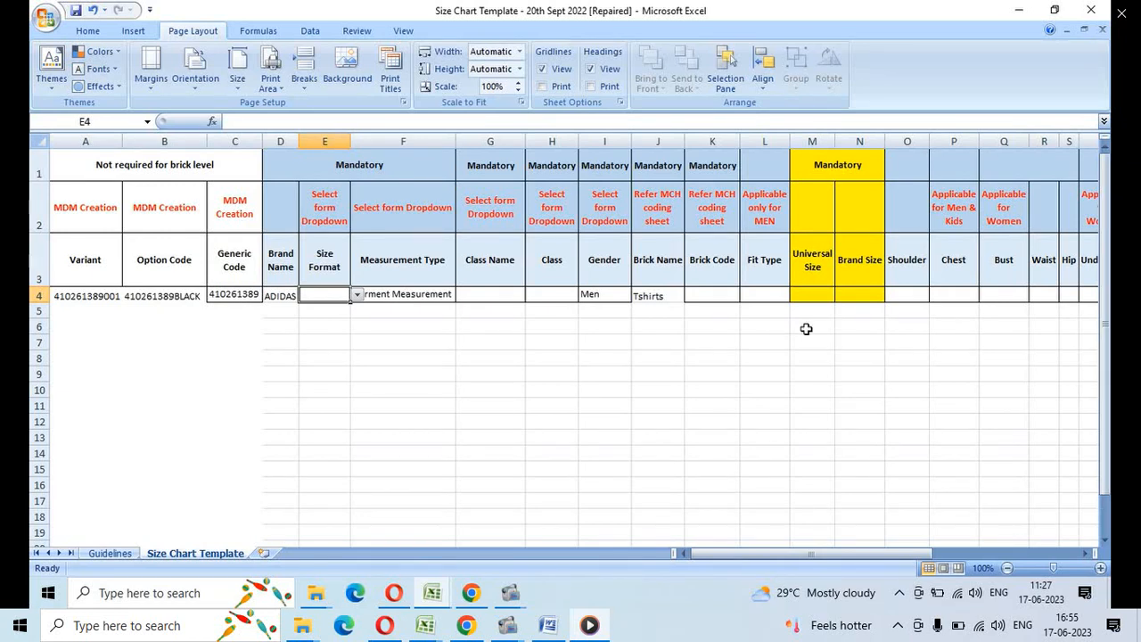
pyautogui.click(356, 295)
pyautogui.press('Down')
pyautogui.press('Down')
pyautogui.press('Down')
pyautogui.press('Down')
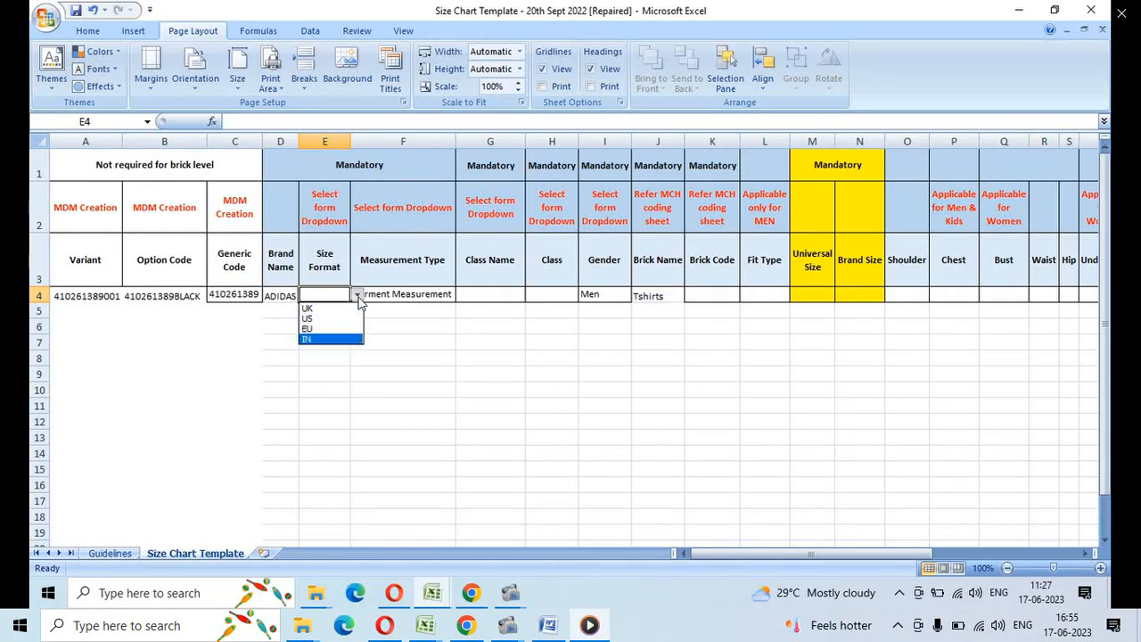
pyautogui.press('Return')
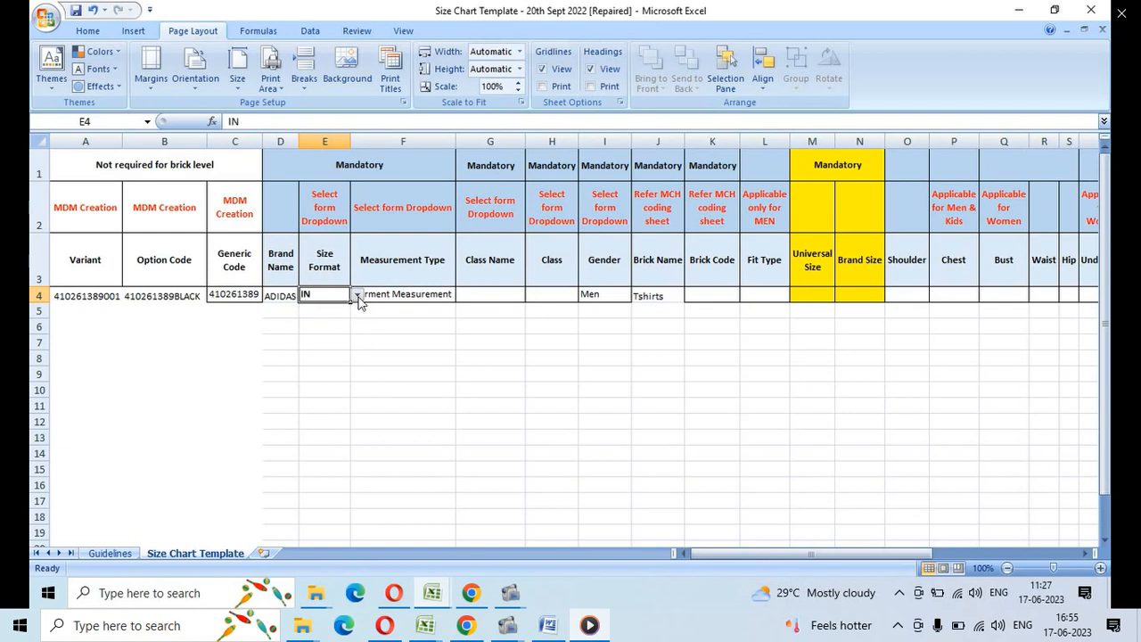
# Step: Examine the available Measurement Type and Class Name choices for the sample row, leaving both cells as they are
pyautogui.press('Tab')
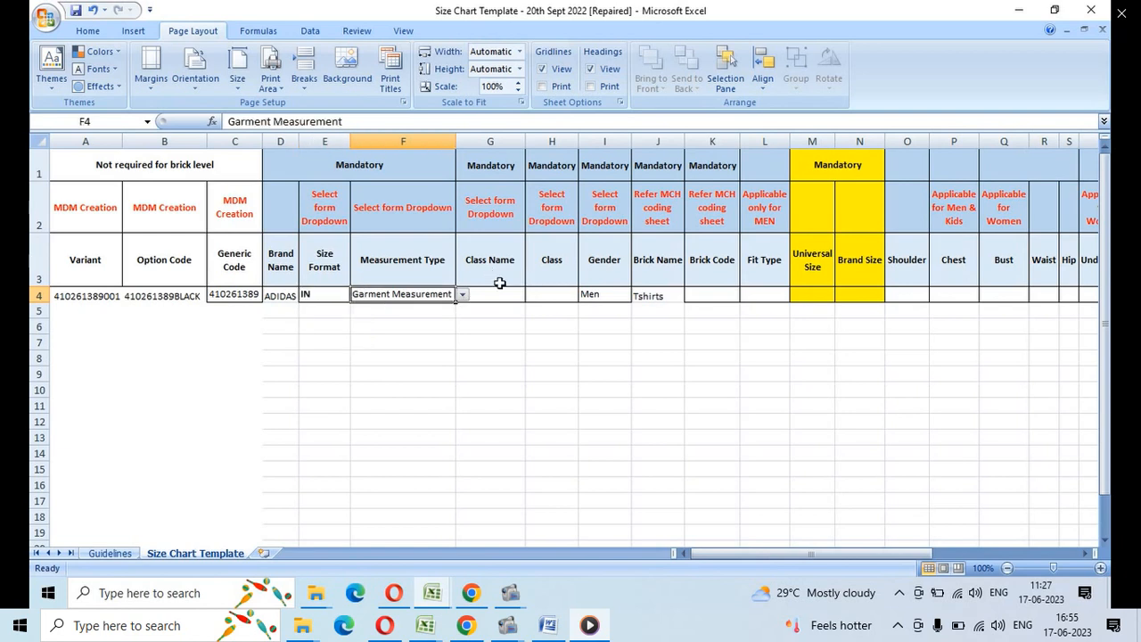
pyautogui.click(463, 295)
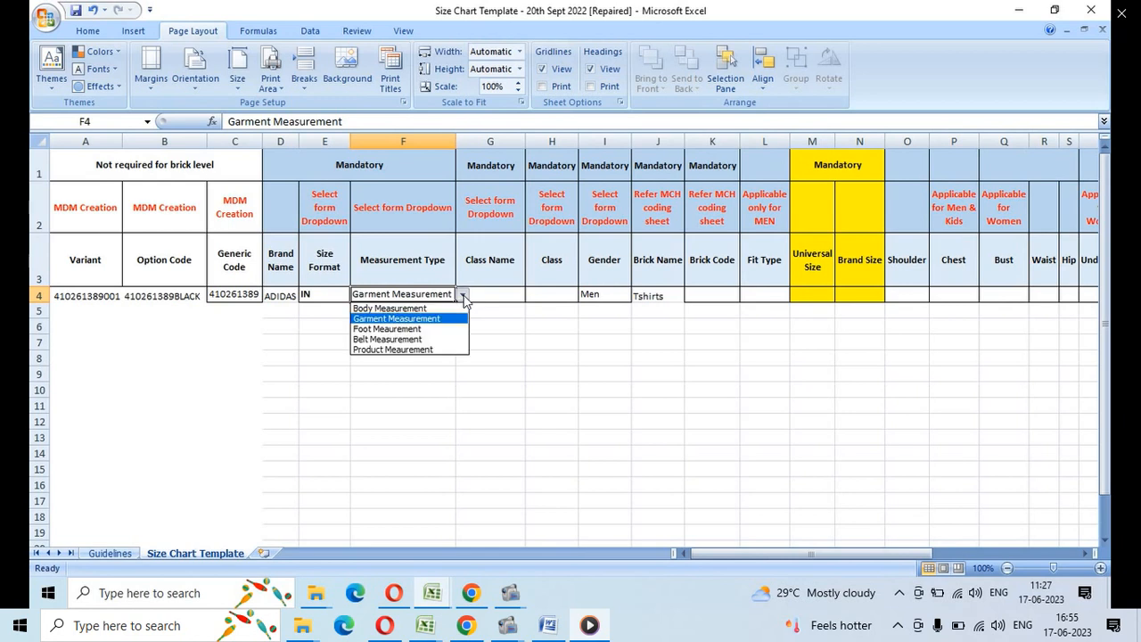
pyautogui.click(464, 297)
pyautogui.press('Tab')
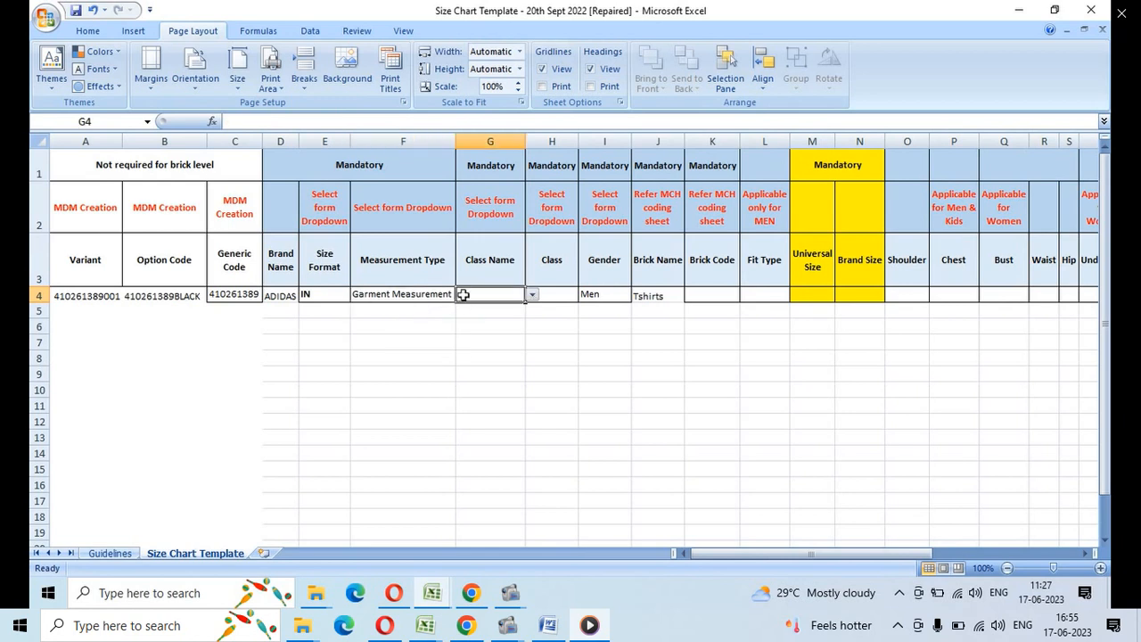
pyautogui.click(533, 295)
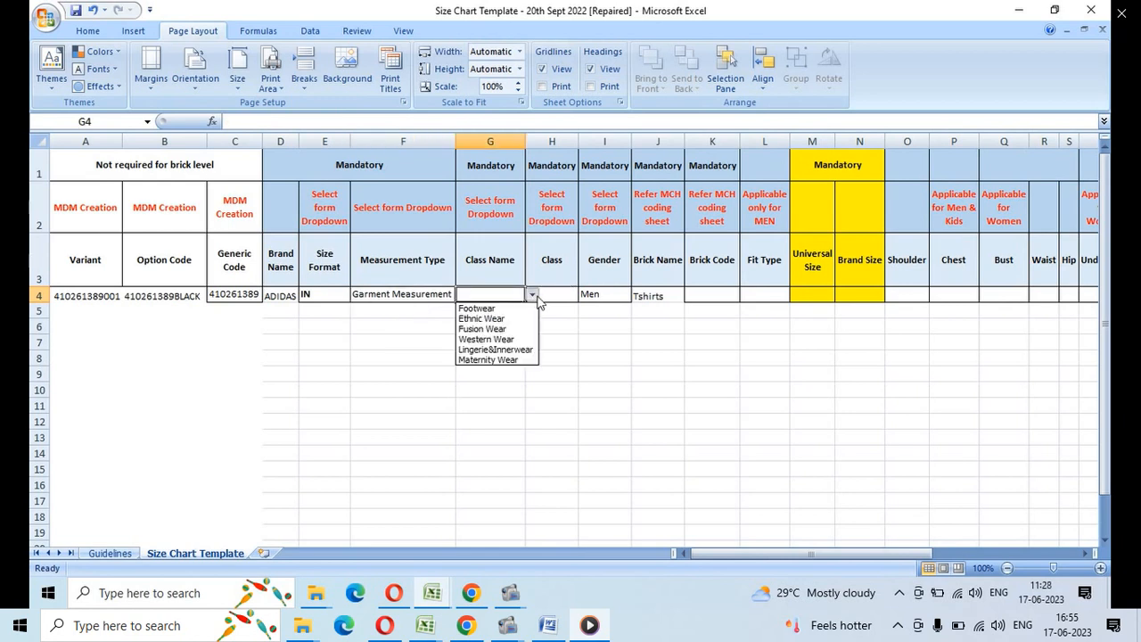
pyautogui.press('Down')
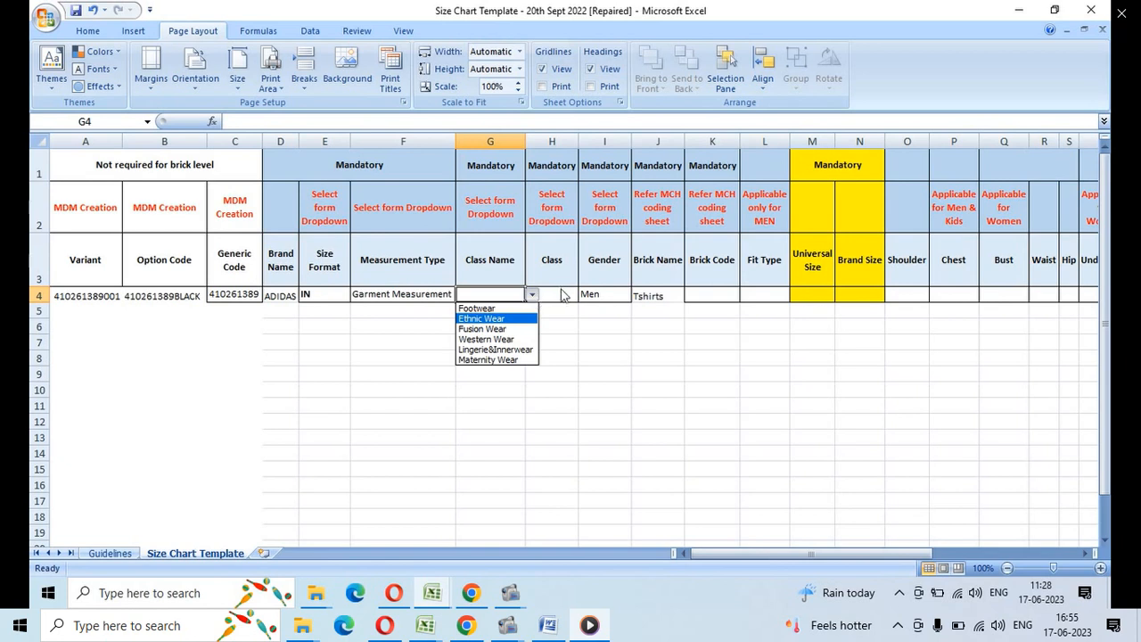
pyautogui.click(564, 294)
# Step: Go through the sample row's Class, Gender, Brick Name, Brick Code, Fit Type and Universal Size cells
pyautogui.click(559, 299)
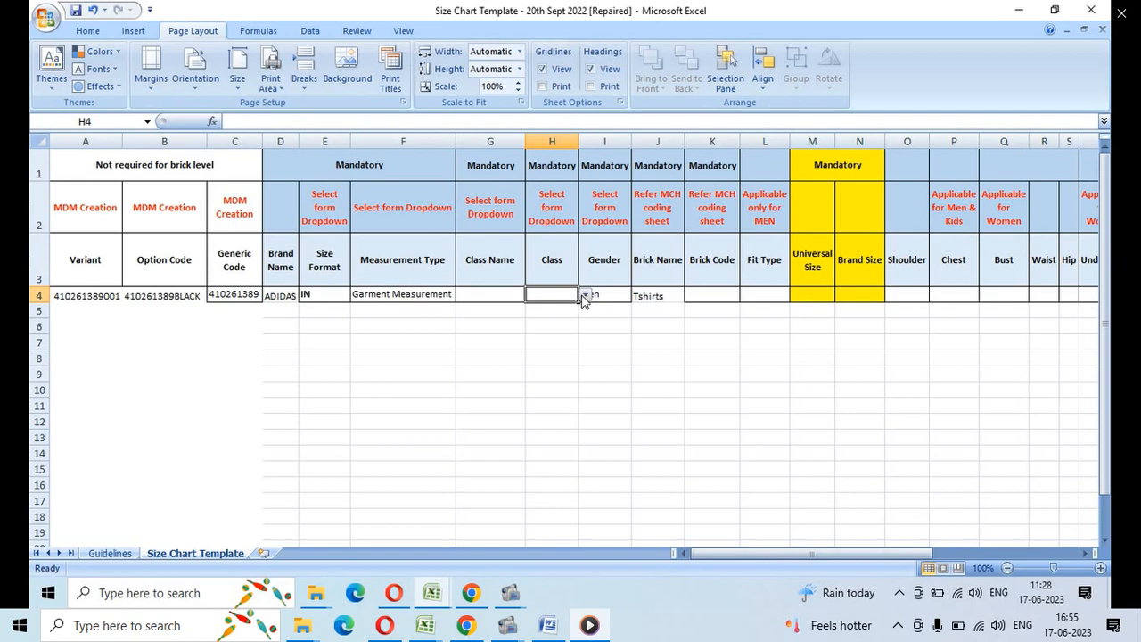
pyautogui.click(585, 295)
pyautogui.click(587, 295)
pyautogui.click(596, 295)
pyautogui.click(678, 296)
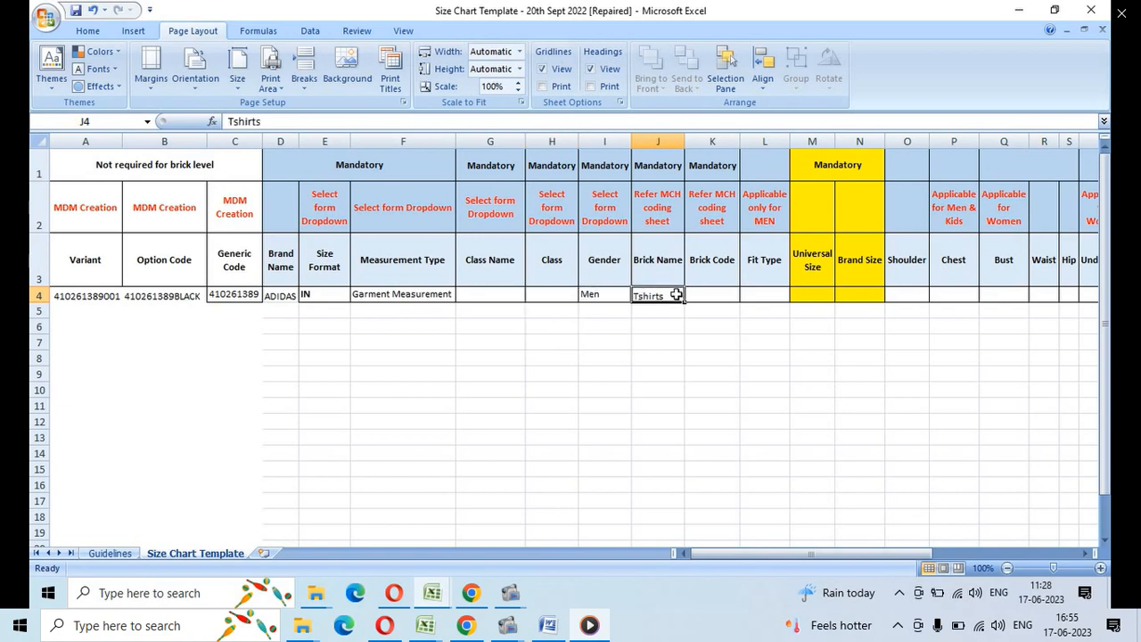
pyautogui.click(700, 295)
pyautogui.press('Right')
pyautogui.press('Right')
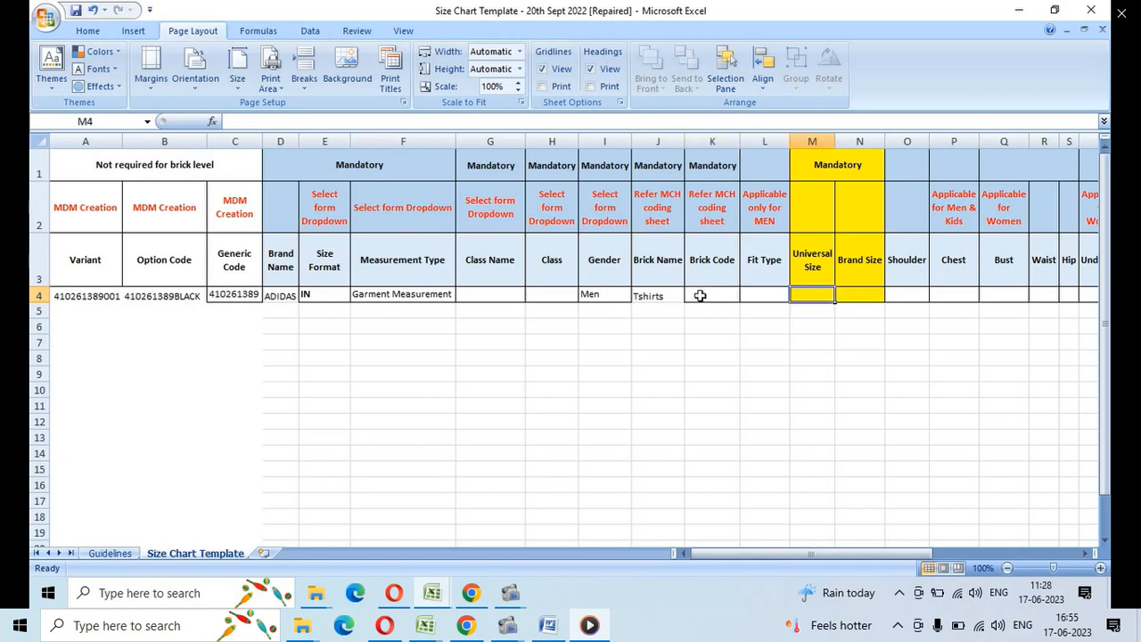
pyautogui.press('Left')
pyautogui.press('Left')
# Step: Switch to the Universal Sizing workbook and examine the Brick Code column and the Family Name, Brick Code and Brick Name headings
pyautogui.hotkey('alt', 'Tab')
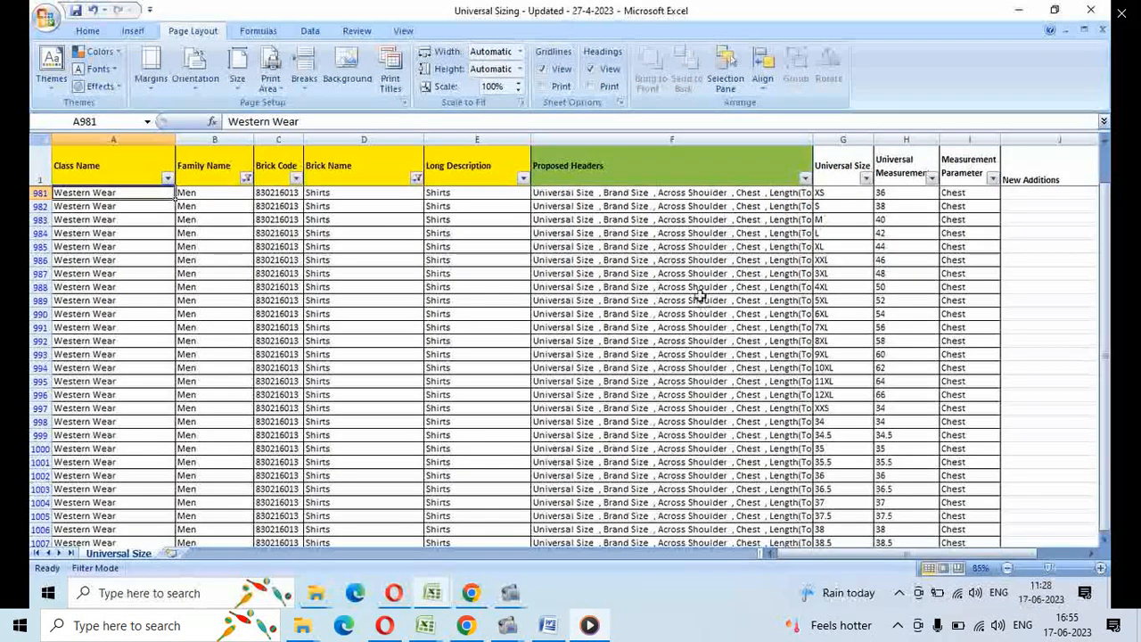
pyautogui.click(264, 219)
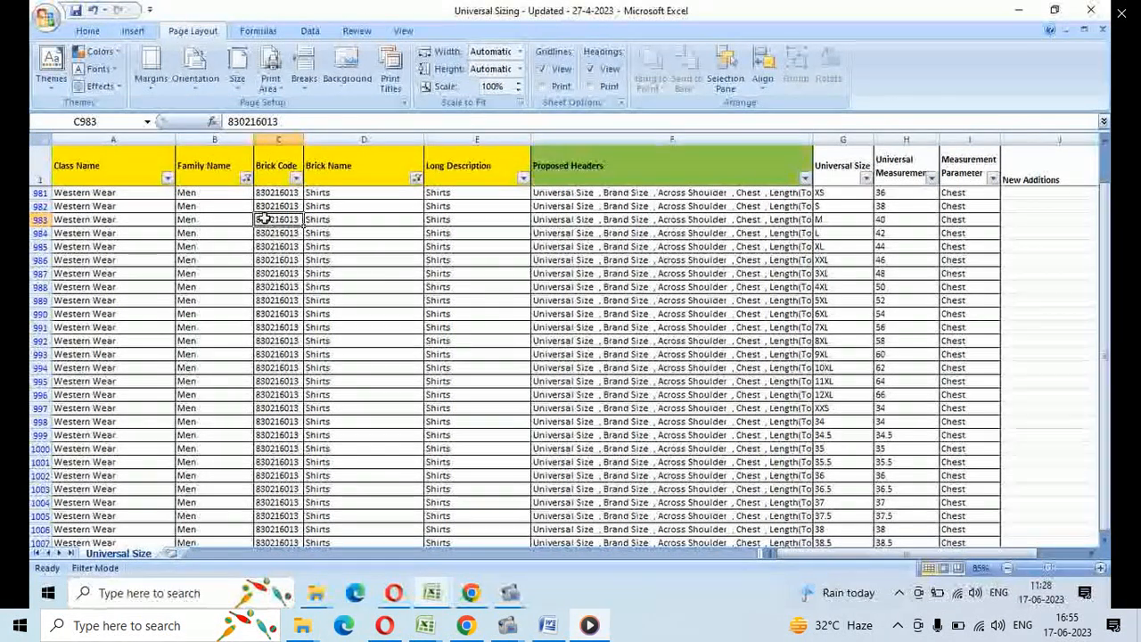
pyautogui.press('Right')
pyautogui.press('Left')
pyautogui.press('Up')
pyautogui.hotkey('ctrl', 'Up')
pyautogui.press('Right')
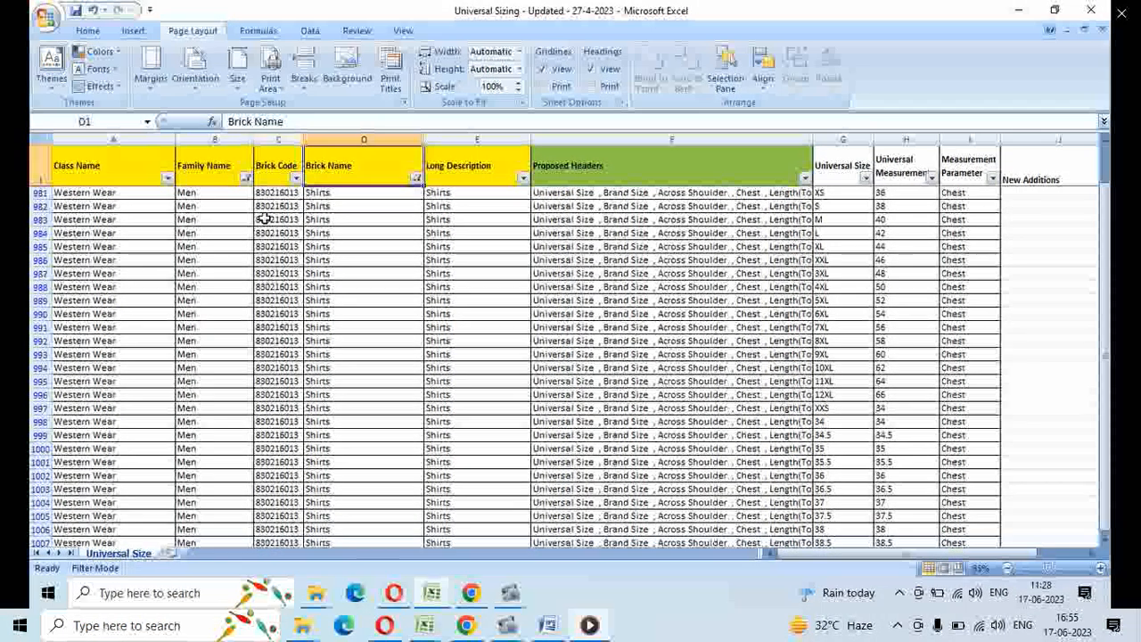
pyautogui.press('Left')
pyautogui.press('Right')
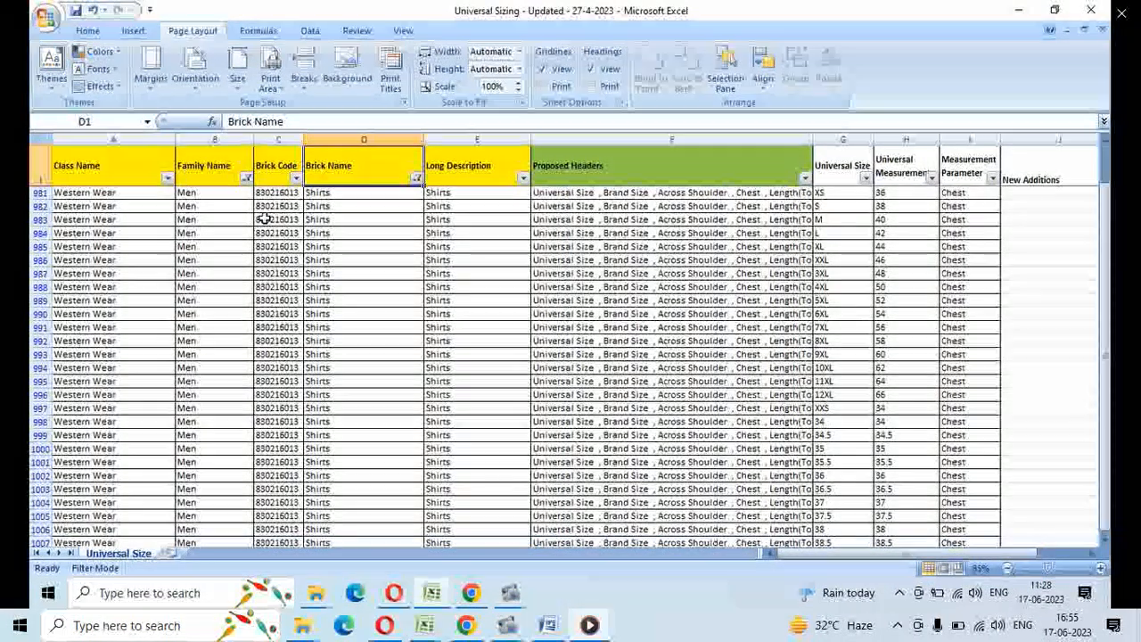
pyautogui.press('Home')
pyautogui.press('Right')
pyautogui.press('Right')
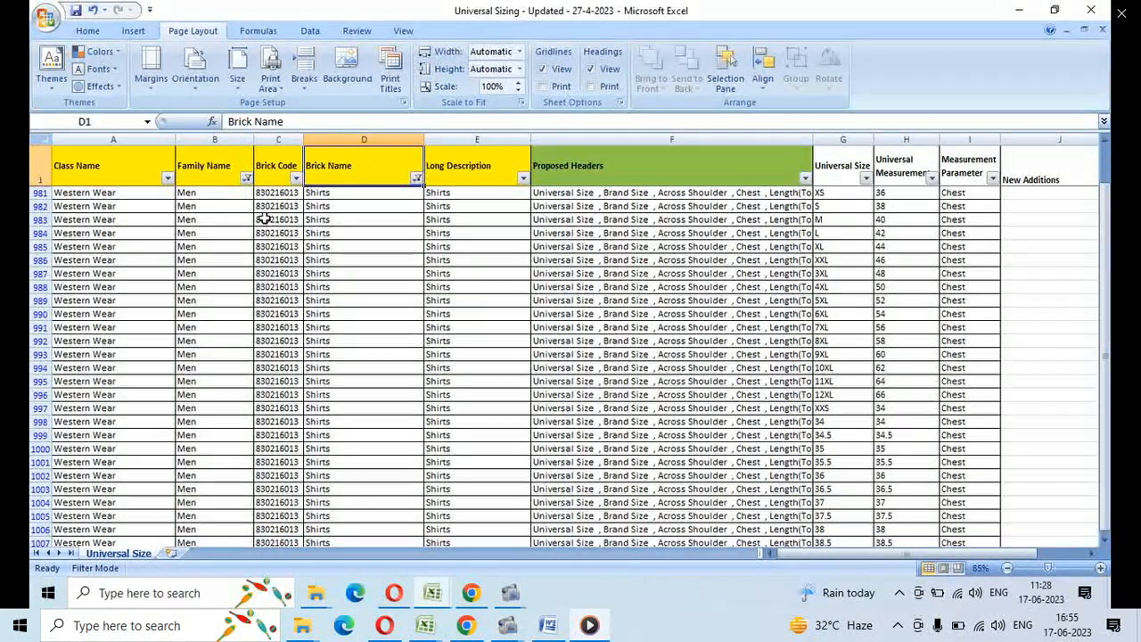
pyautogui.press('Left')
pyautogui.press('Left')
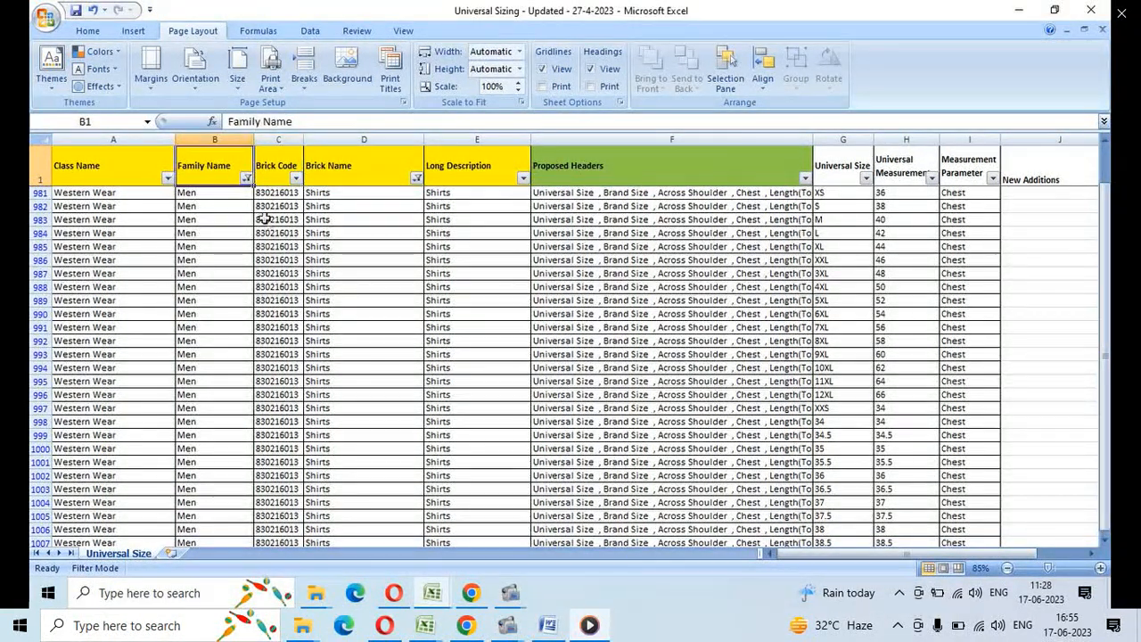
# Step: Examine the Family Name column and the filtered Men Shirts row across to Long Description
pyautogui.click(222, 138)
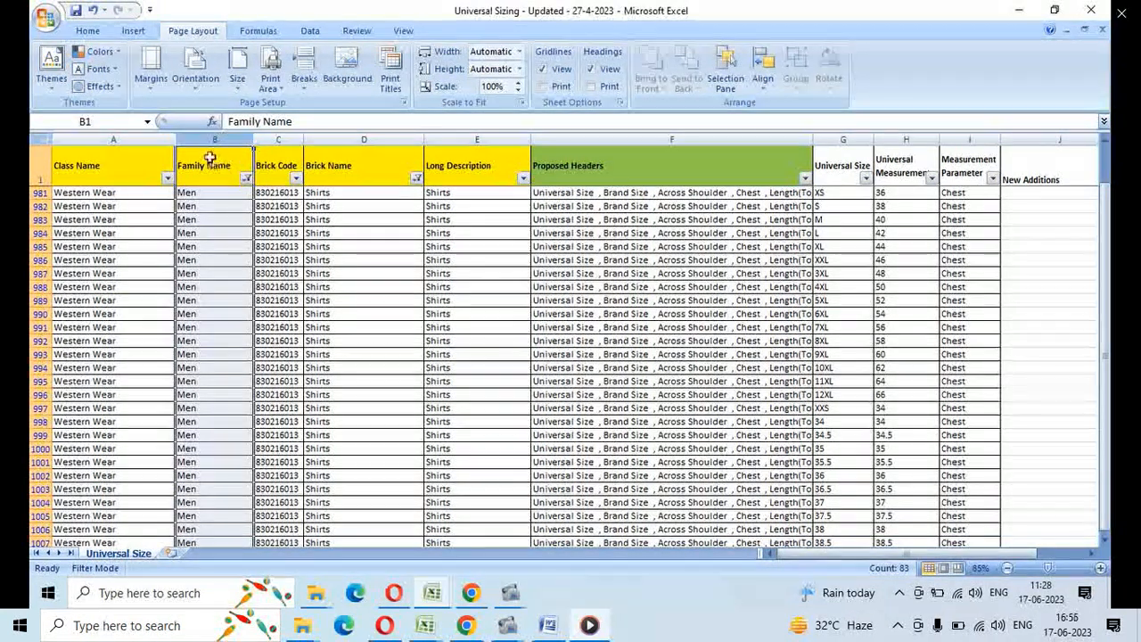
pyautogui.doubleClick(214, 158)
pyautogui.click(210, 204)
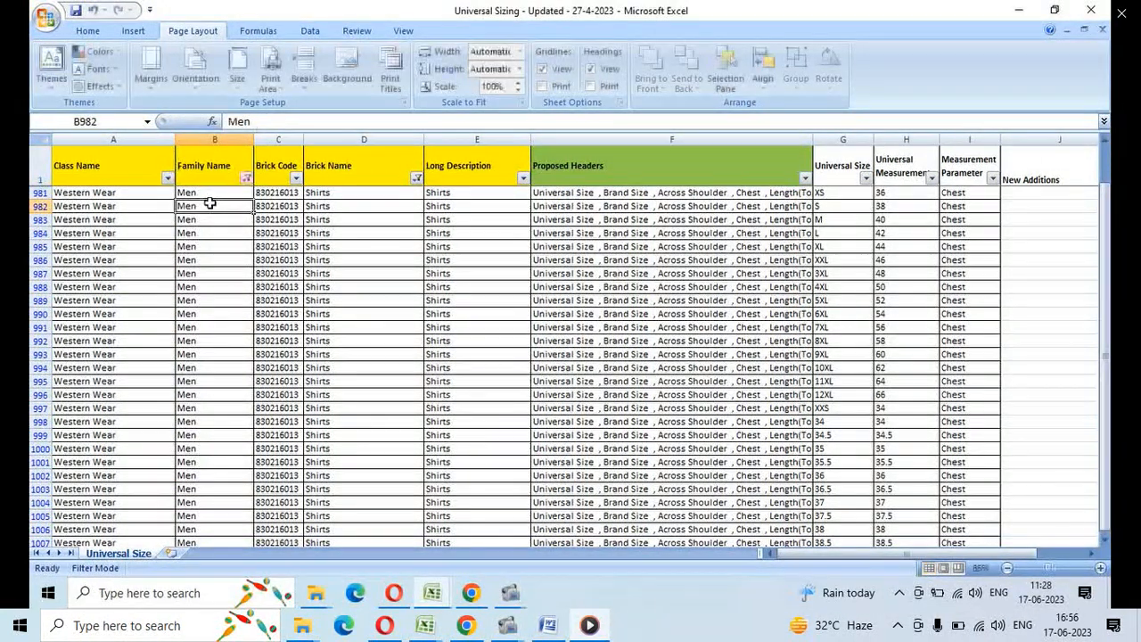
pyautogui.hotkey('ctrl', 'Up')
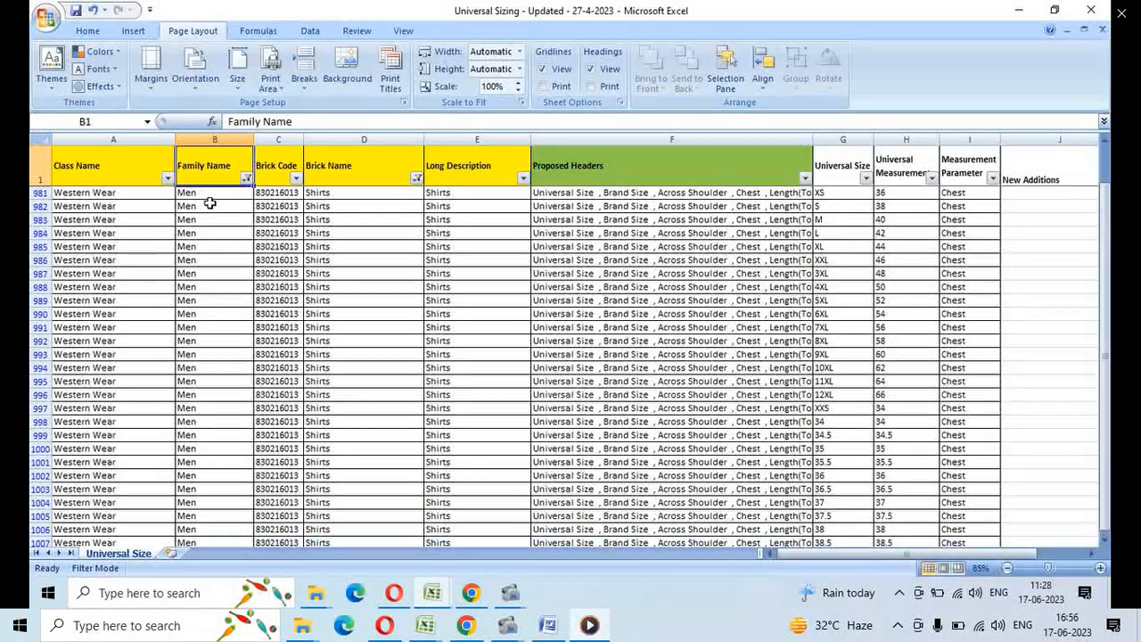
pyautogui.press('Down')
pyautogui.press('Down')
pyautogui.press('Down')
pyautogui.press('Right')
pyautogui.press('Right')
pyautogui.press('Right')
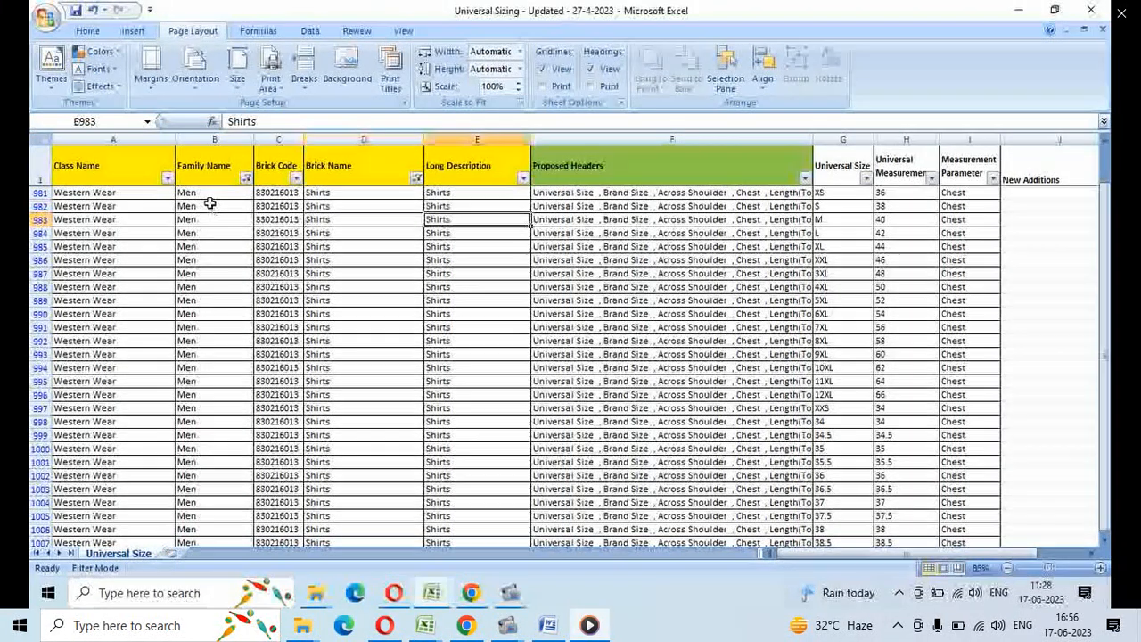
pyautogui.press('Left')
pyautogui.press('Left')
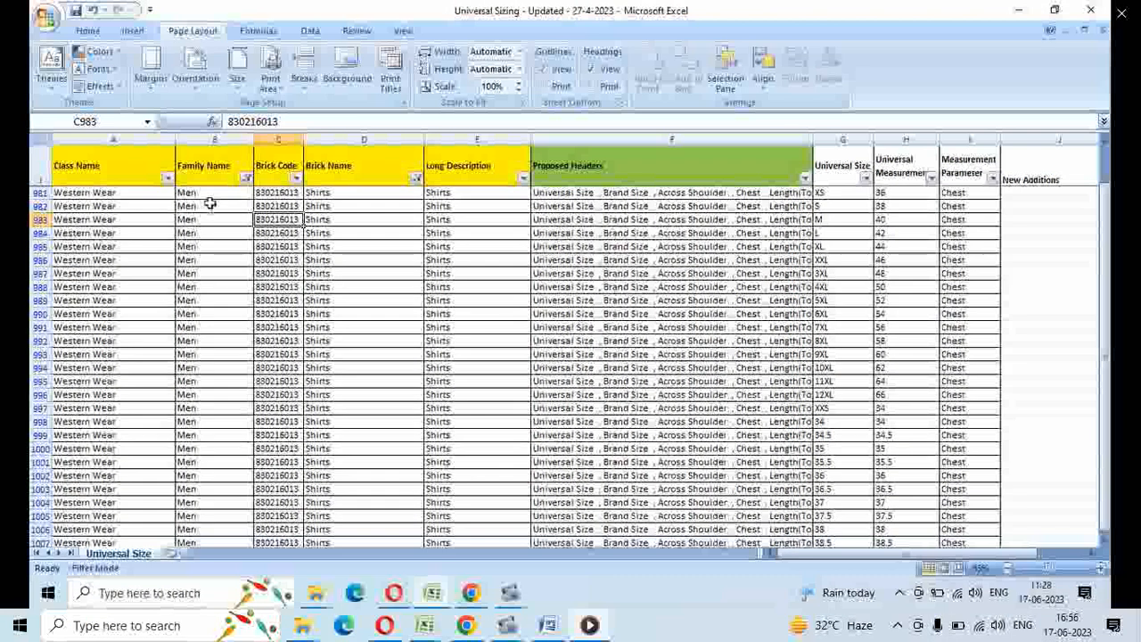
# Step: Switch back to the Size Chart Template workbook and review the sample row's cells from Class to Fit Type
pyautogui.hotkey('alt', 'Tab')
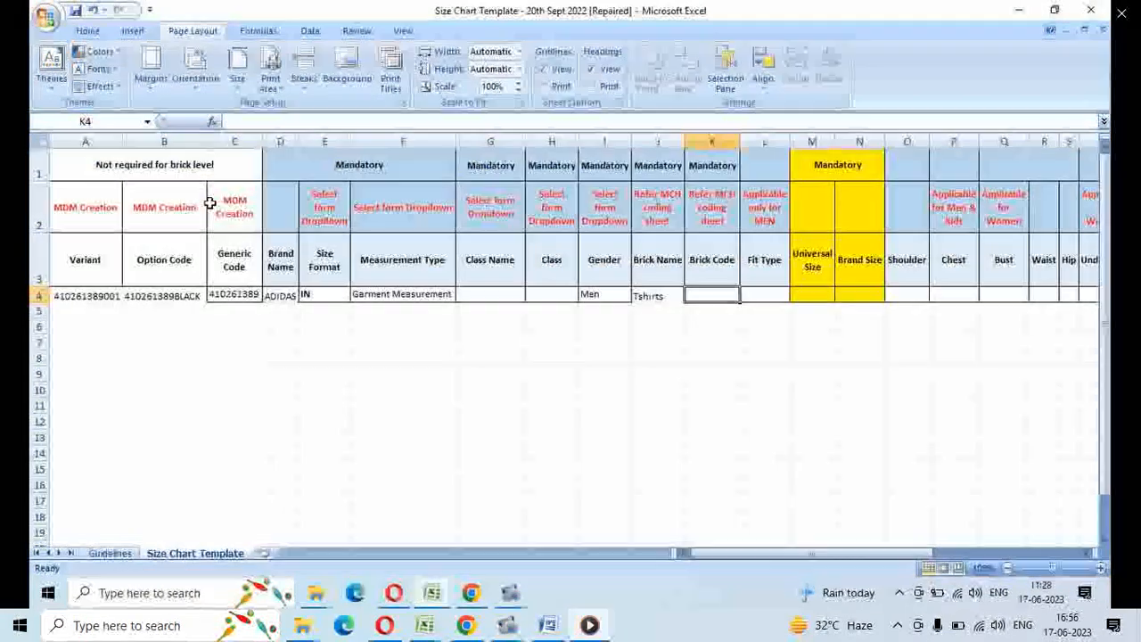
pyautogui.press('Left')
pyautogui.press('Left')
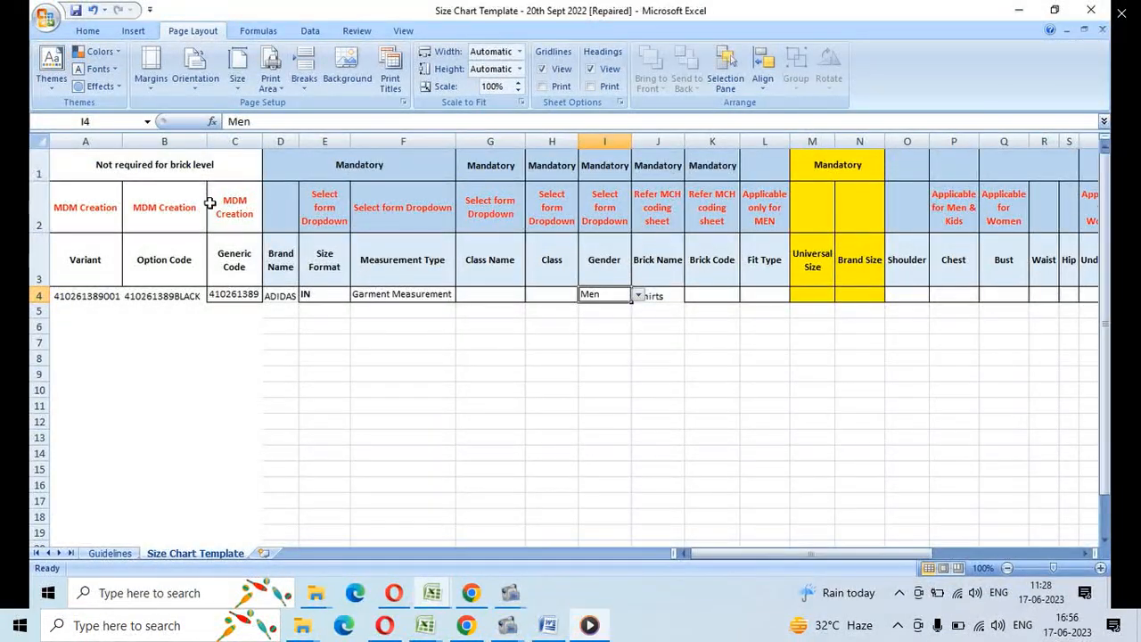
pyautogui.press('Right')
pyautogui.press('Right')
pyautogui.press('Left')
pyautogui.press('Left')
pyautogui.press('Left')
pyautogui.press('Right')
pyautogui.press('Right')
pyautogui.press('Right')
pyautogui.press('Left')
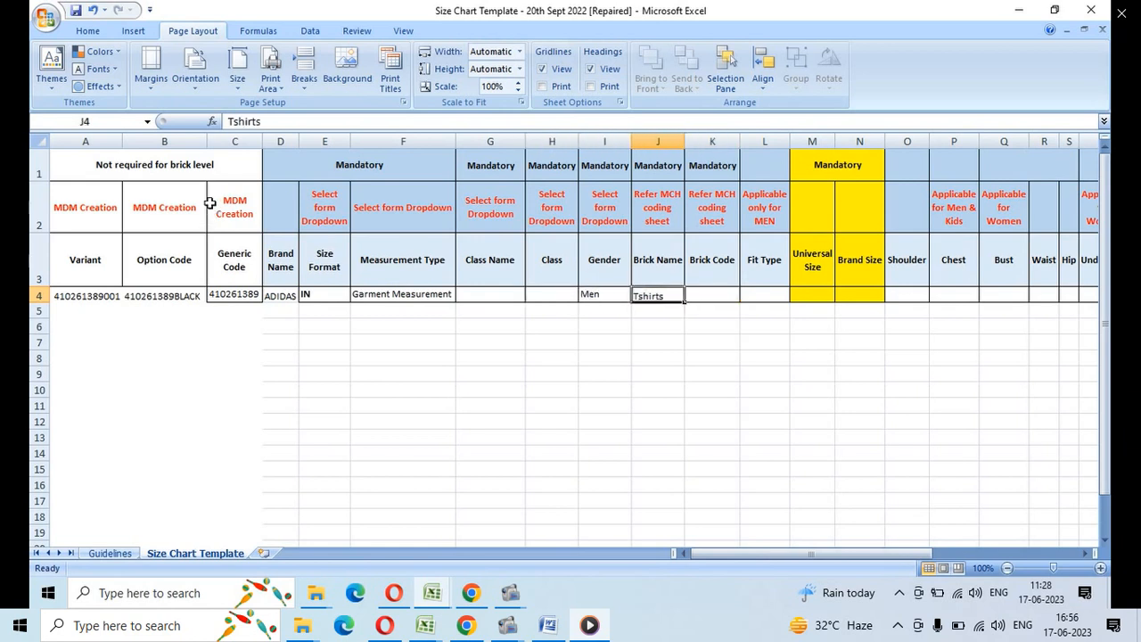
pyautogui.press('Right')
pyautogui.press('Right')
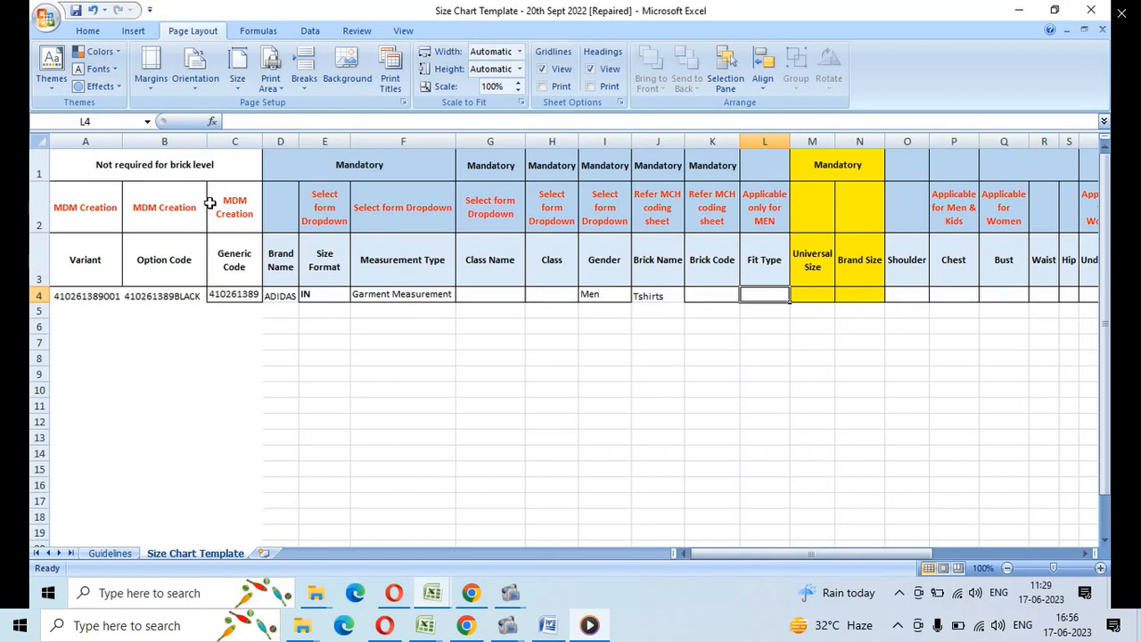
# Step: Switch to the Universal Sizing workbook and examine row 983 from Brick Code across to Universal Size
pyautogui.hotkey('alt', 'Tab')
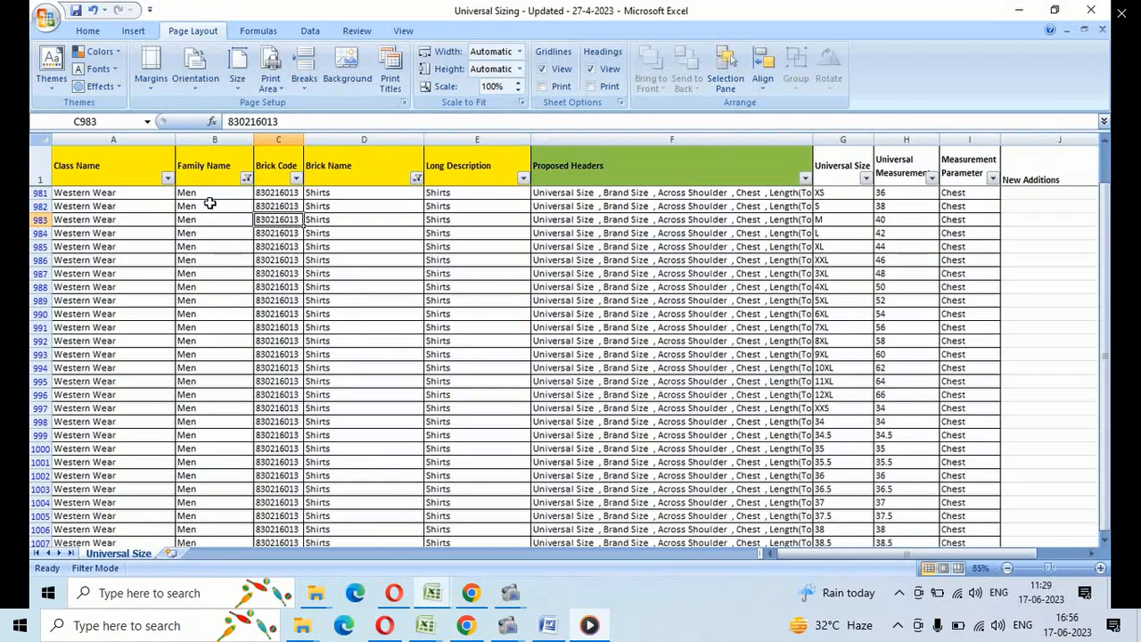
pyautogui.press('Right')
pyautogui.press('Right')
pyautogui.press('Right')
pyautogui.press('Right')
pyautogui.press('Left')
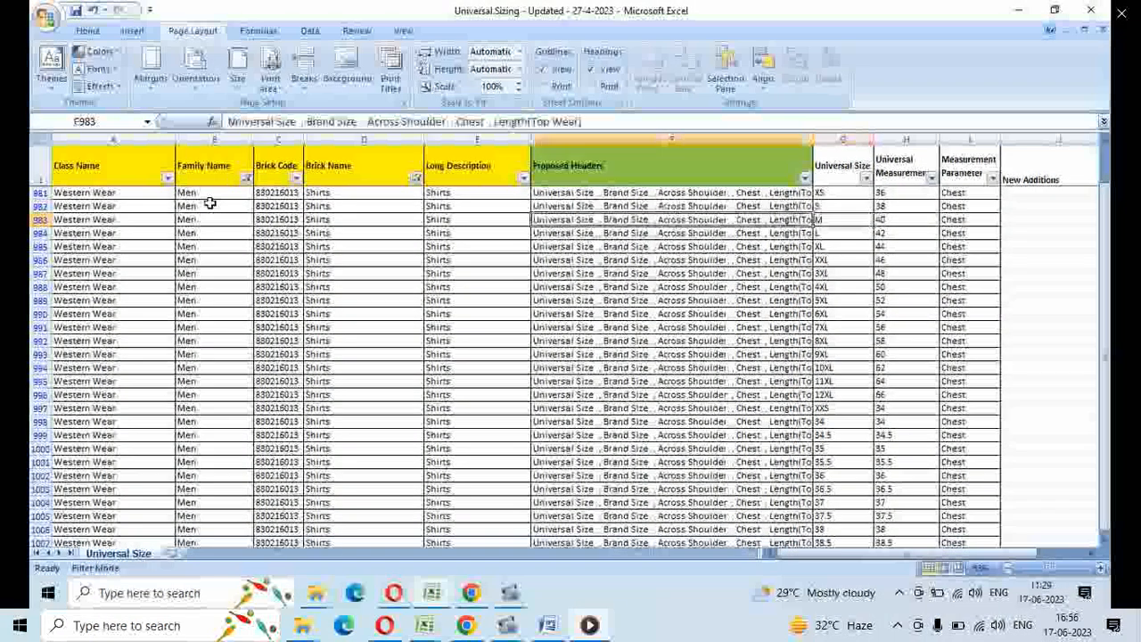
# Step: Select all families in the Family Name filter and apply it
pyautogui.hotkey('ctrl', 'Home')
pyautogui.press('Up')
pyautogui.press('Right')
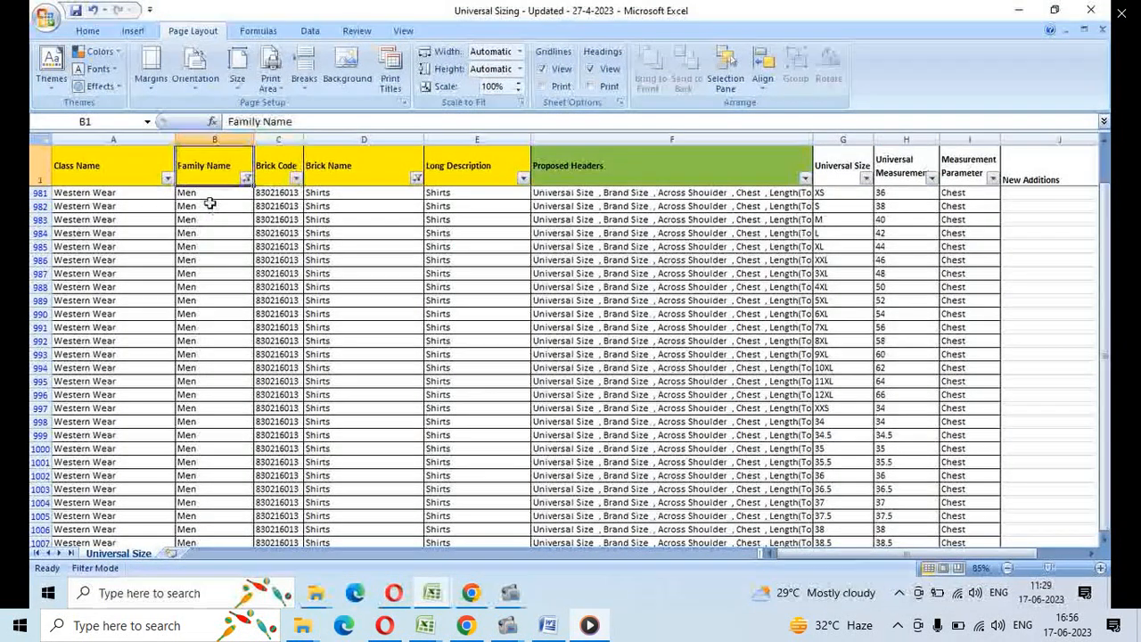
pyautogui.hotkey('alt', 'Down')
pyautogui.press('Down')
pyautogui.press('Down')
pyautogui.press('Down')
pyautogui.press('Down')
pyautogui.press('Down')
pyautogui.press('Down')
pyautogui.press('Down')
pyautogui.press('Up')
pyautogui.press('space')
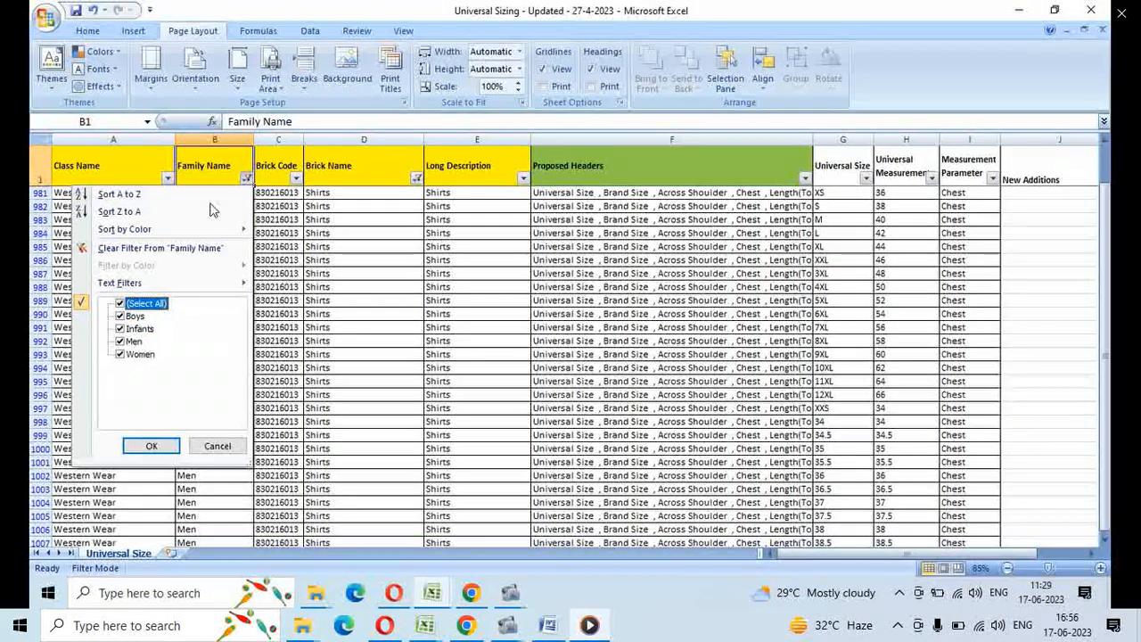
pyautogui.press('Return')
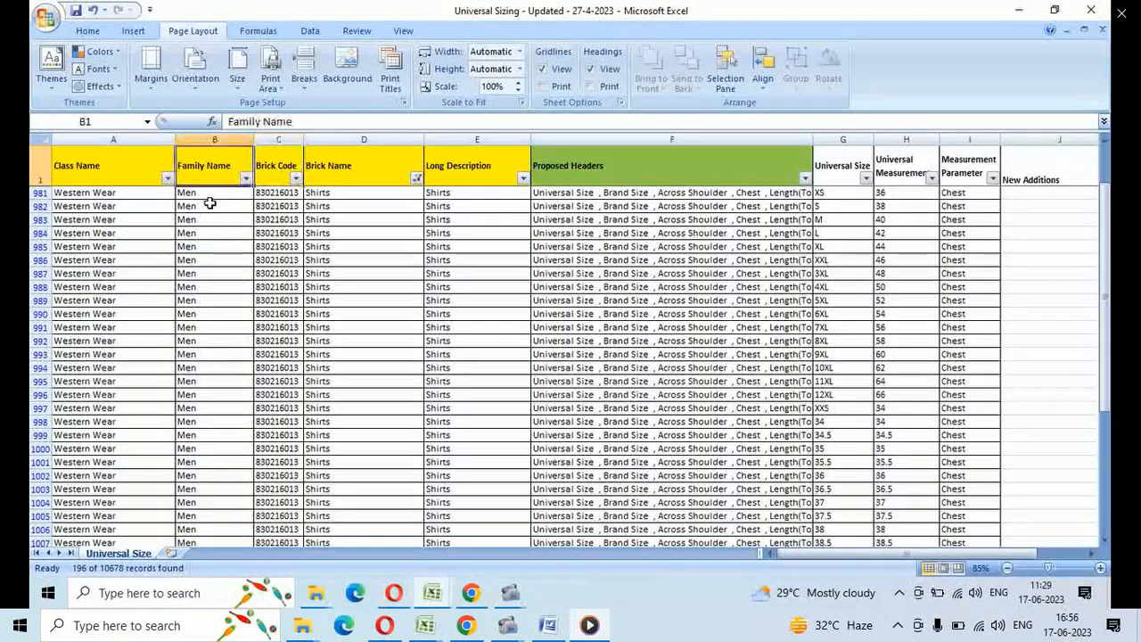
# Step: Filter the Family Name column to show only Men
pyautogui.press('Right')
pyautogui.press('Left')
pyautogui.hotkey('alt', 'Down')
pyautogui.press('Down')
pyautogui.press('Down')
pyautogui.press('Down')
pyautogui.press('Down')
pyautogui.press('Down')
pyautogui.press('Down')
pyautogui.press('Down')
pyautogui.press('Down')
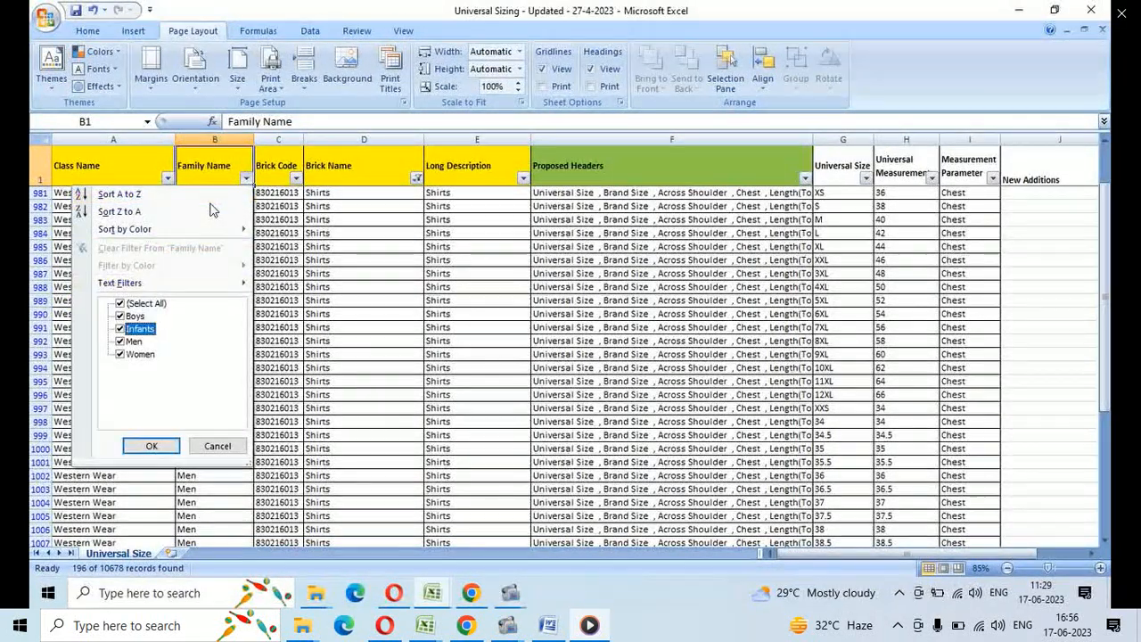
pyautogui.press('Up')
pyautogui.press('Up')
pyautogui.press('space')
pyautogui.press('Down')
pyautogui.press('Down')
pyautogui.press('Down')
pyautogui.press('space')
pyautogui.press('Return')
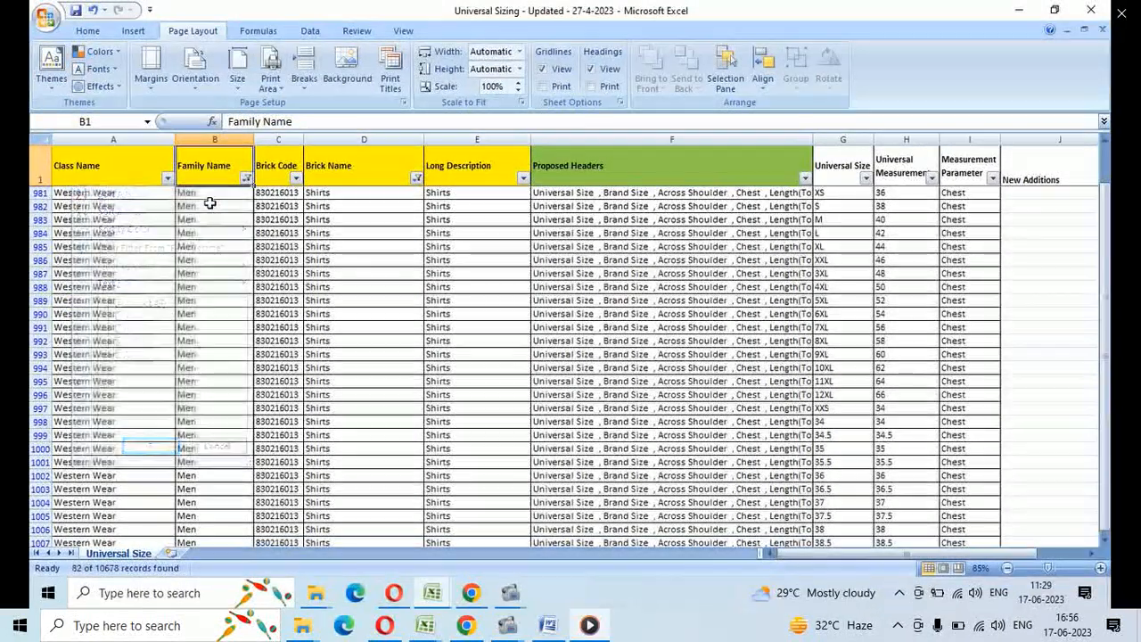
# Step: Filter the Brick Name column to show only Shirts and select the Proposed Headers cell of the first filtered row
pyautogui.press('Right')
pyautogui.press('Right')
pyautogui.hotkey('alt', 'Down')
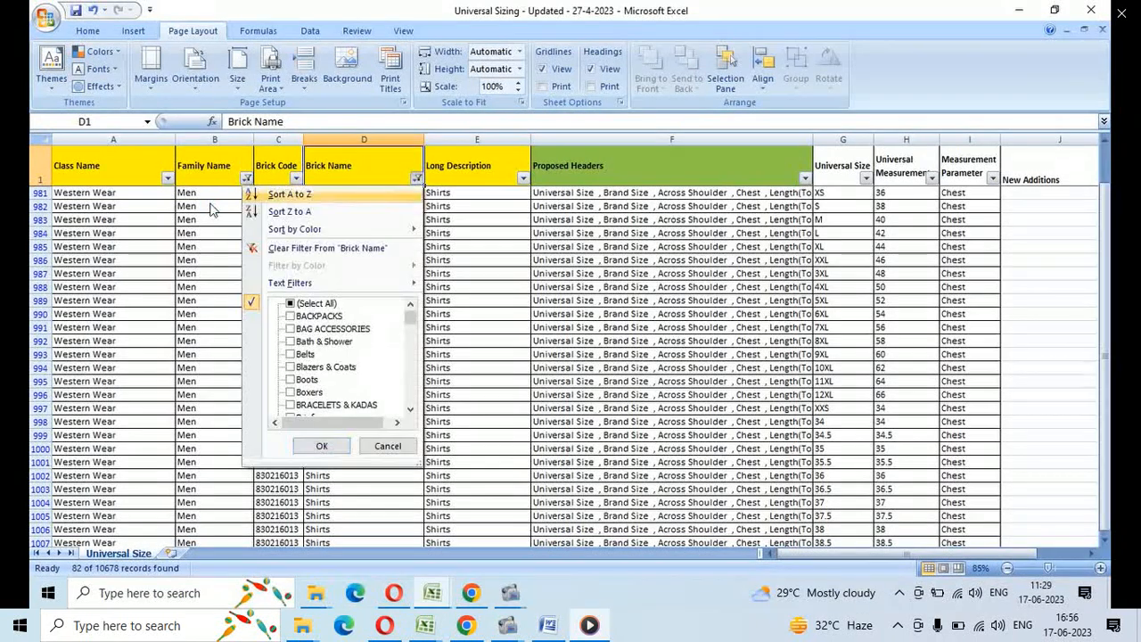
pyautogui.press('Down')
pyautogui.press('Down')
pyautogui.press('Down')
pyautogui.press('Down')
pyautogui.press('Down')
pyautogui.press('Down')
pyautogui.press('space')
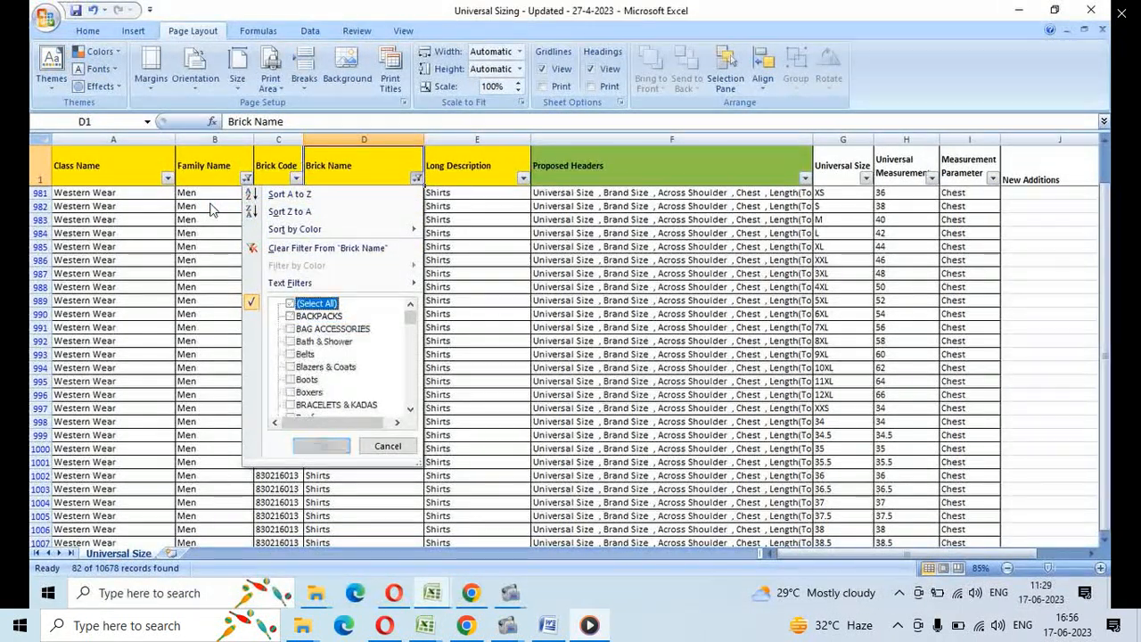
pyautogui.write('shi')
pyautogui.press('Down')
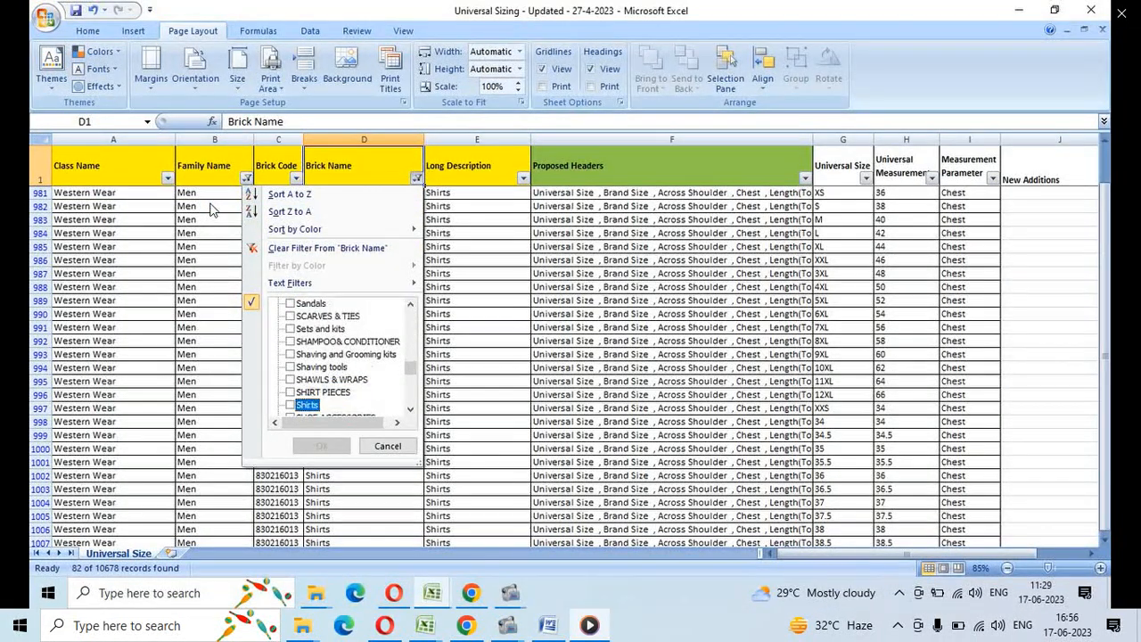
pyautogui.press('space')
pyautogui.press('Return')
pyautogui.press('Right')
pyautogui.press('Right')
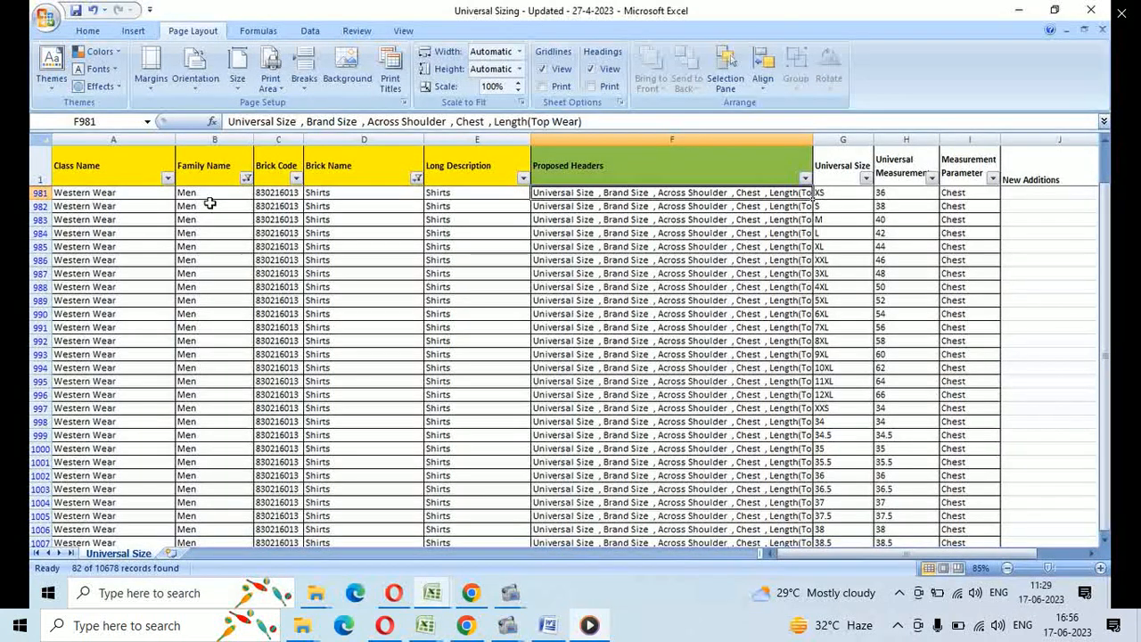
# Step: Switch to the Size Chart Template workbook and highlight the mandatory columns from Brand Name to Brick Code
pyautogui.hotkey('alt', 'Tab')
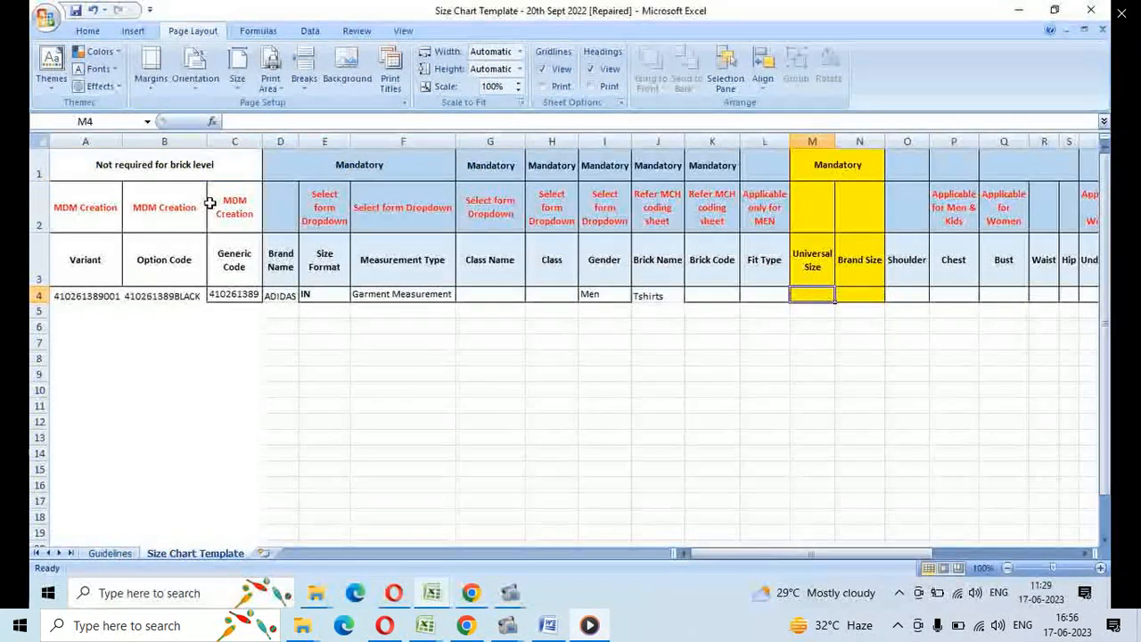
pyautogui.click(711, 142)
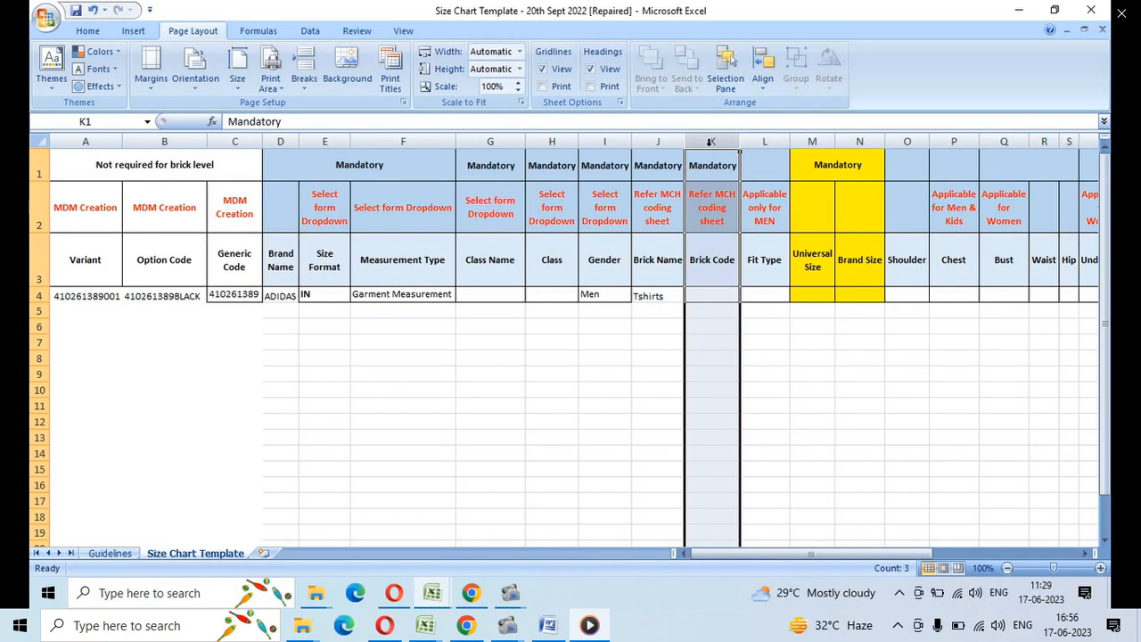
pyautogui.moveTo(711, 142); pyautogui.dragTo(276, 141)
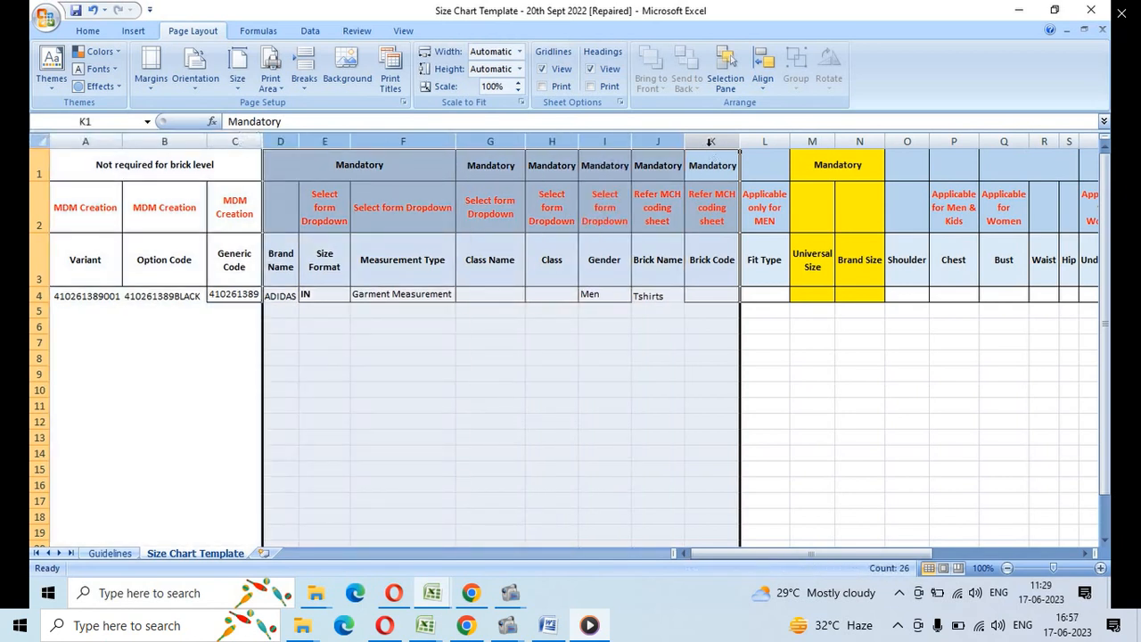
pyautogui.click(757, 345)
pyautogui.press('Up')
pyautogui.press('Up')
pyautogui.press('Up')
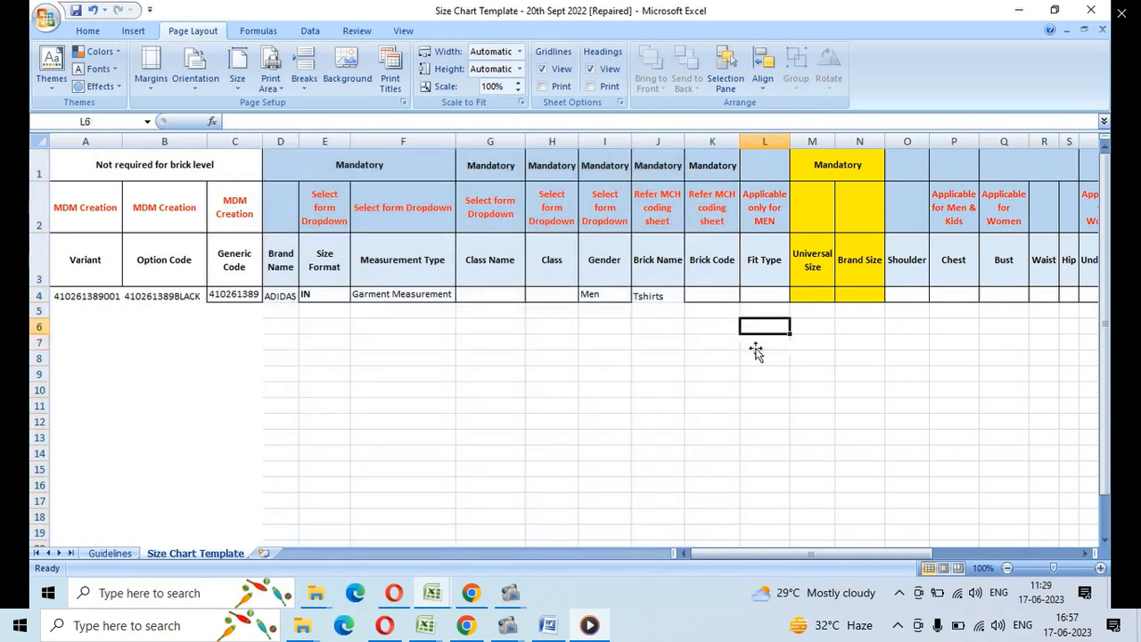
# Step: Check the Proposed Headers for Shirts in the Universal Sizing workbook and enter Y under Universal Size in the template's sample row
pyautogui.press('Right')
pyautogui.press('Right')
pyautogui.press('Left')
pyautogui.press('Up')
pyautogui.press('Up')
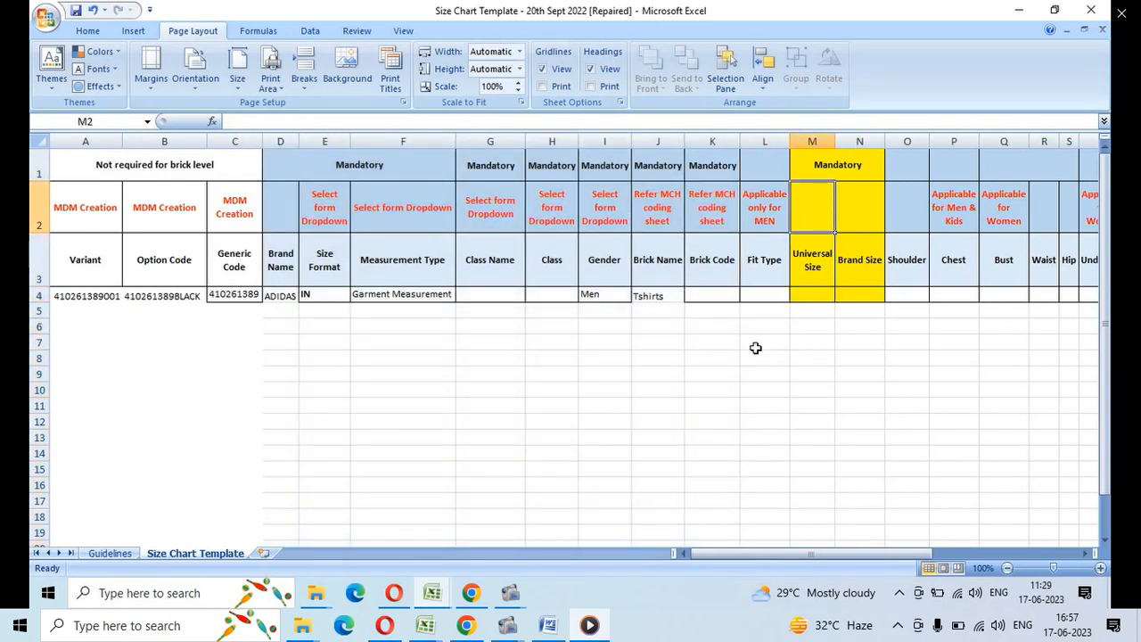
pyautogui.press('Down')
pyautogui.press('Down')
pyautogui.hotkey('alt', 'Tab')
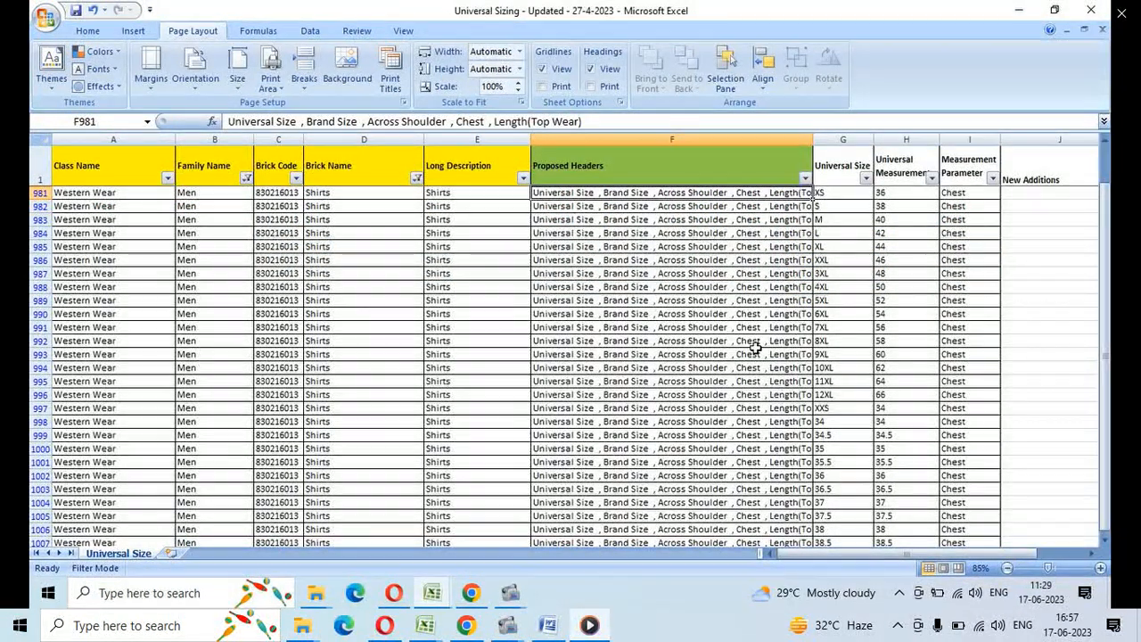
pyautogui.hotkey('alt', 'Tab')
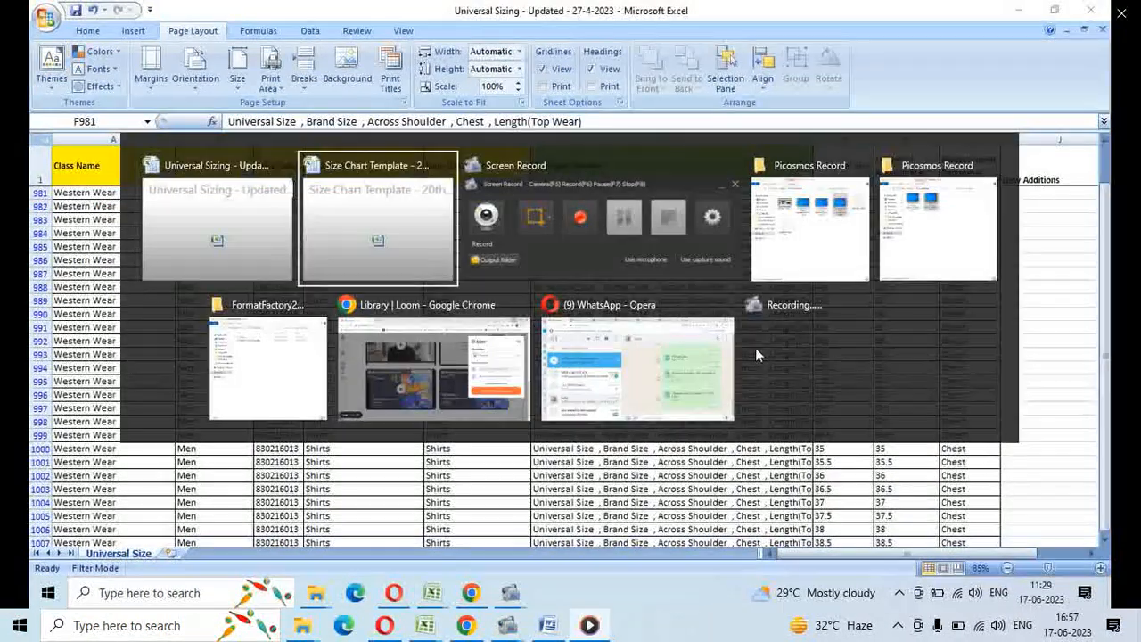
pyautogui.press('Right')
pyautogui.press('Left')
pyautogui.write('Y')
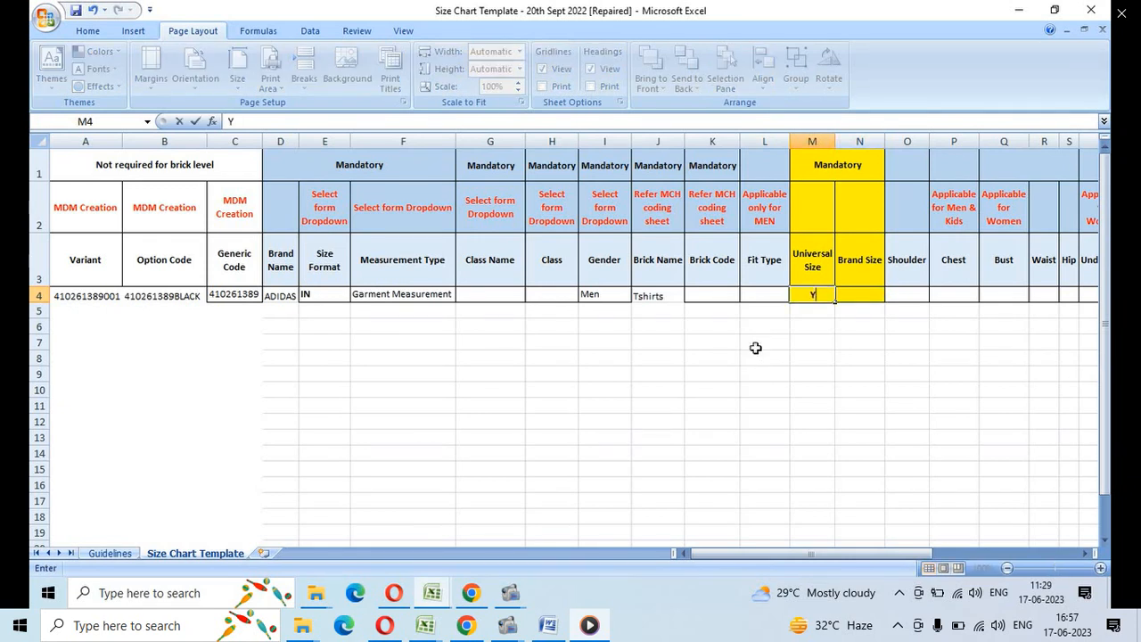
pyautogui.press('Right')
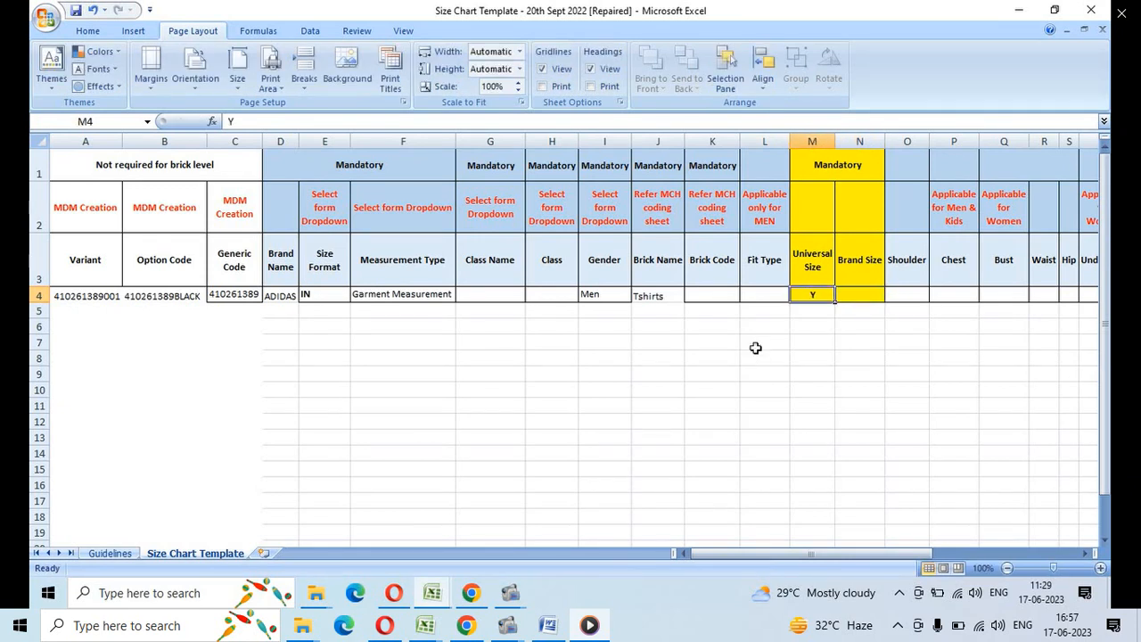
# Step: Recheck the proposed headers in the Universal Sizing workbook and enter Y under Brand Size in the template's sample row
pyautogui.hotkey('alt', 'Tab')
pyautogui.hotkey('alt', 'Tab')
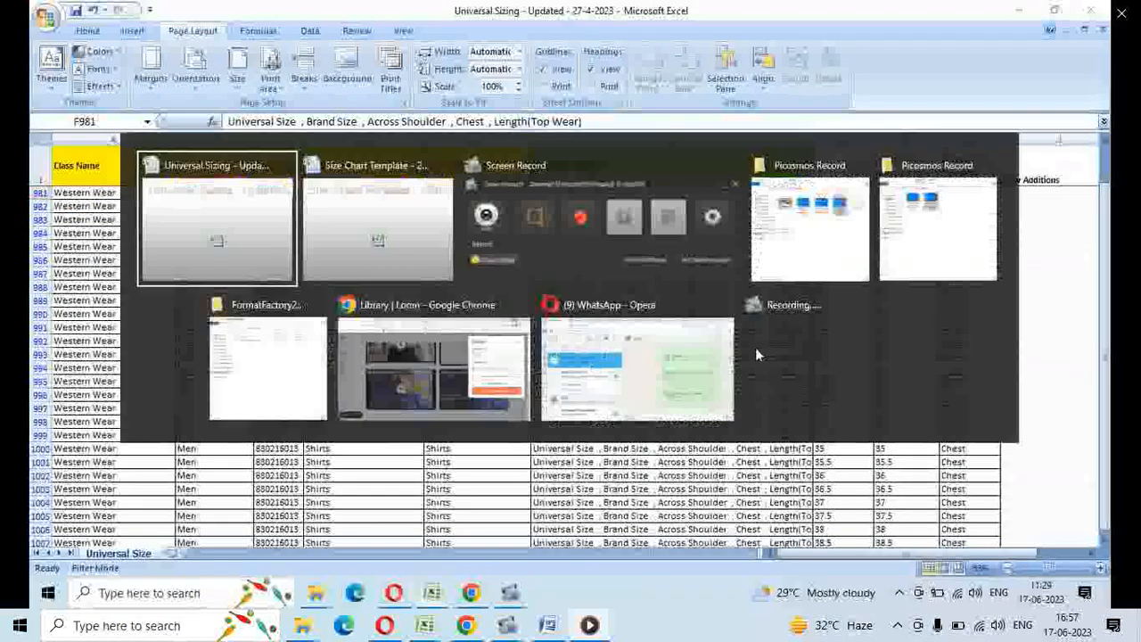
pyautogui.press('Right')
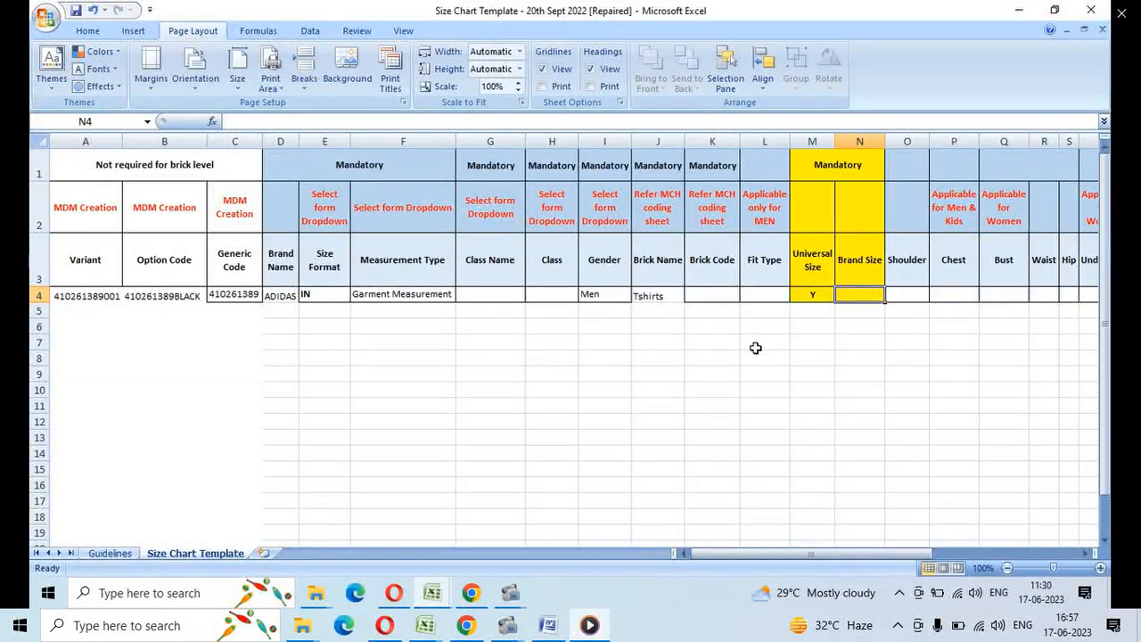
pyautogui.write('Y')
pyautogui.press('Right')
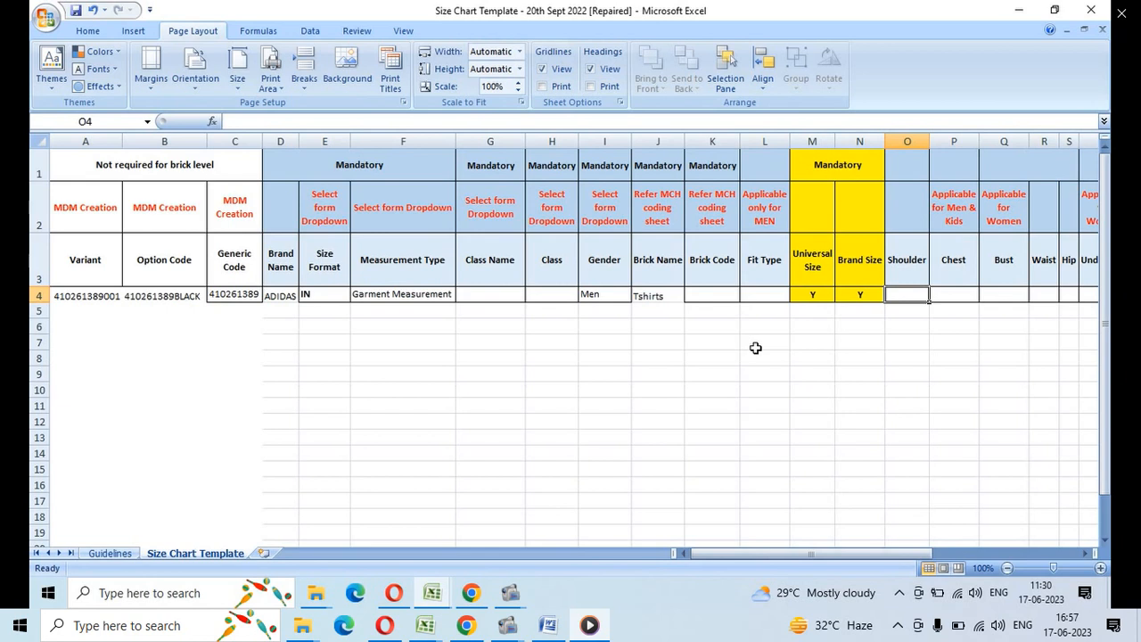
# Step: Enter Y under both Shoulder and Chest in the sample row
pyautogui.write('Y')
pyautogui.press('Right')
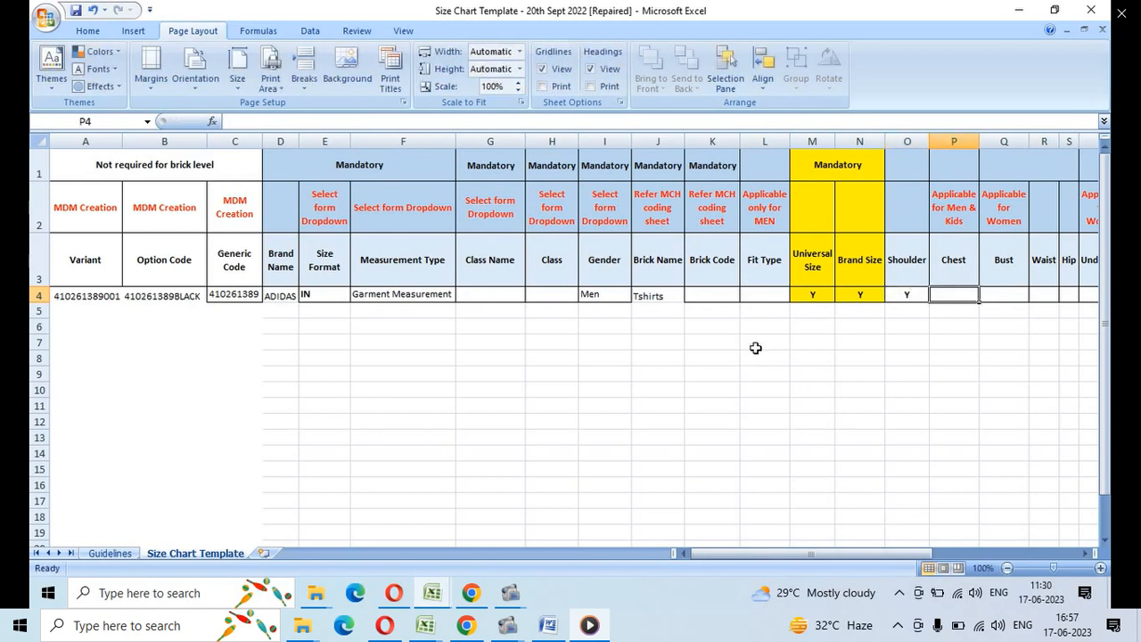
pyautogui.write('Y')
pyautogui.press('Right')
# Step: Enter Y under Front Length in the sample row and highlight that column
pyautogui.press('Right')
pyautogui.press('Right')
pyautogui.press('Right')
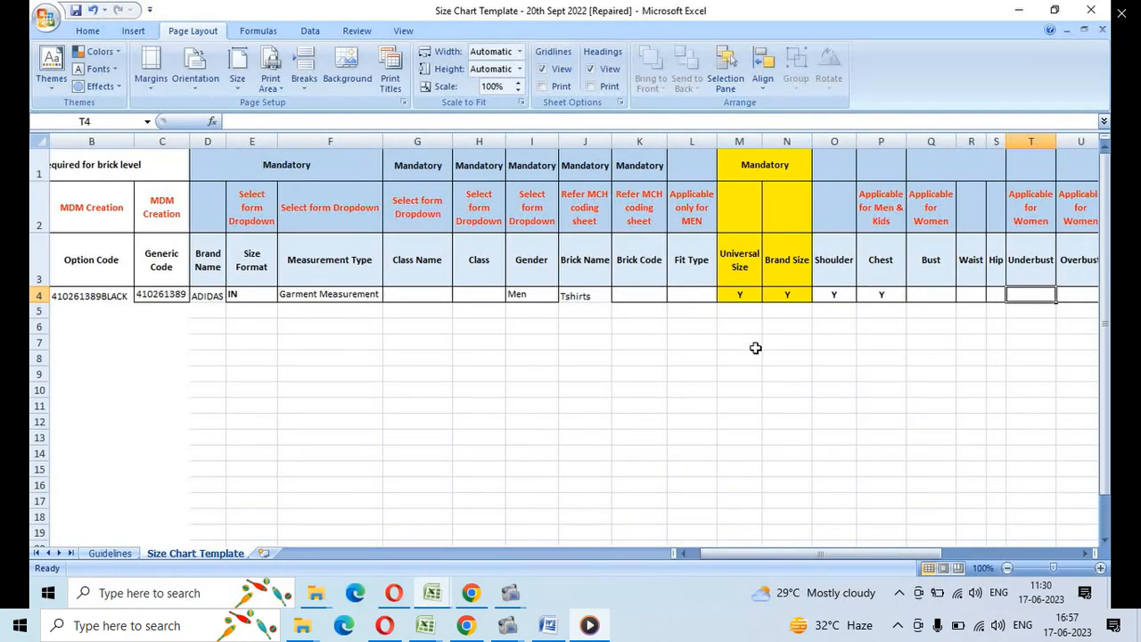
pyautogui.press('Right')
pyautogui.press('Right')
pyautogui.press('Right')
pyautogui.press('Right')
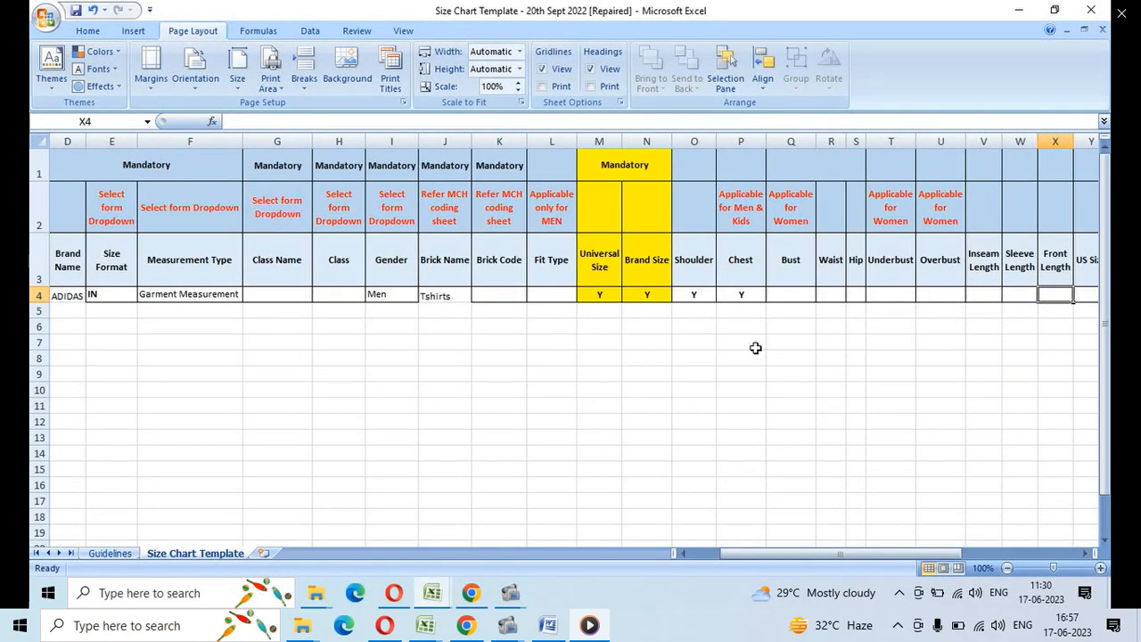
pyautogui.write('Y')
pyautogui.press('Right')
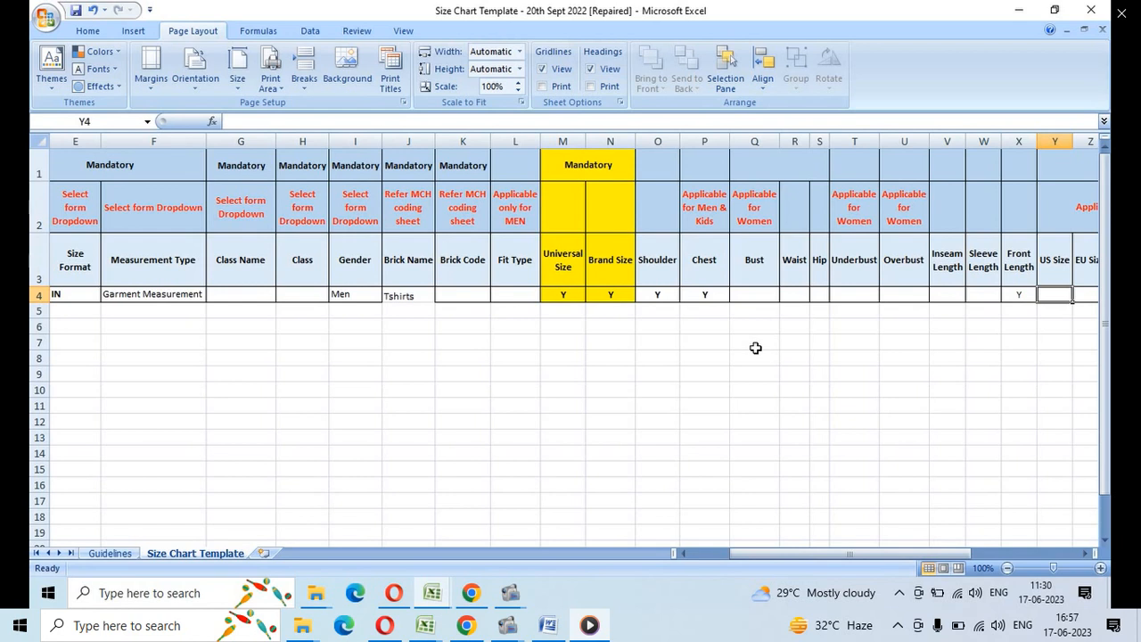
pyautogui.press('Left')
pyautogui.press('Left')
pyautogui.press('Right')
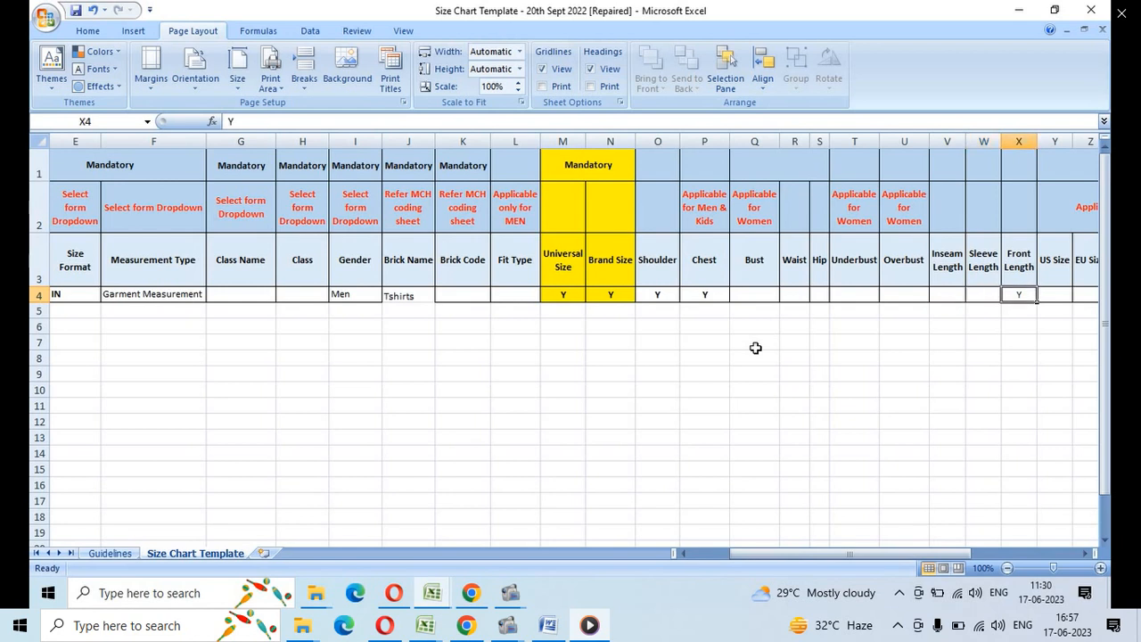
pyautogui.click(1021, 141)
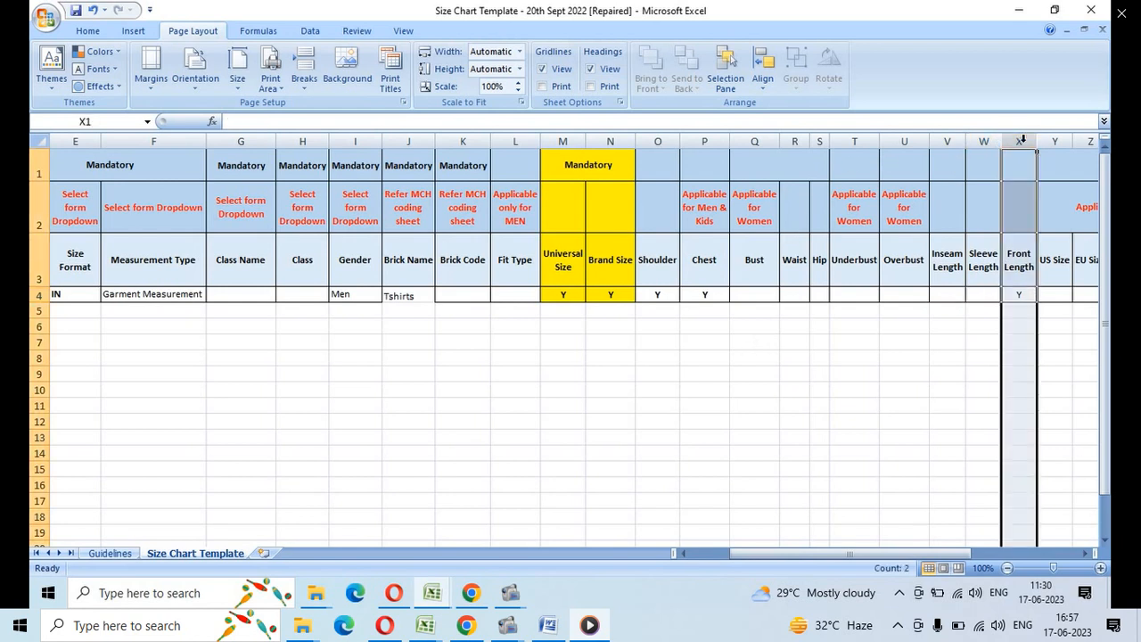
# Step: Examine the footwear, accessories and optional columns from US Size through Brand Website Size chart Link
pyautogui.press('Right')
pyautogui.press('Right')
pyautogui.press('Right')
pyautogui.press('Right')
pyautogui.press('Right')
pyautogui.press('Right')
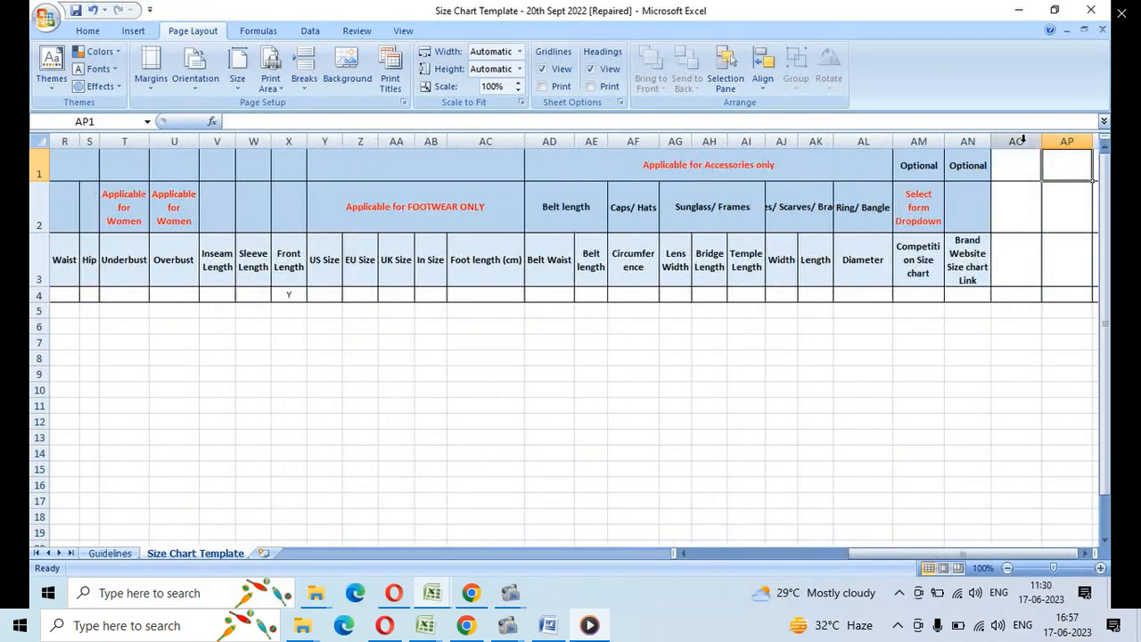
pyautogui.press('Right')
pyautogui.press('Right')
pyautogui.press('Left')
pyautogui.press('Left')
pyautogui.press('Left')
pyautogui.press('Left')
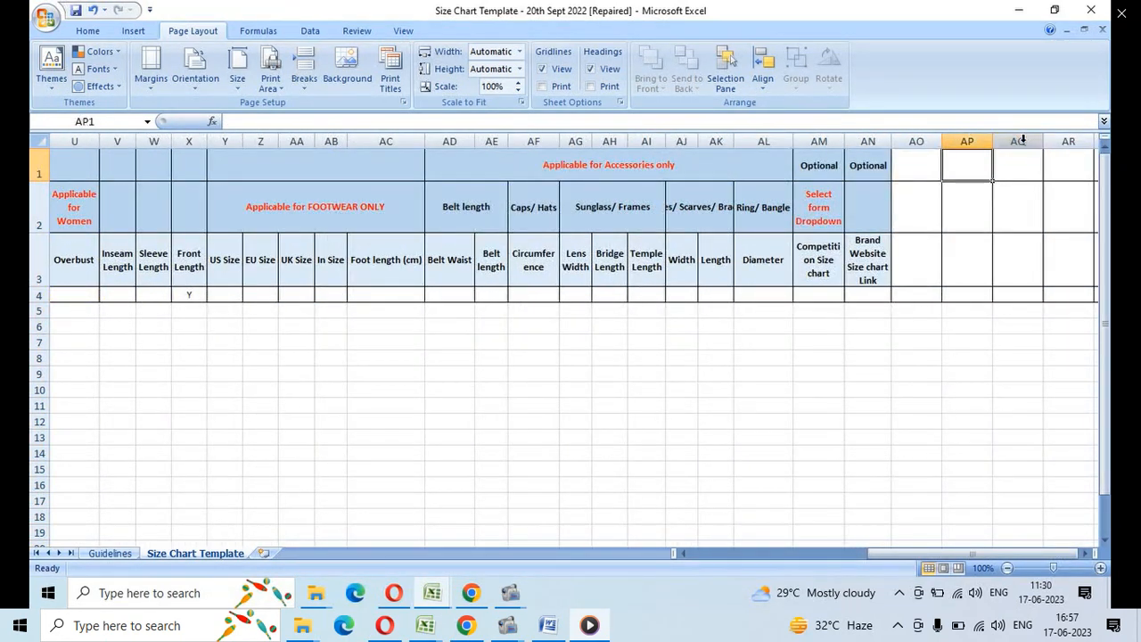
pyautogui.press('Left')
pyautogui.press('Left')
pyautogui.press('Right')
pyautogui.press('Right')
pyautogui.press('Down')
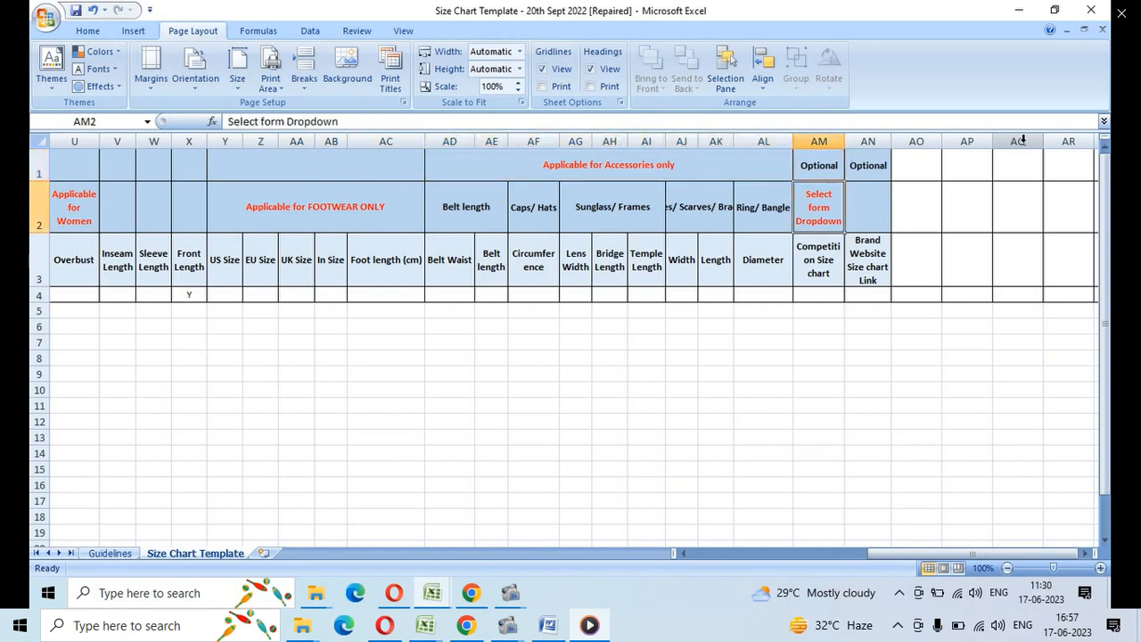
pyautogui.hotkey('ctrl', 'a')
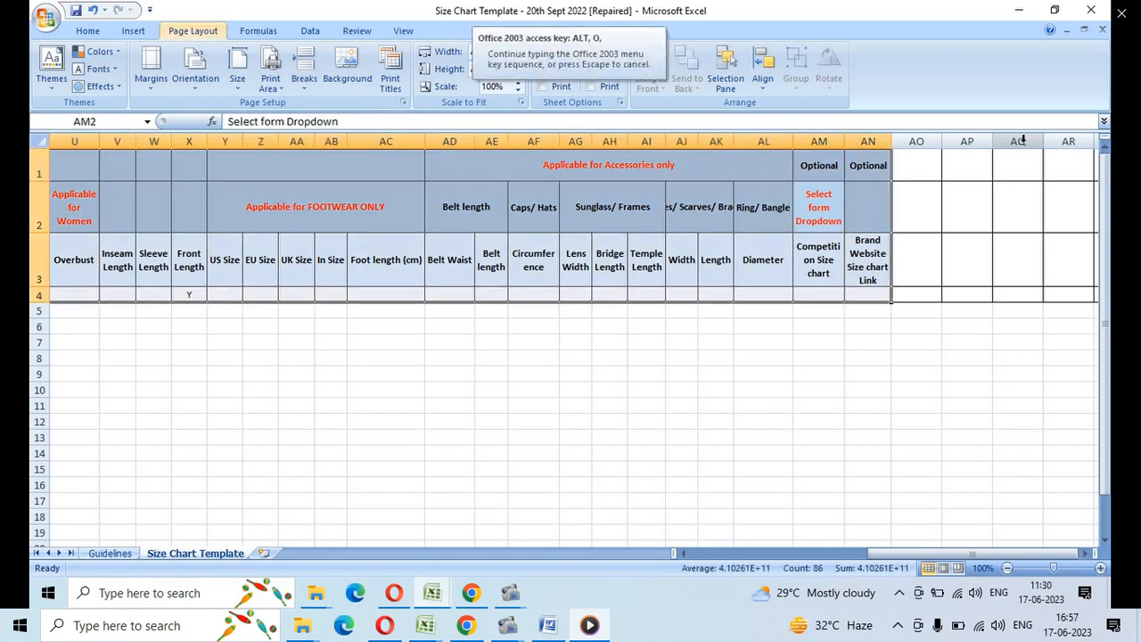
pyautogui.press('Right')
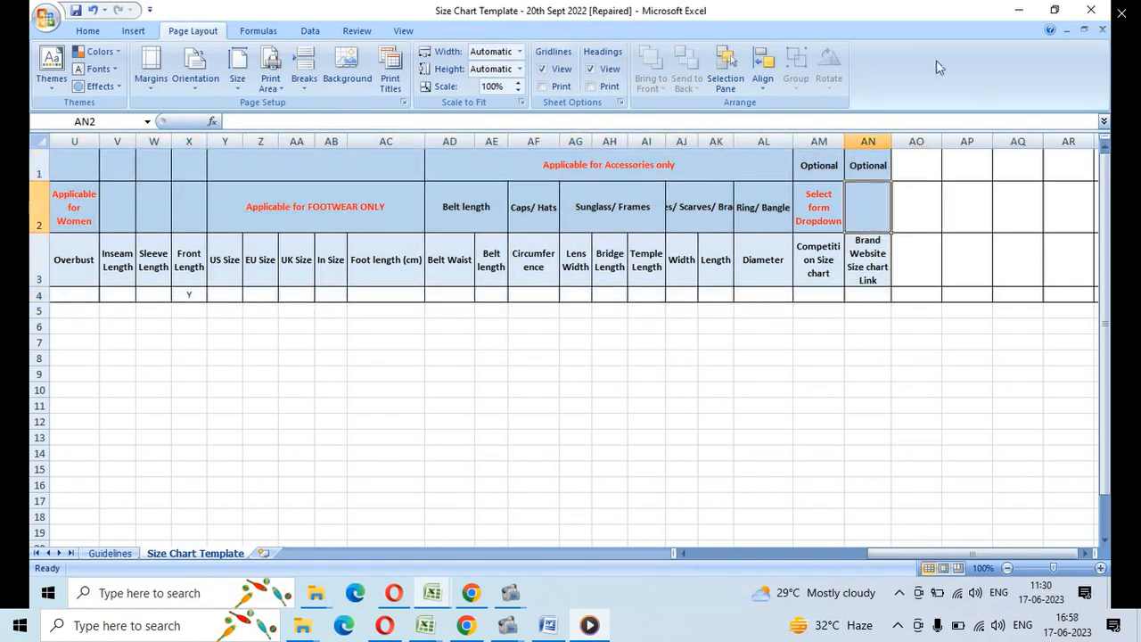
# Step: Review the template's header row from the optional columns back to Brand Name
pyautogui.press('Left')
pyautogui.press('Left')
pyautogui.press('Left')
pyautogui.press('Left')
pyautogui.press('Left')
pyautogui.press('Left')
pyautogui.press('Left')
pyautogui.press('Left')
pyautogui.press('Left')
pyautogui.press('Left')
pyautogui.press('Left')
pyautogui.press('Left')
pyautogui.press('Left')
pyautogui.press('Left')
pyautogui.press('Left')
pyautogui.press('Left')
pyautogui.press('Left')
pyautogui.press('Left')
pyautogui.press('Left')
pyautogui.press('Left')
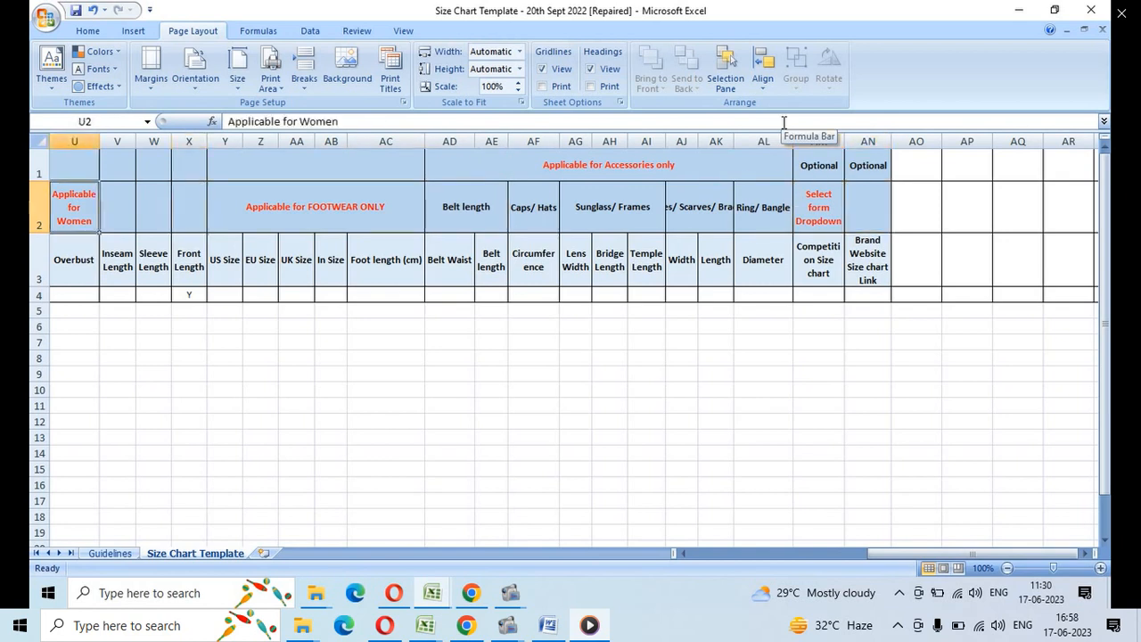
pyautogui.press('Right')
pyautogui.press('Right')
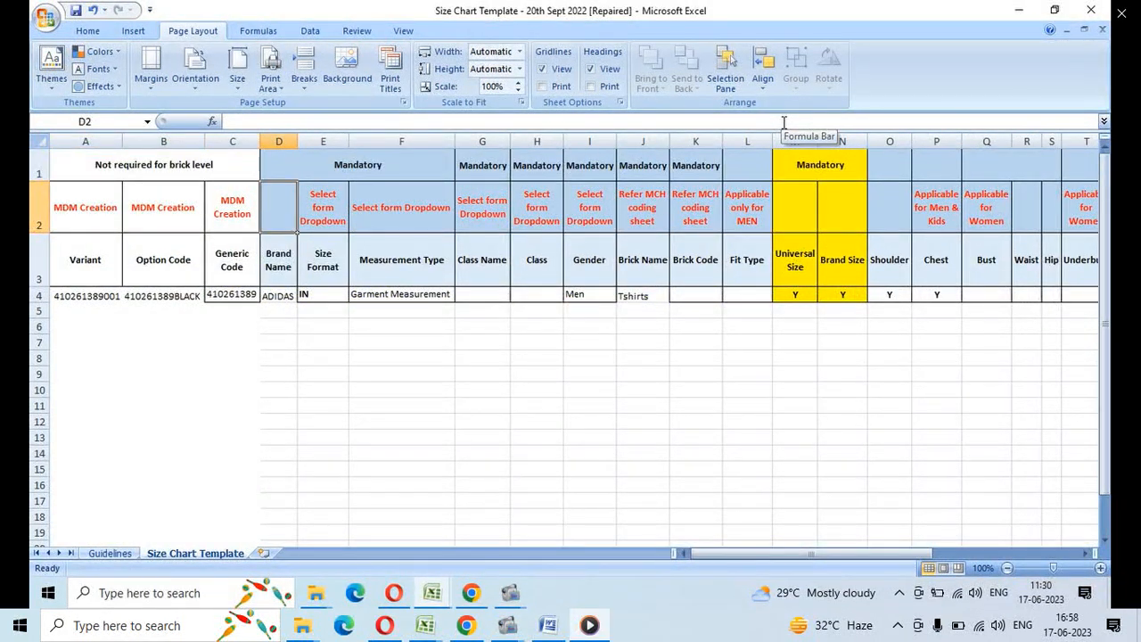
# Step: Replace the sample row's Brand Name with Y and proceed to its empty Class Name cell
pyautogui.press('Down')
pyautogui.press('Down')
pyautogui.press('Right')
pyautogui.press('Right')
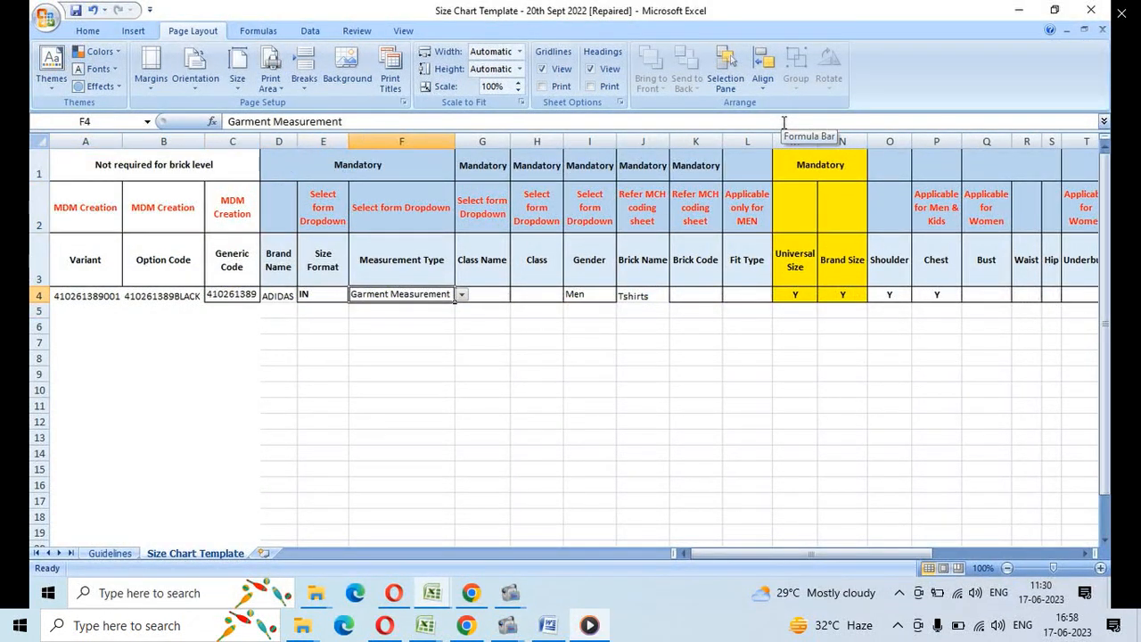
pyautogui.press('Left')
pyautogui.press('Left')
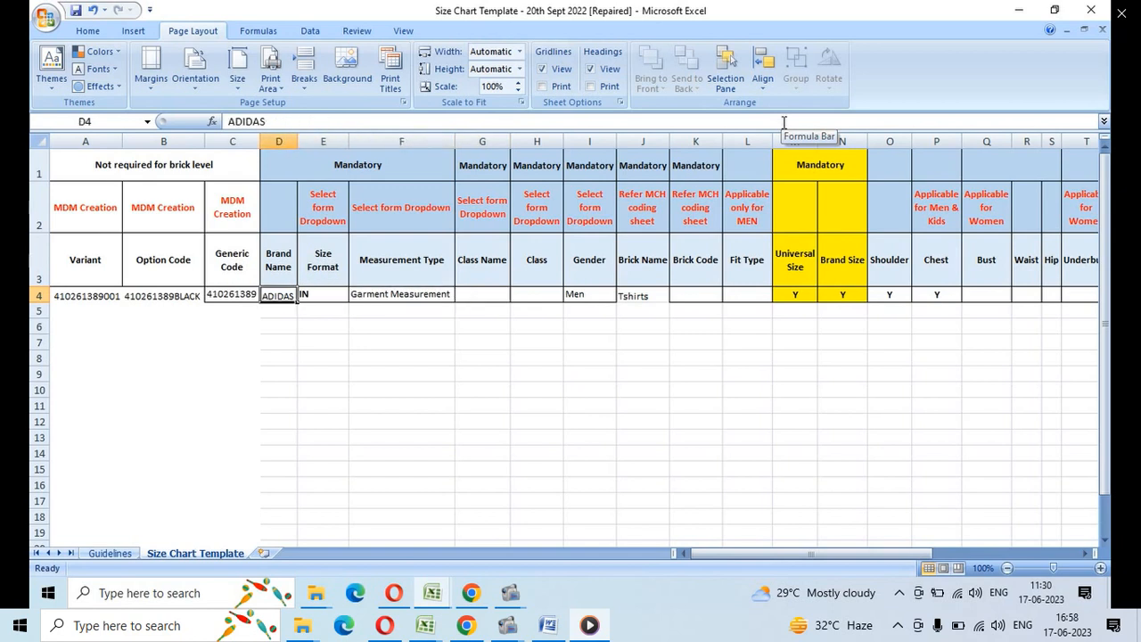
pyautogui.write('?y')
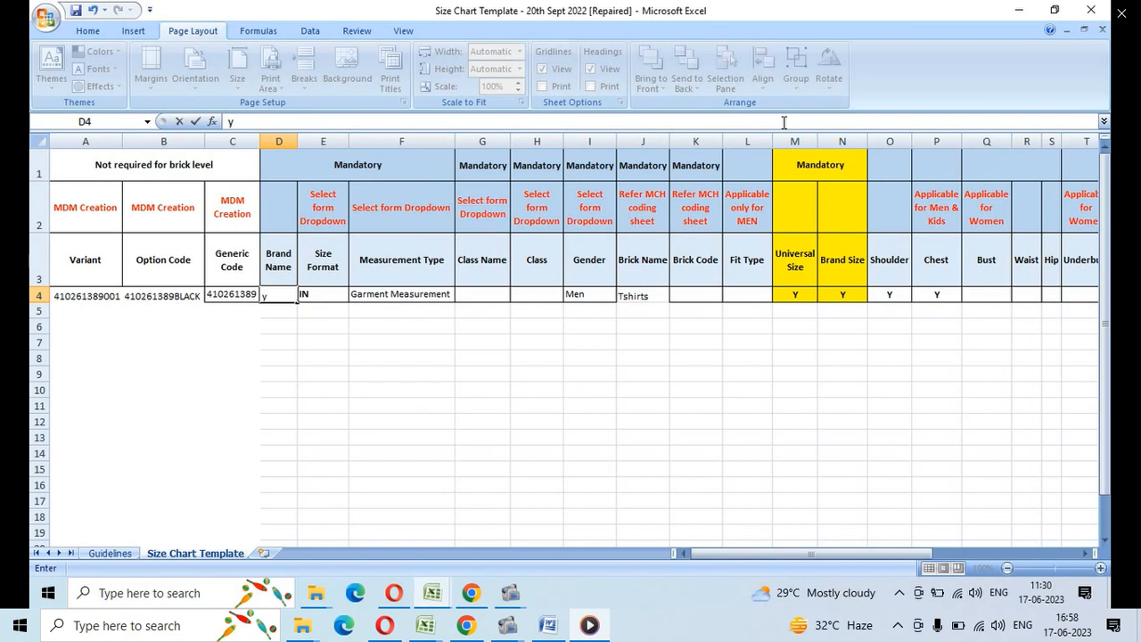
pyautogui.press('Tab')
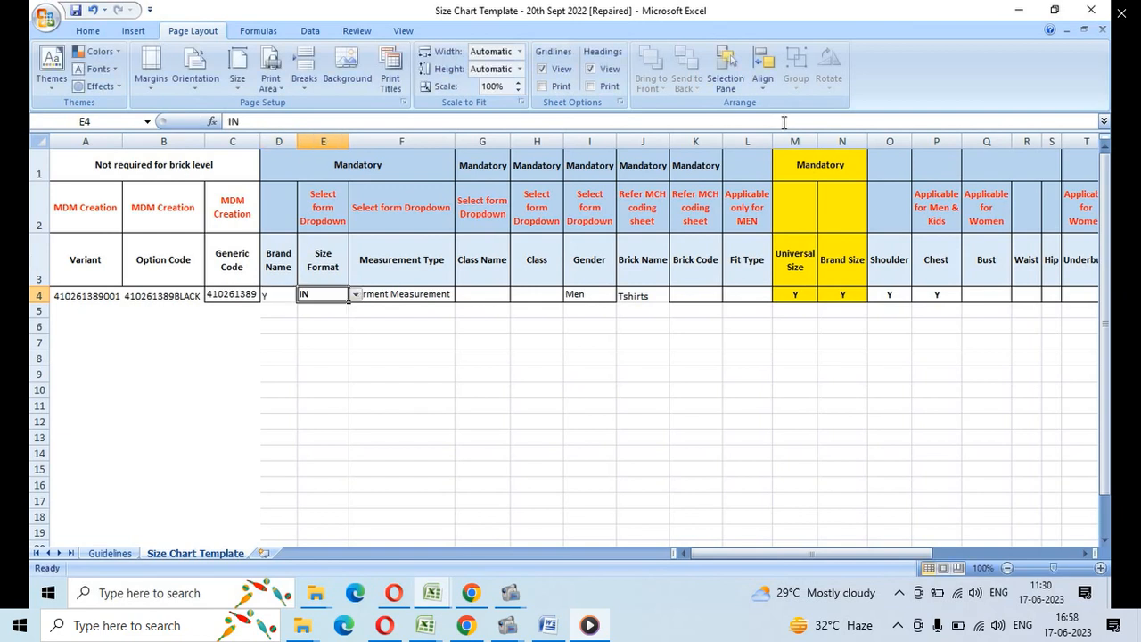
pyautogui.press('Tab')
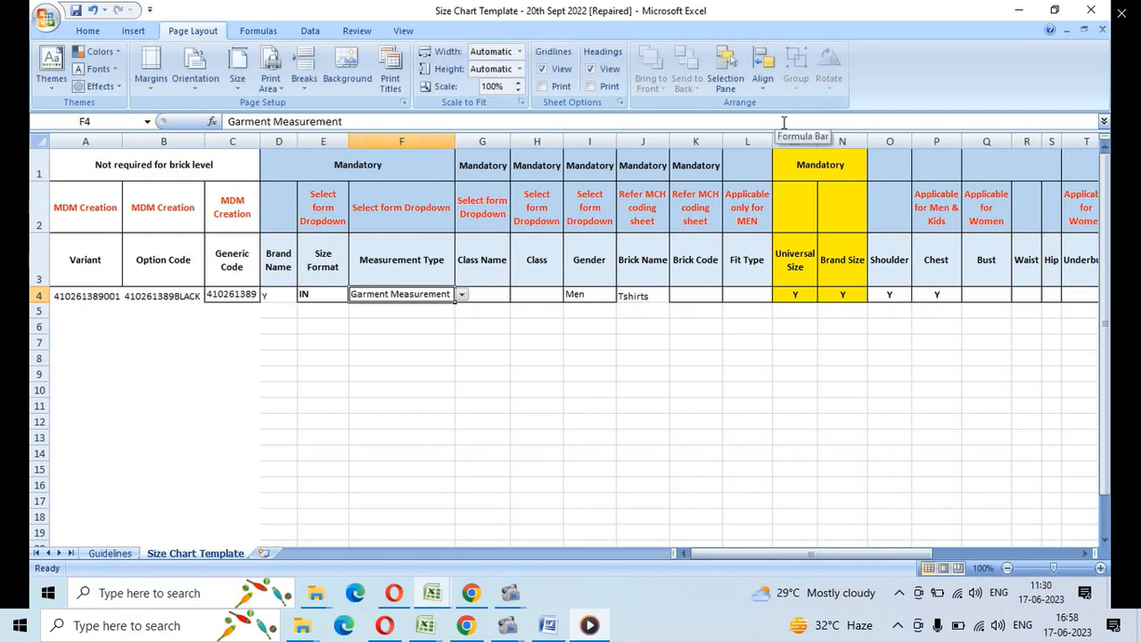
pyautogui.press('Tab')
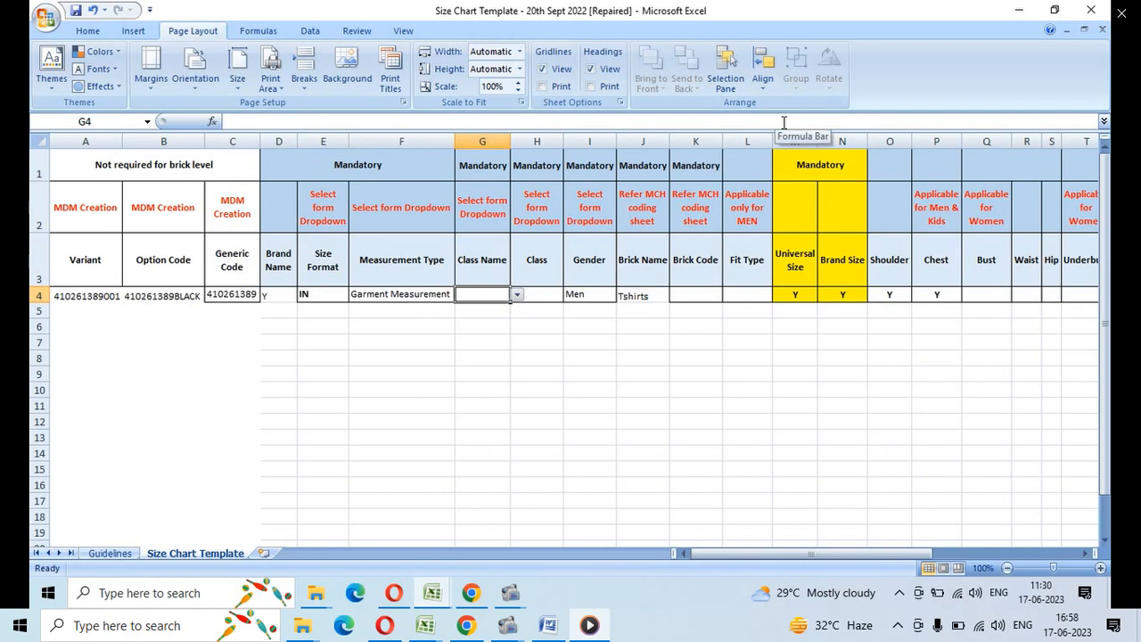
# Step: Set the sample row's Class Name to Western Wear from its list of allowed values
pyautogui.press('Down')
pyautogui.press('Up')
pyautogui.hotkey('alt', 'Down')
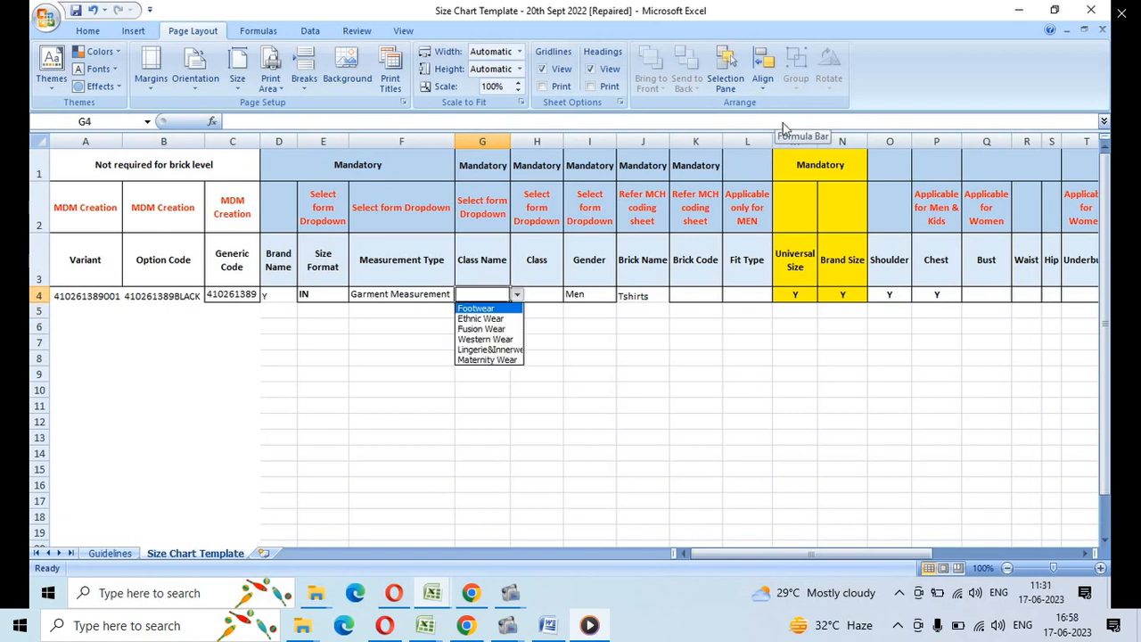
pyautogui.press('Down')
pyautogui.press('Down')
pyautogui.press('Down')
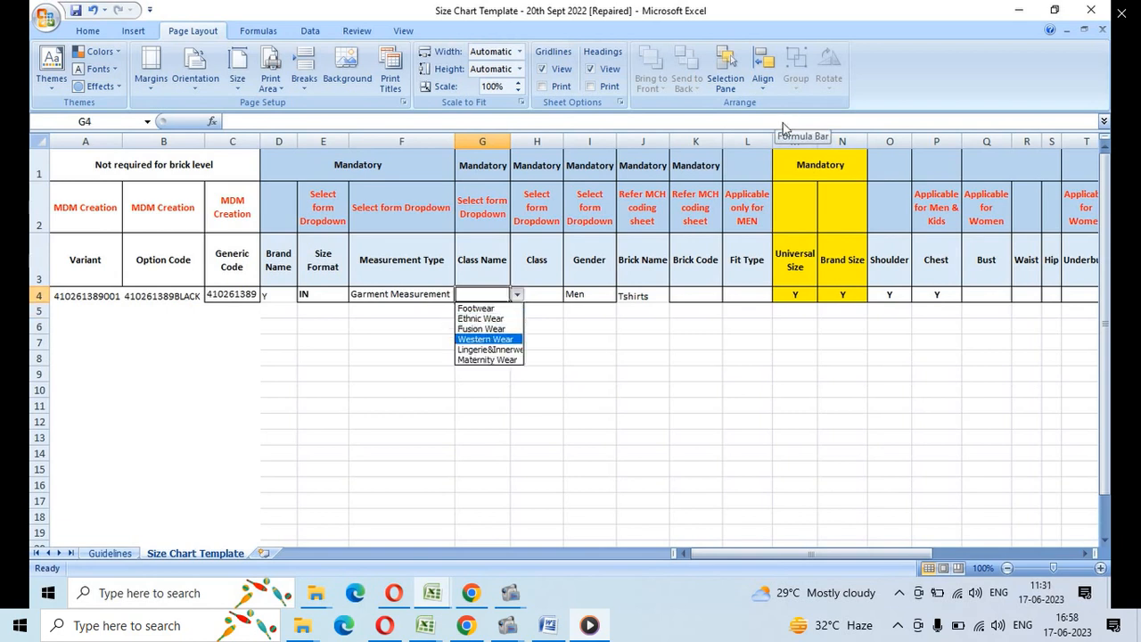
pyautogui.press('Return')
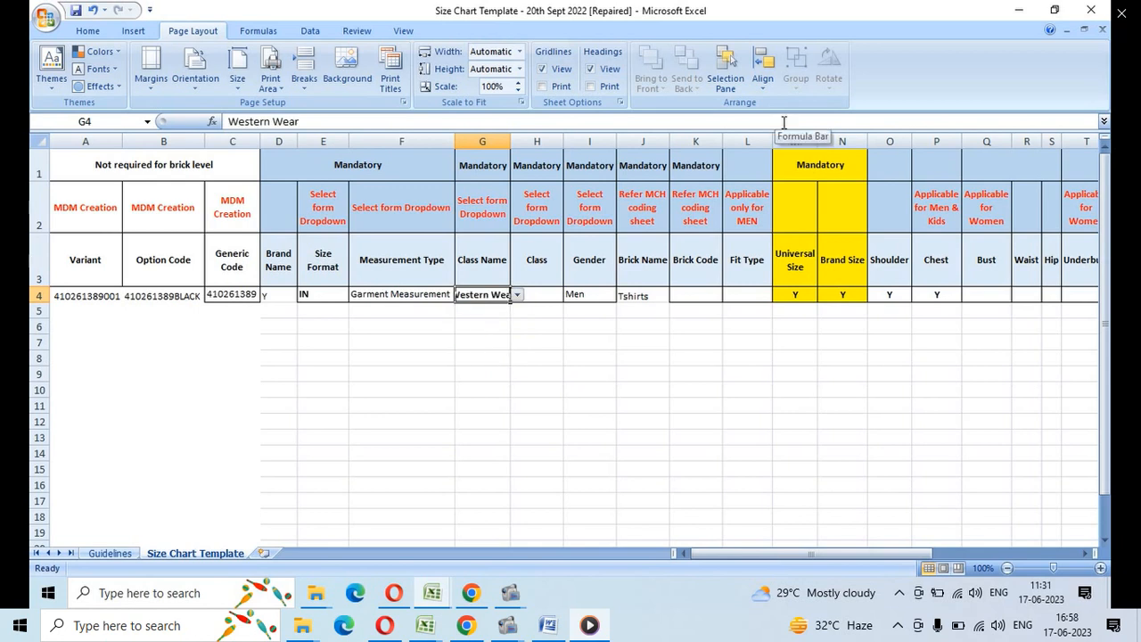
# Step: Set the sample row's Class to Topwear
pyautogui.press('Right')
pyautogui.press('Right')
pyautogui.press('Left')
pyautogui.hotkey('alt', 'Down')
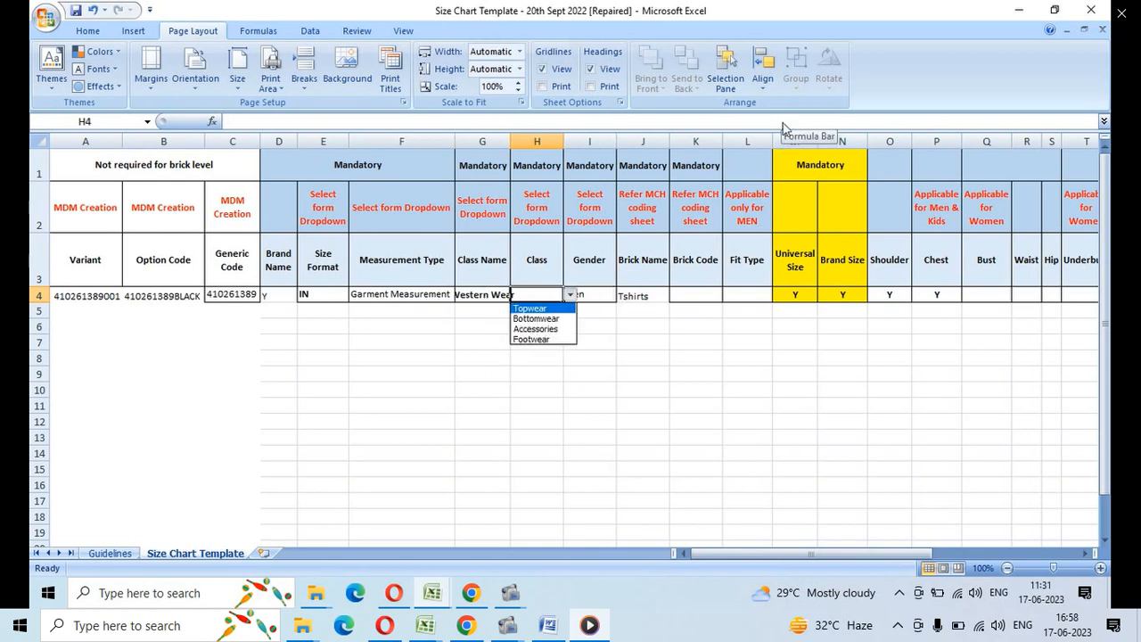
pyautogui.press('Return')
pyautogui.press('Right')
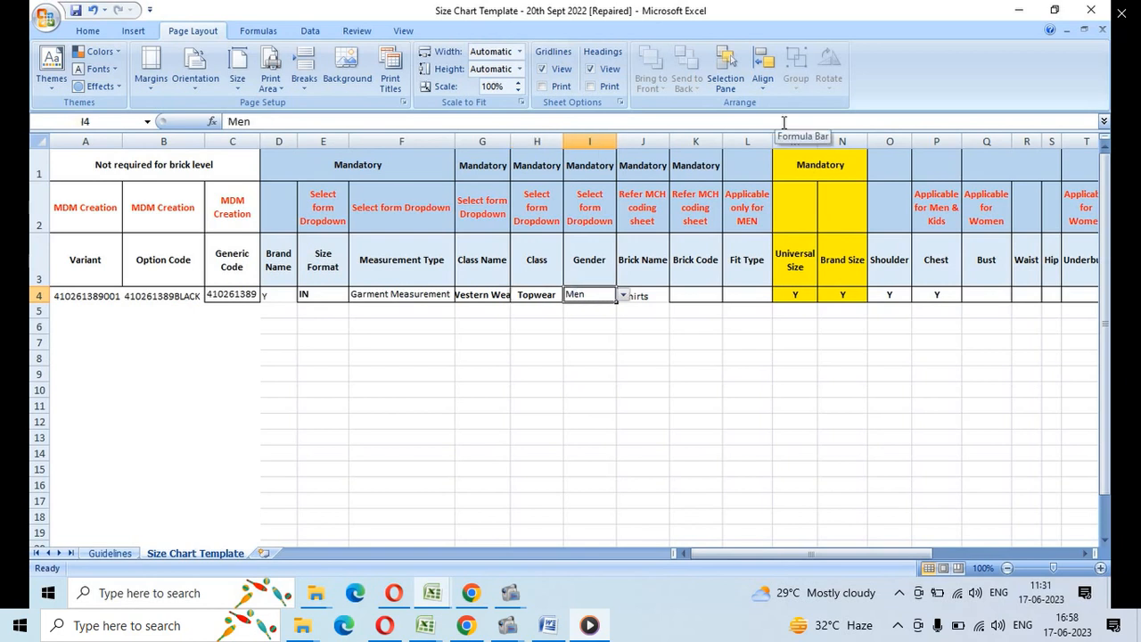
# Step: Copy the men's shirts brick code 830216013 from the Universal Sizing workbook into the template's Brick Code cell in the sample row
pyautogui.press('Right')
pyautogui.press('Right')
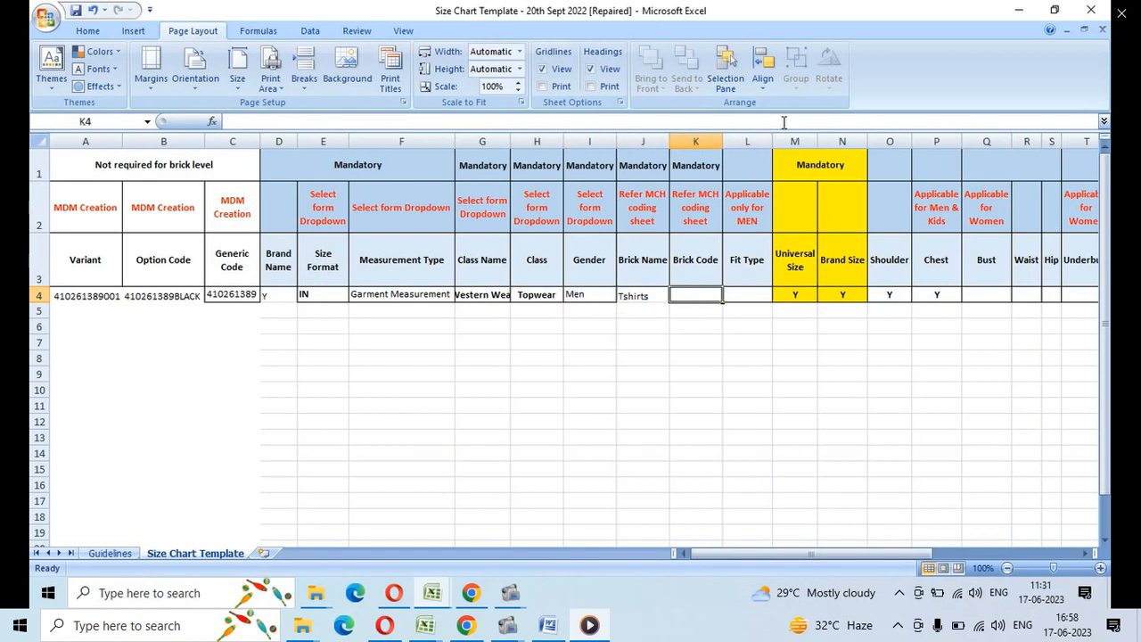
pyautogui.hotkey('alt', 'Tab')
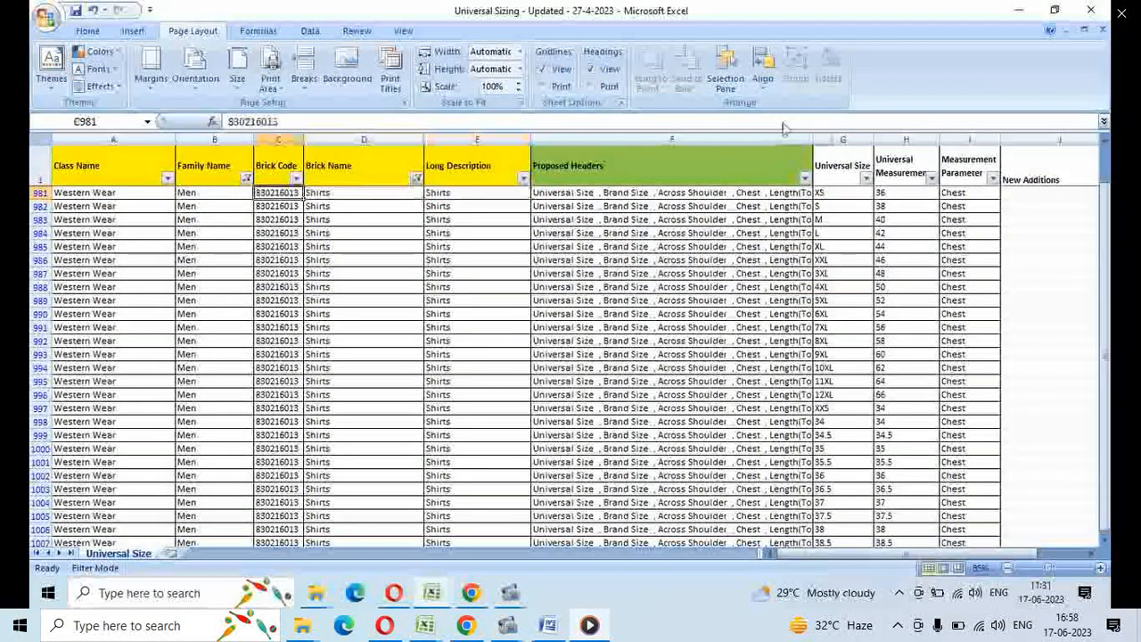
pyautogui.press('Right')
pyautogui.press('Left')
pyautogui.press('Down')
pyautogui.hotkey('ctrl', 'c')
pyautogui.hotkey('alt', 'Tab')
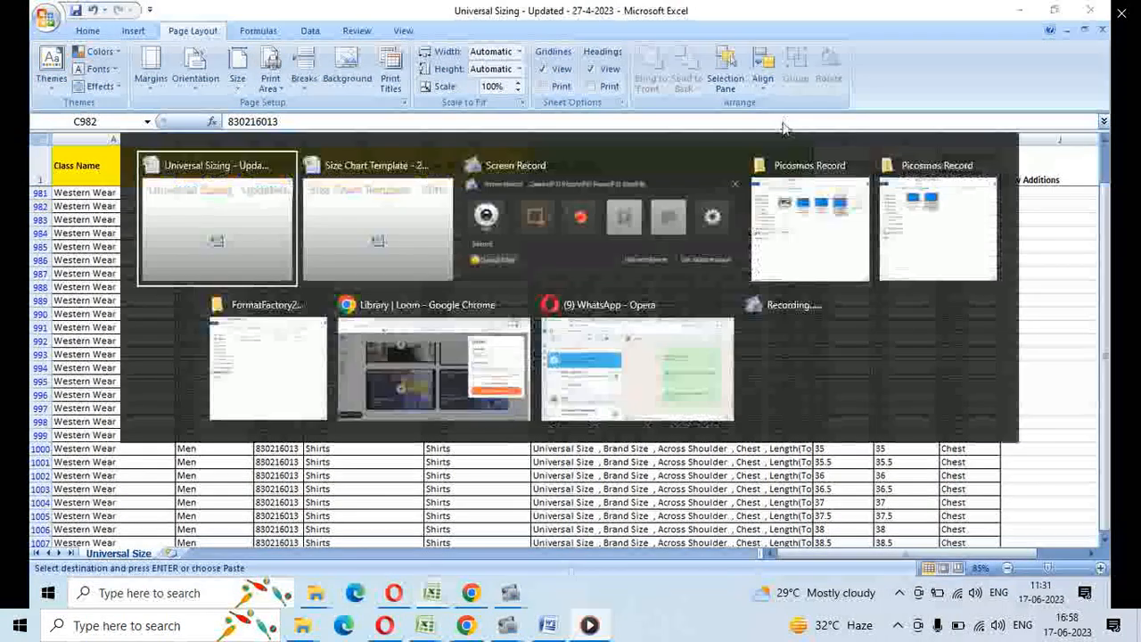
pyautogui.hotkey('alt', 'Tab')
pyautogui.hotkey('ctrl', 'v')
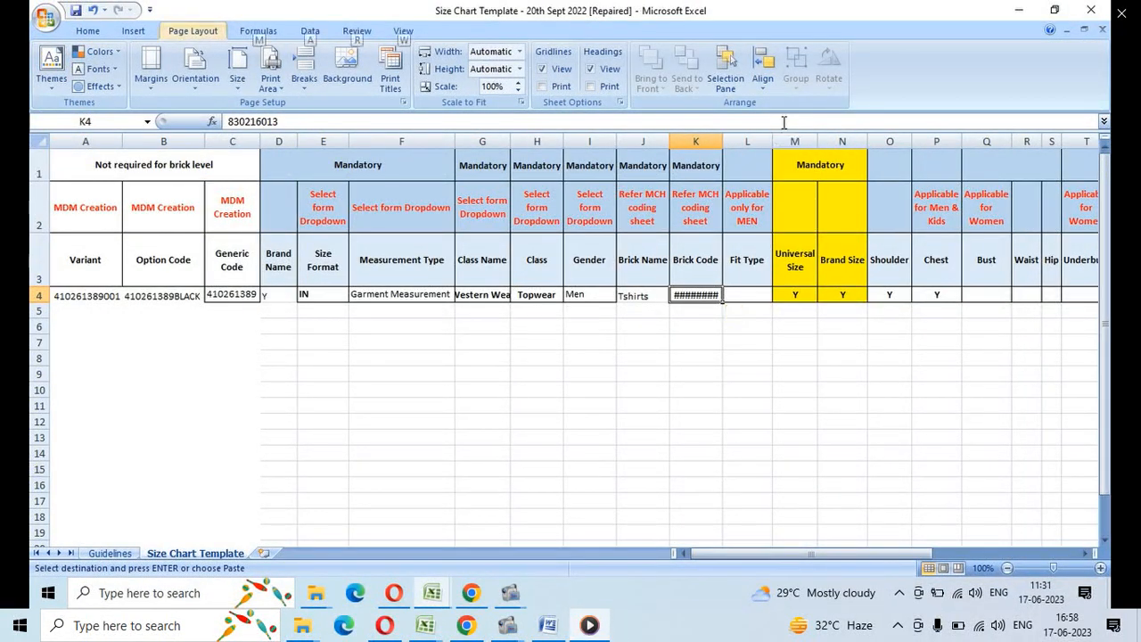
# Step: Autofit the Brick Code column's width to its content and proceed to the Fit Type cell
pyautogui.hotkey('alt', 'o')
pyautogui.press('c')
pyautogui.press('a')
pyautogui.press('Right')
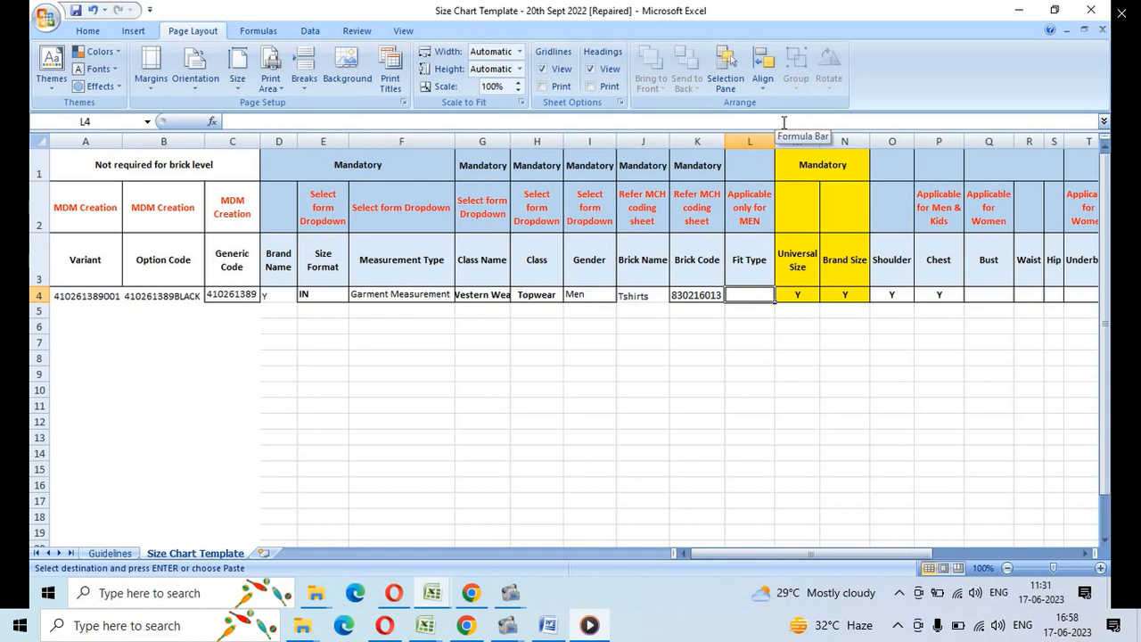
# Step: Review the sample row's entries from Universal Size through US Size and back to Brand Size
pyautogui.press('Right')
pyautogui.press('Right')
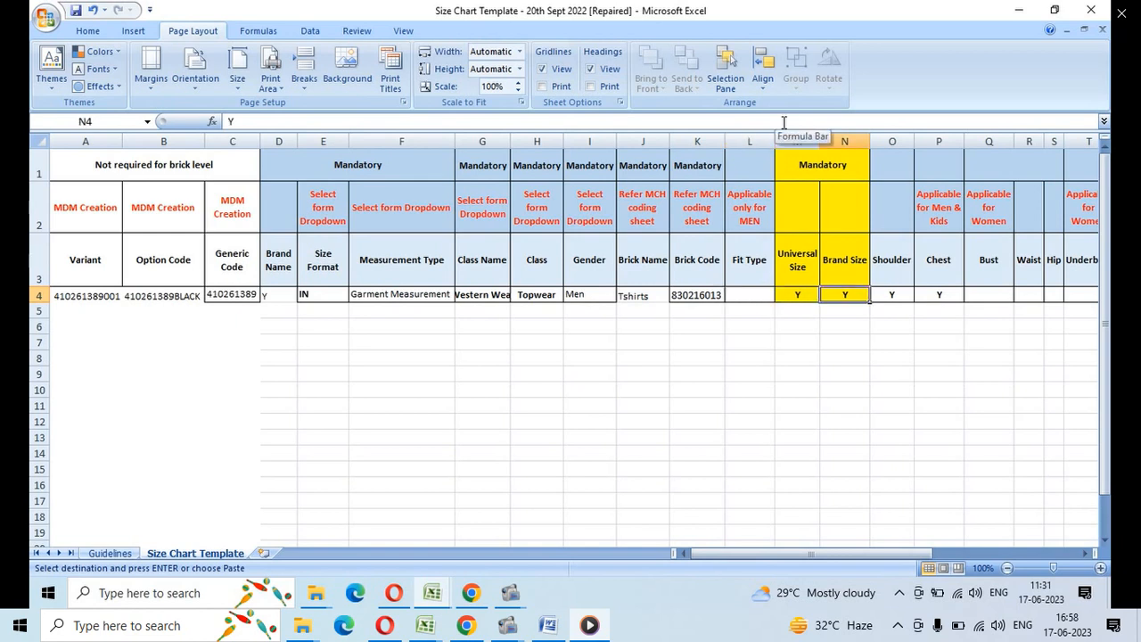
pyautogui.press('Right')
pyautogui.press('Right')
pyautogui.press('Right')
pyautogui.press('Right')
pyautogui.press('Right')
pyautogui.press('Right')
pyautogui.press('Right')
pyautogui.press('Right')
pyautogui.press('Right')
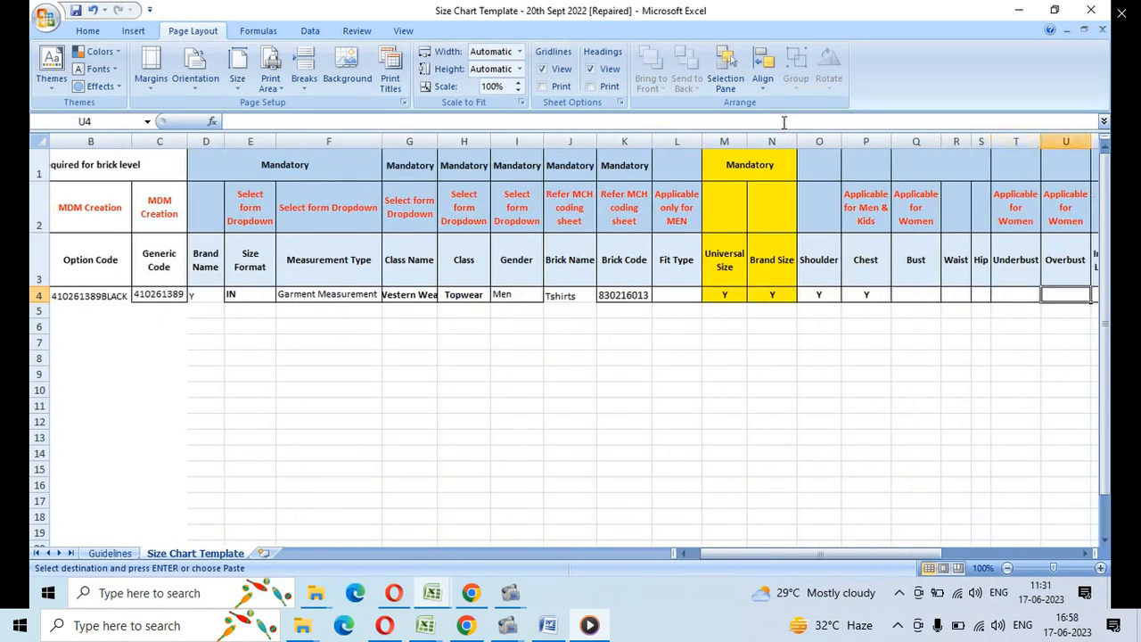
pyautogui.press('Right')
pyautogui.press('Right')
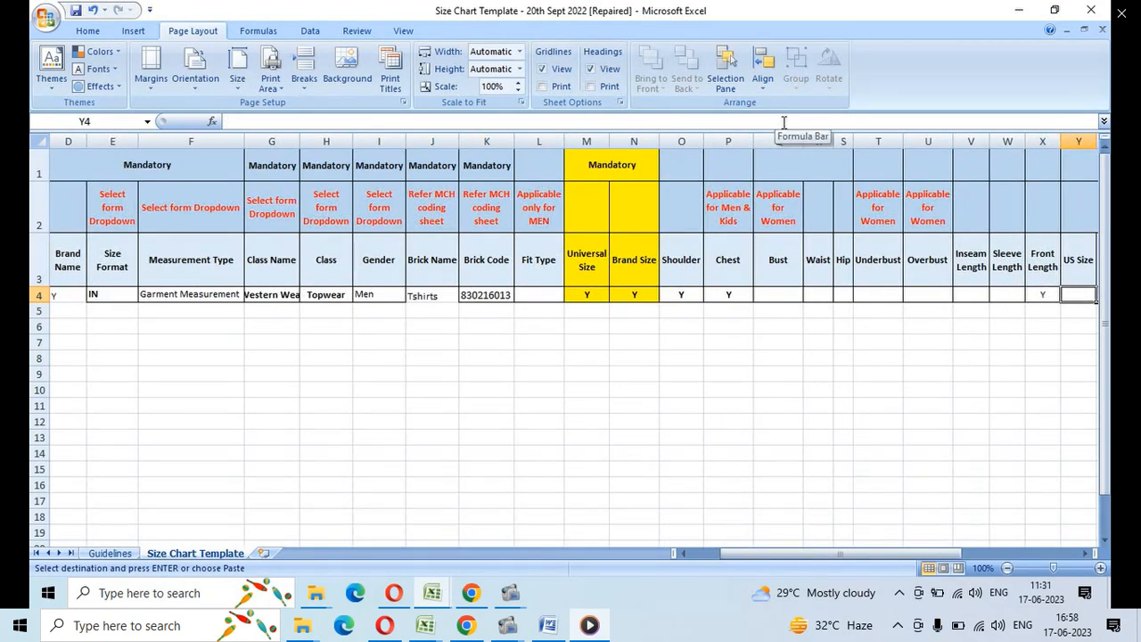
pyautogui.press('Left')
pyautogui.press('Left')
pyautogui.press('Left')
pyautogui.press('Left')
pyautogui.press('Left')
pyautogui.press('Left')
pyautogui.press('Left')
pyautogui.press('Left')
pyautogui.press('Left')
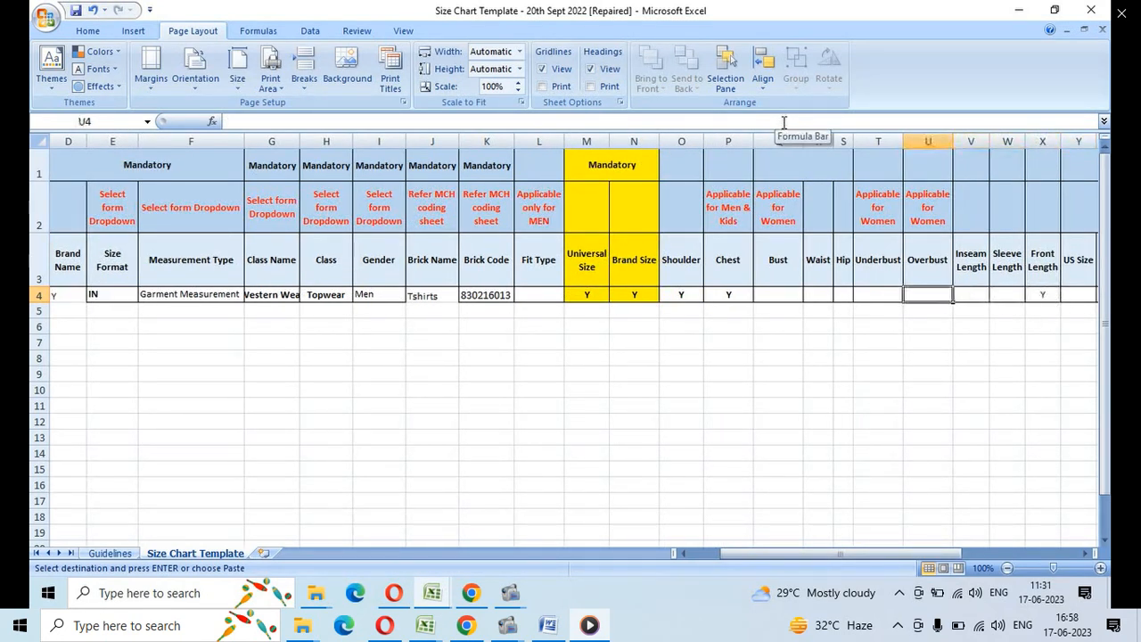
pyautogui.press('Left')
pyautogui.press('Left')
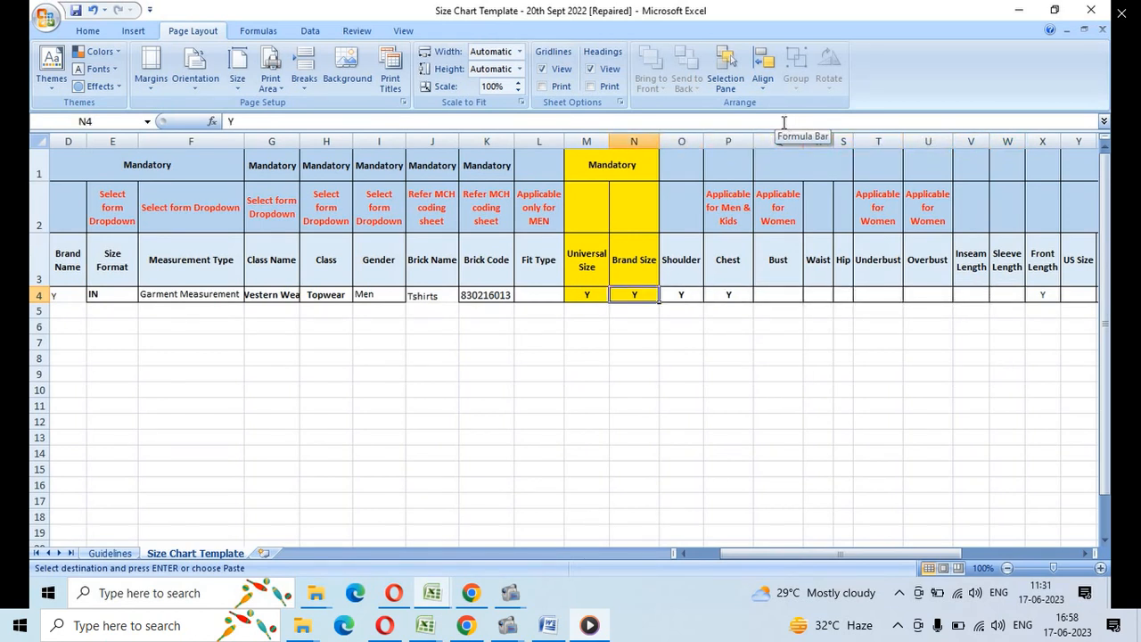
# Step: Examine the mandatory Brand Size column, from its header to its sample entry
pyautogui.press('Down')
pyautogui.press('Down')
pyautogui.press('Down')
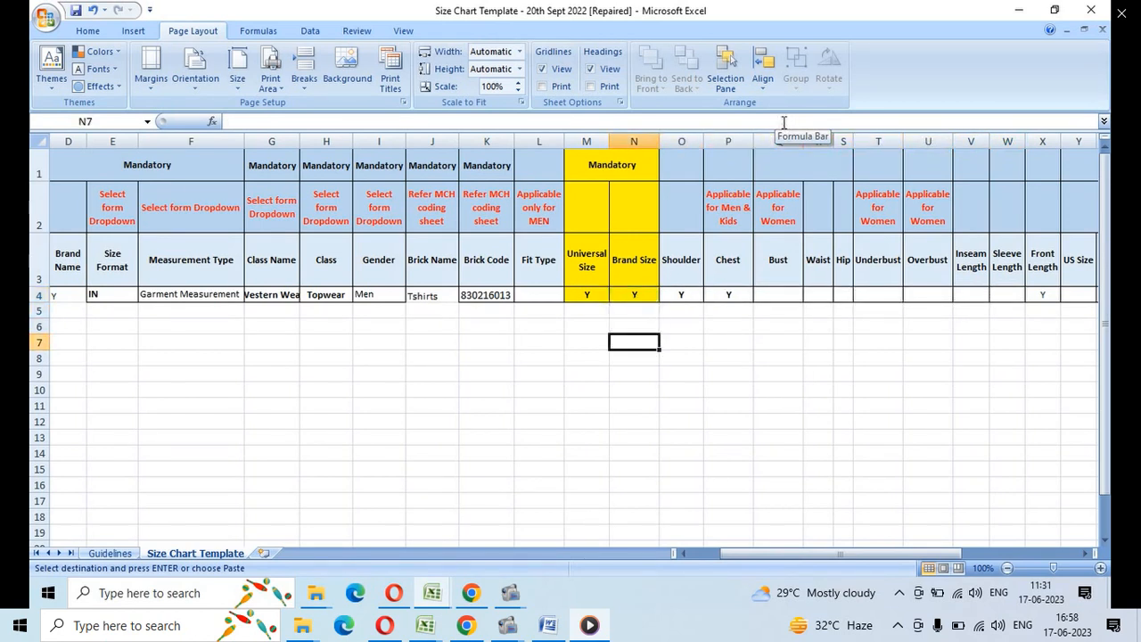
pyautogui.press('Up')
pyautogui.press('Up')
pyautogui.press('Up')
pyautogui.press('Up')
pyautogui.press('Up')
pyautogui.press('Up')
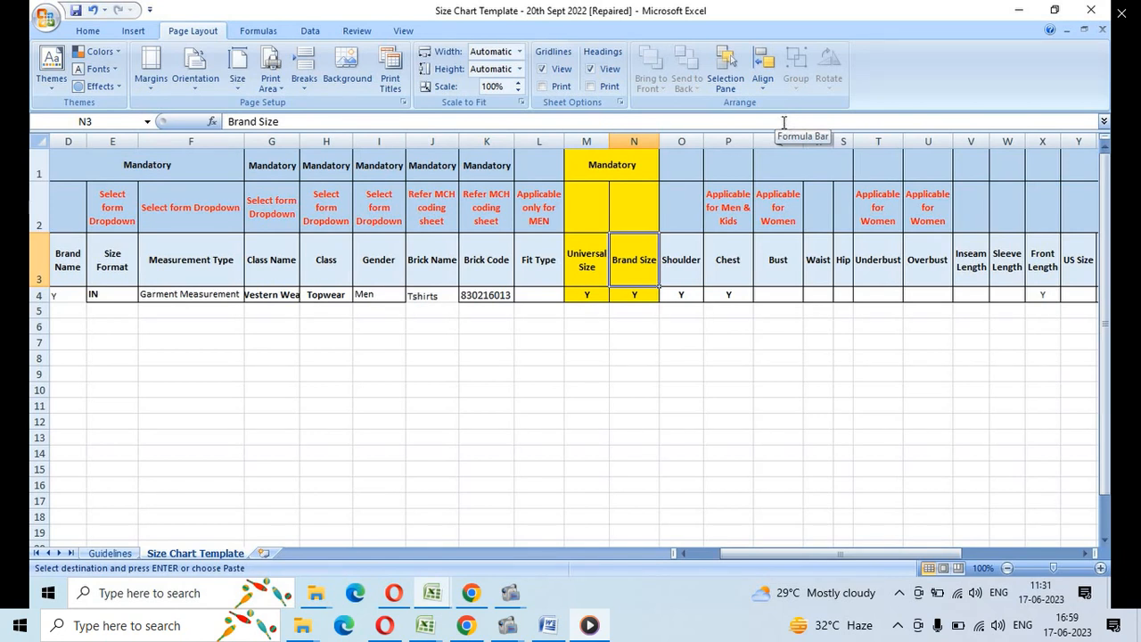
pyautogui.press('Down')
pyautogui.press('Down')
pyautogui.press('Down')
pyautogui.press('Up')
pyautogui.press('Up')
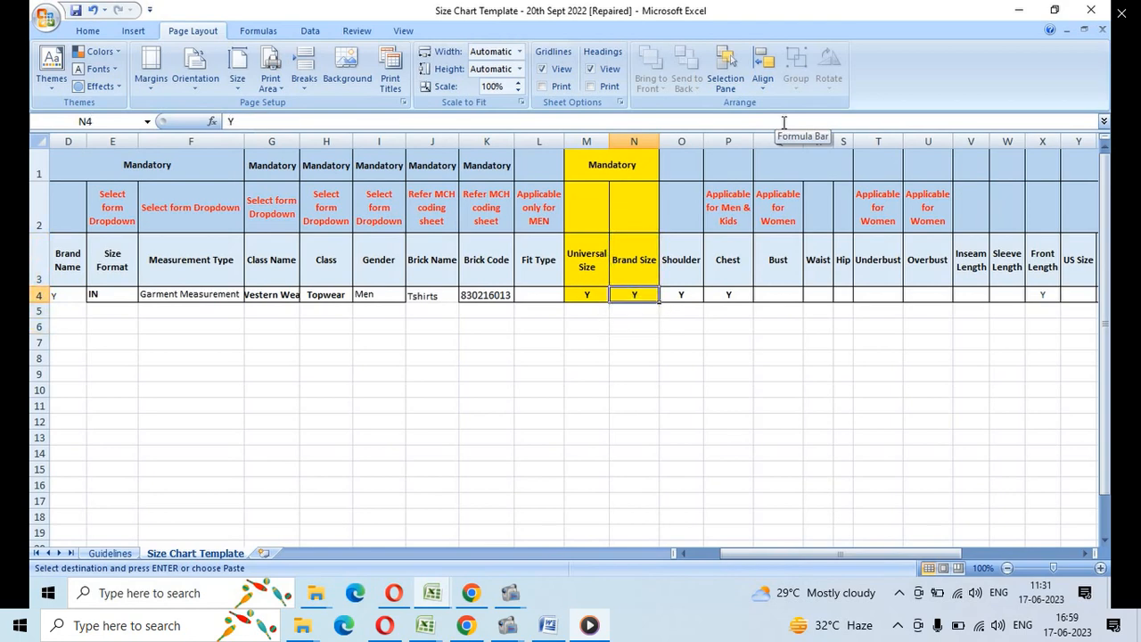
# Step: Switch to the Universal Sizing workbook and review the men's shirts columns from Family Name through Measurement Parameter
pyautogui.hotkey('alt', 'Tab')
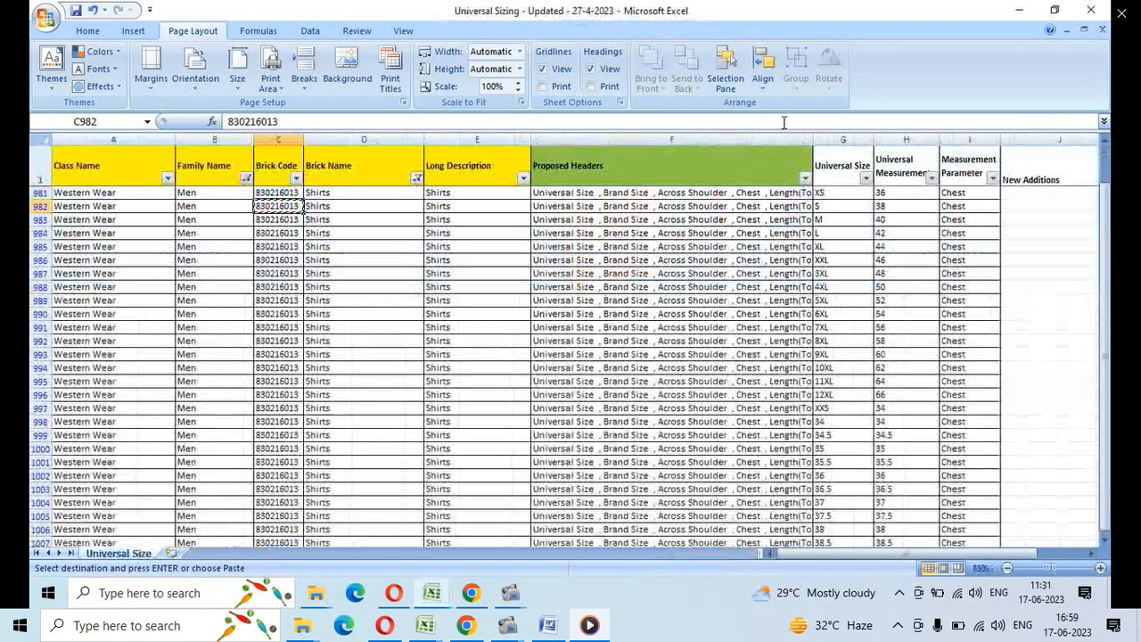
pyautogui.press('Right')
pyautogui.press('Right')
pyautogui.press('Left')
pyautogui.press('Left')
pyautogui.press('Left')
pyautogui.press('Left')
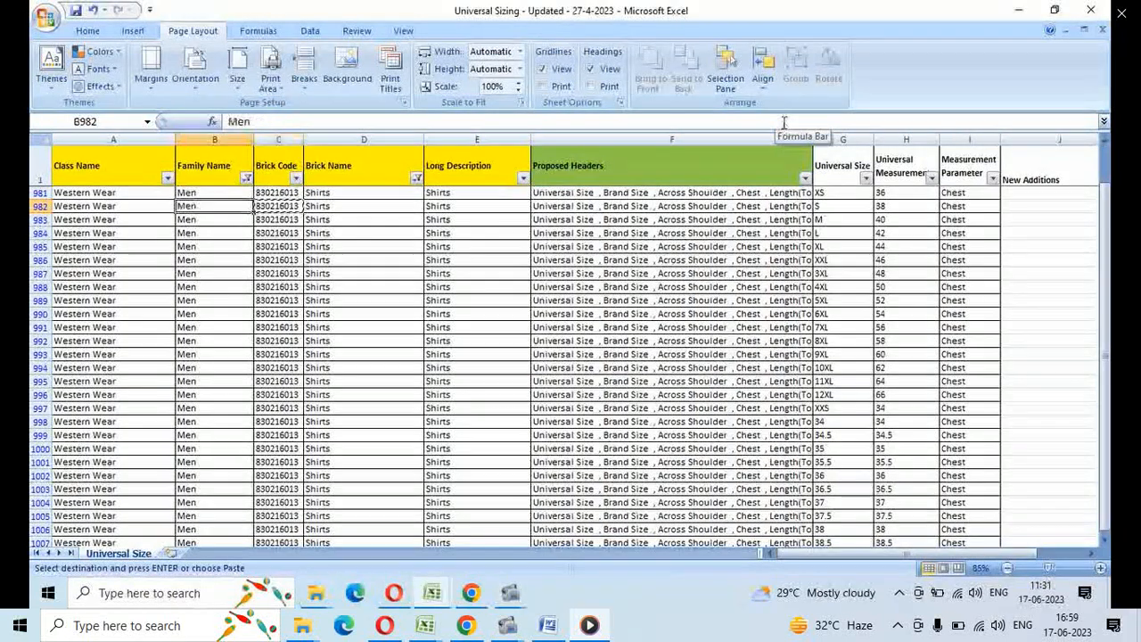
pyautogui.press('Right')
pyautogui.press('Right')
pyautogui.press('Right')
pyautogui.press('Right')
pyautogui.press('Right')
pyautogui.press('Right')
pyautogui.press('Right')
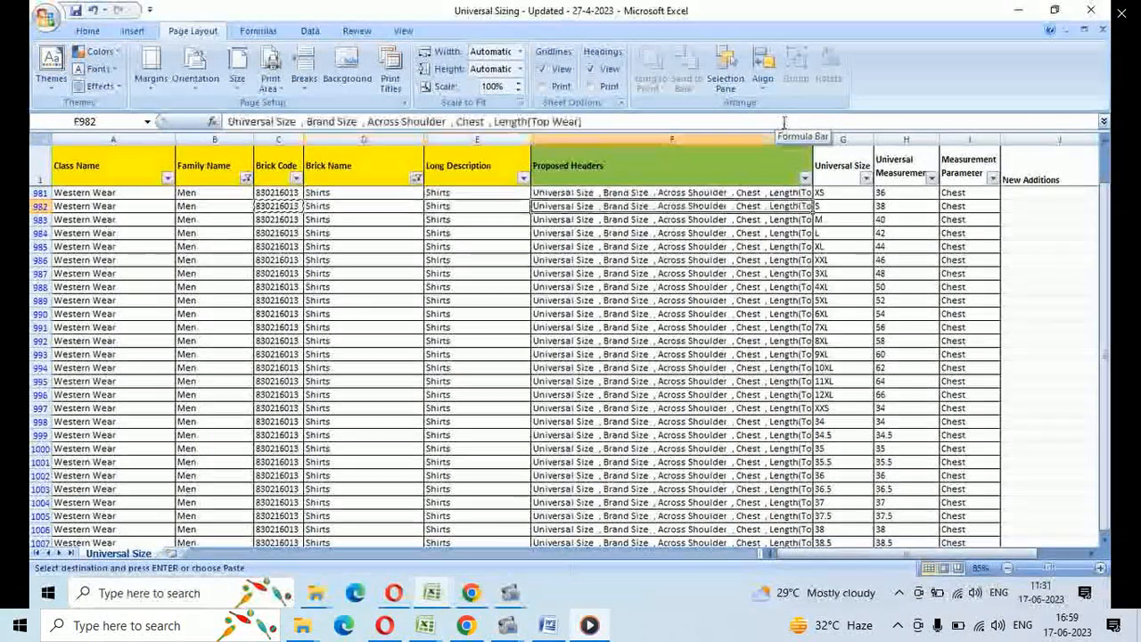
pyautogui.press('Up')
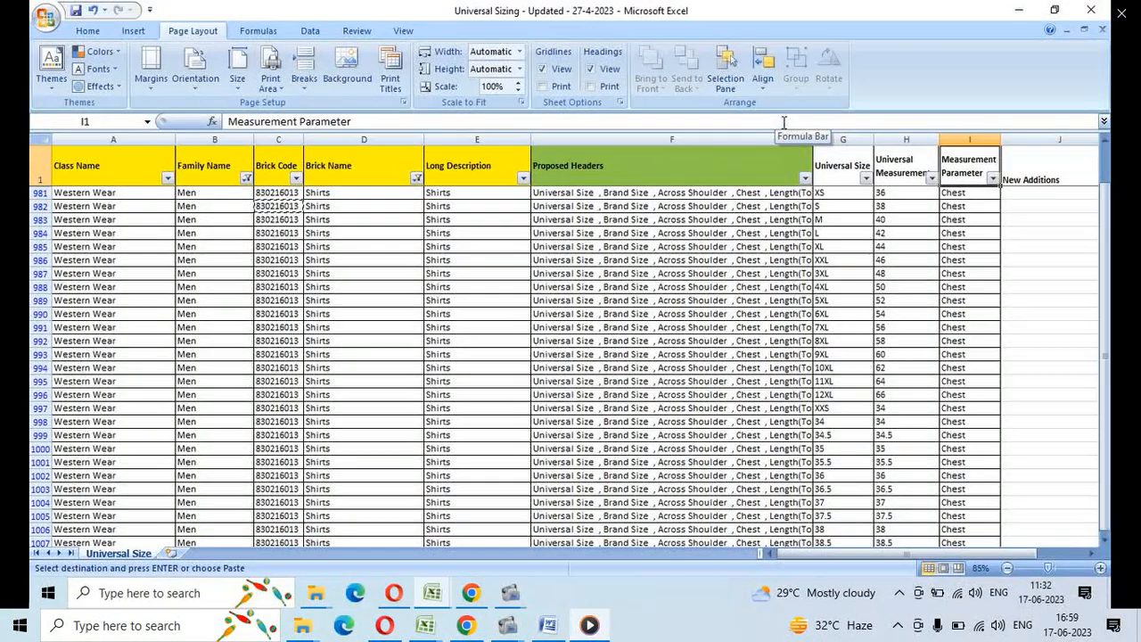
# Step: Examine how the shirts' Universal Size, Universal Measurements and Measurement Parameter values correspond in the Universal Sizing workbook
pyautogui.press('Down')
pyautogui.press('Down')
pyautogui.press('Down')
pyautogui.press('Down')
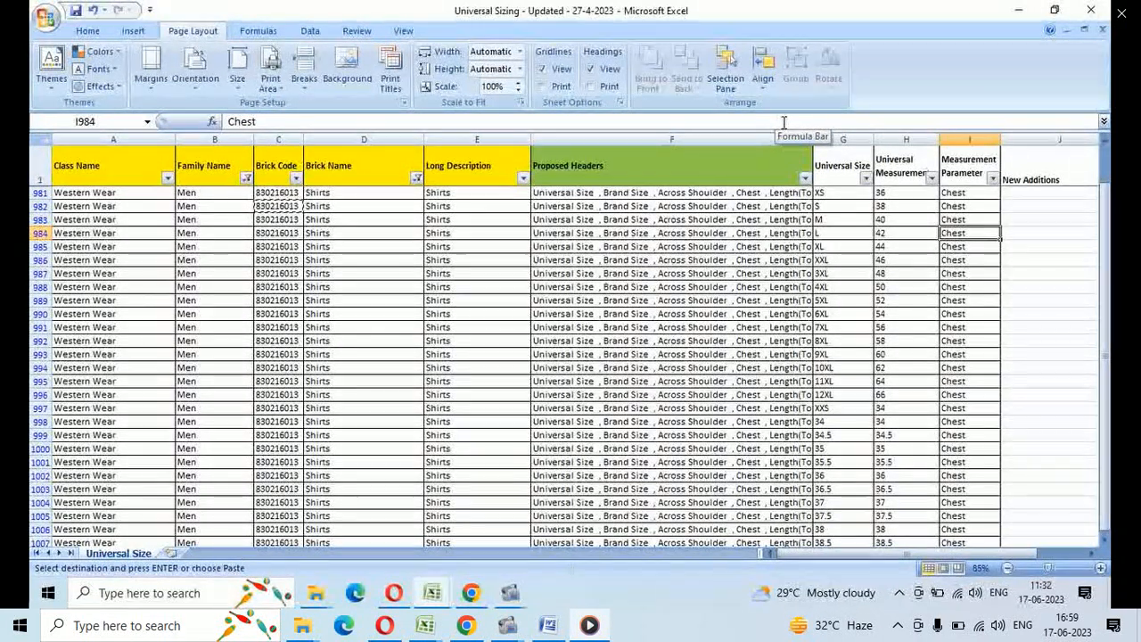
pyautogui.press('Down')
pyautogui.press('Down')
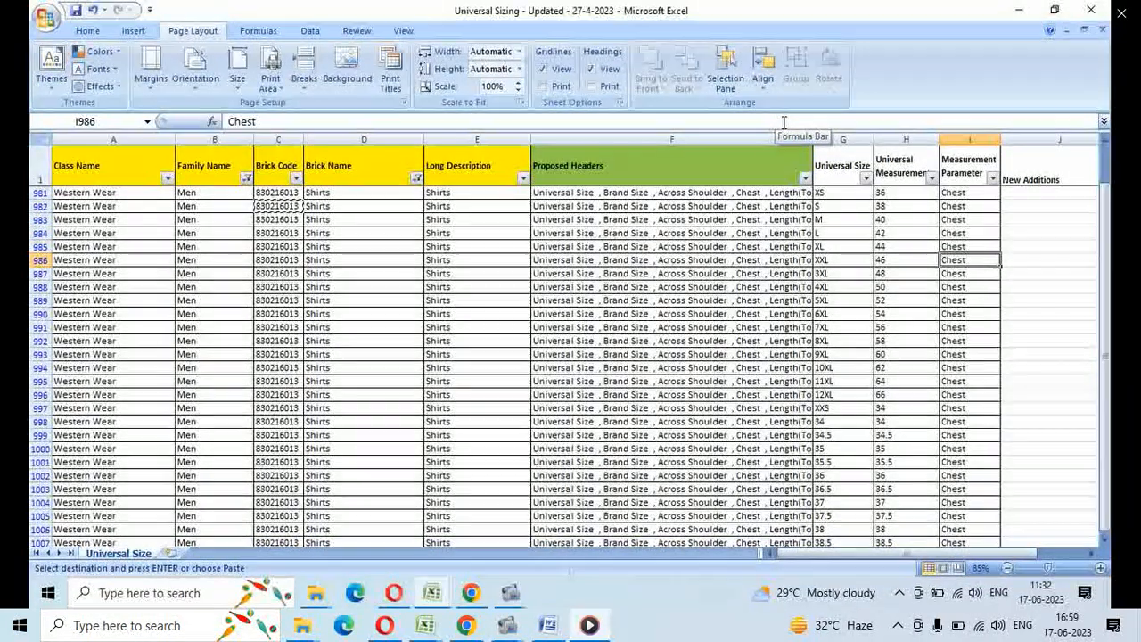
pyautogui.press('Up')
pyautogui.press('Up')
pyautogui.press('Up')
pyautogui.press('Up')
pyautogui.press('Up')
pyautogui.press('Left')
pyautogui.press('Left')
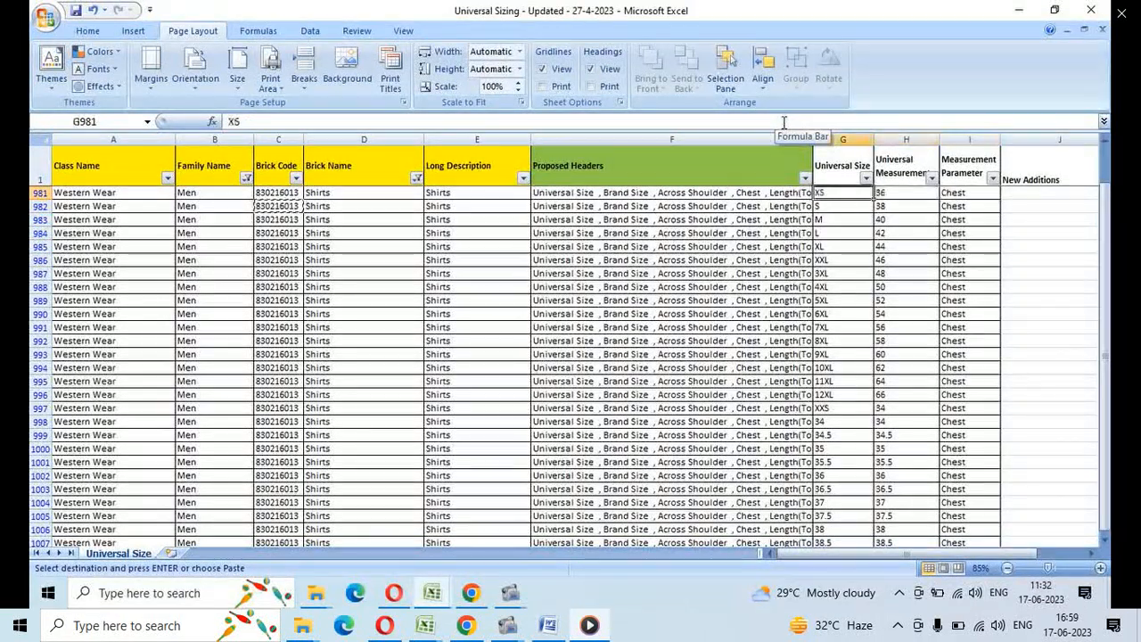
pyautogui.press('Right')
pyautogui.press('Right')
pyautogui.press('Left')
pyautogui.press('Right')
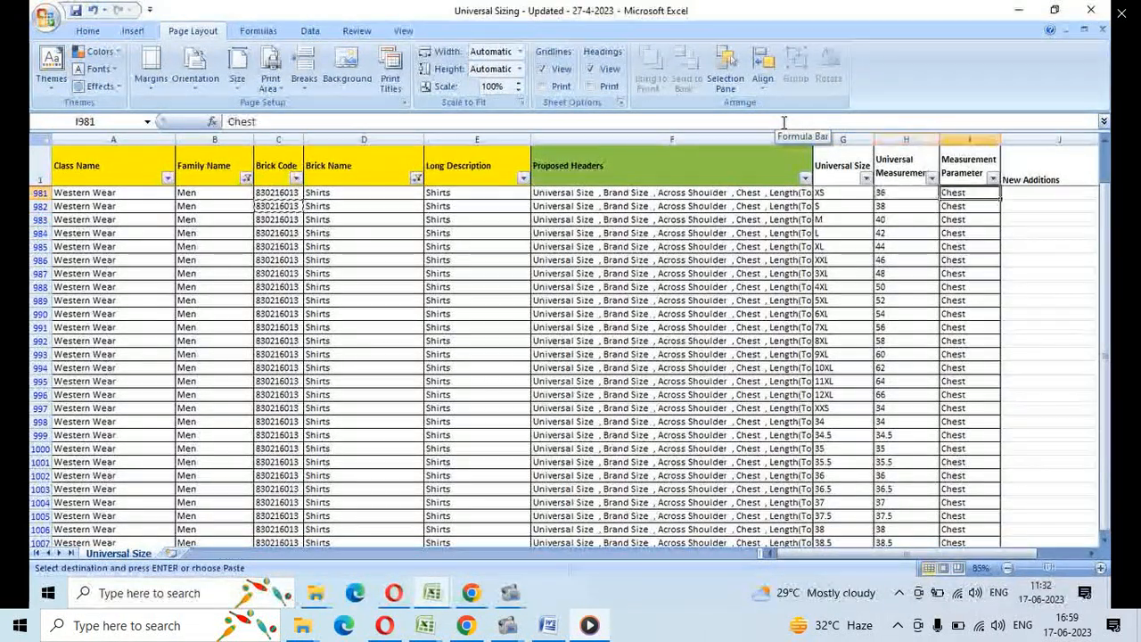
pyautogui.press('Left')
# Step: Return to the Size Chart Template and set the sample row's Chest to 36
pyautogui.hotkey('alt', 'Tab')
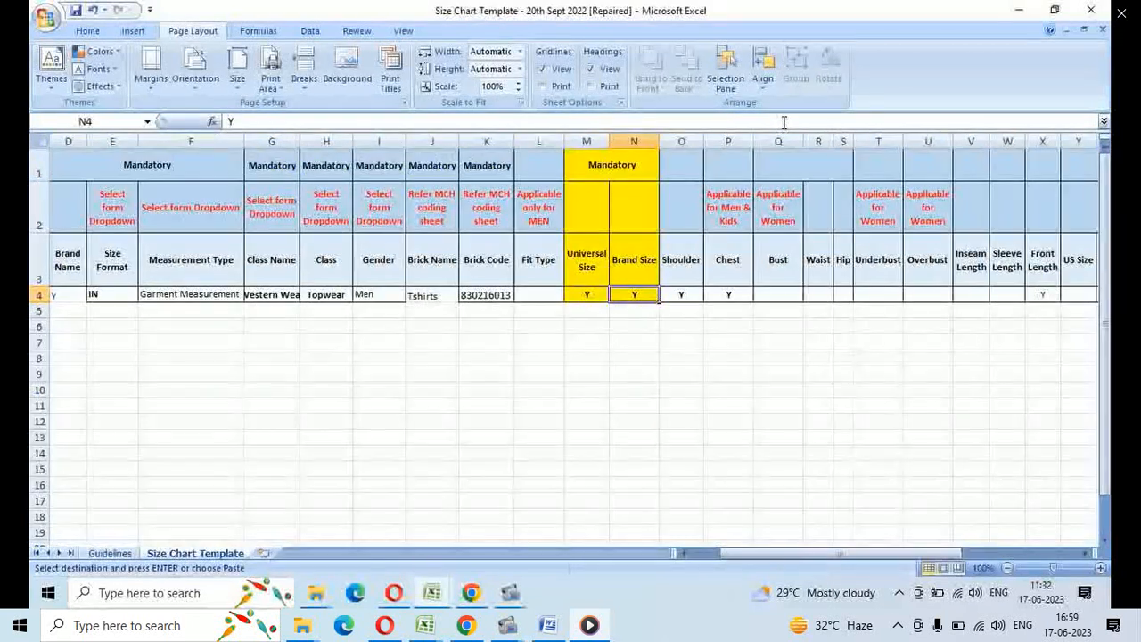
pyautogui.press('Right')
pyautogui.press('Right')
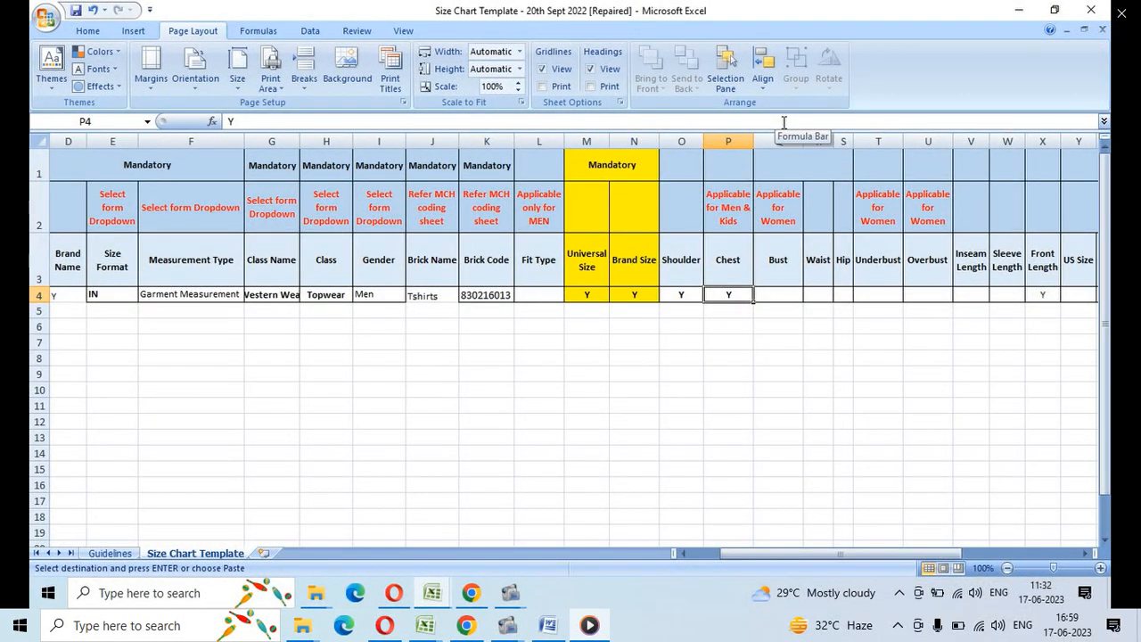
pyautogui.write('36')
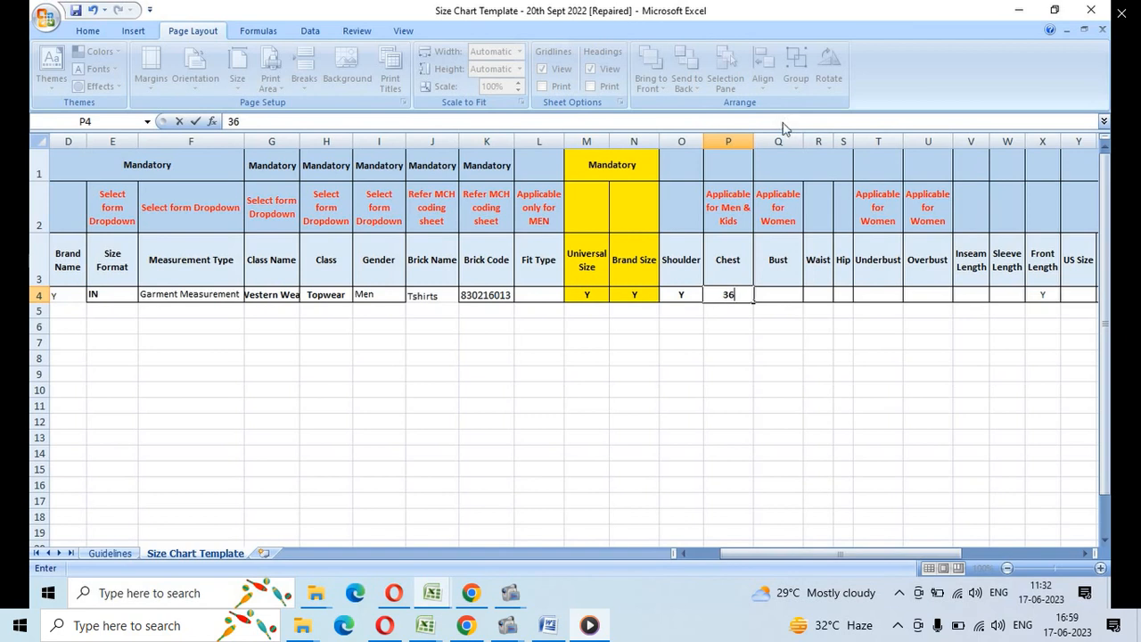
pyautogui.press('Right')
# Step: Replace the sample row's Brand Size with S
pyautogui.press('Left')
pyautogui.press('Left')
pyautogui.press('Left')
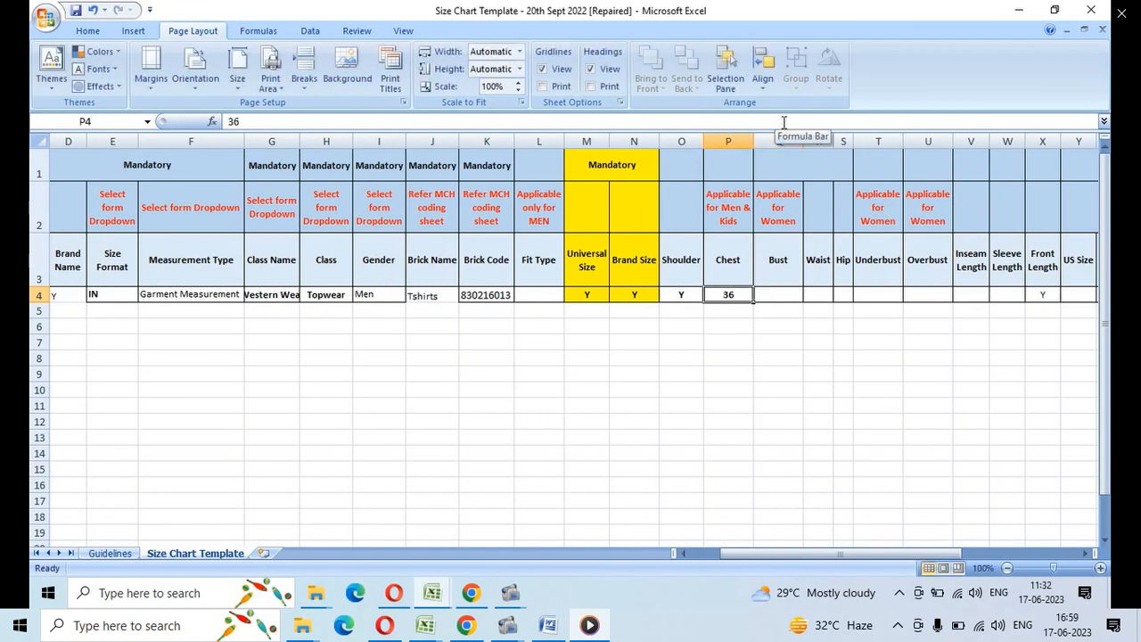
pyautogui.write('s')
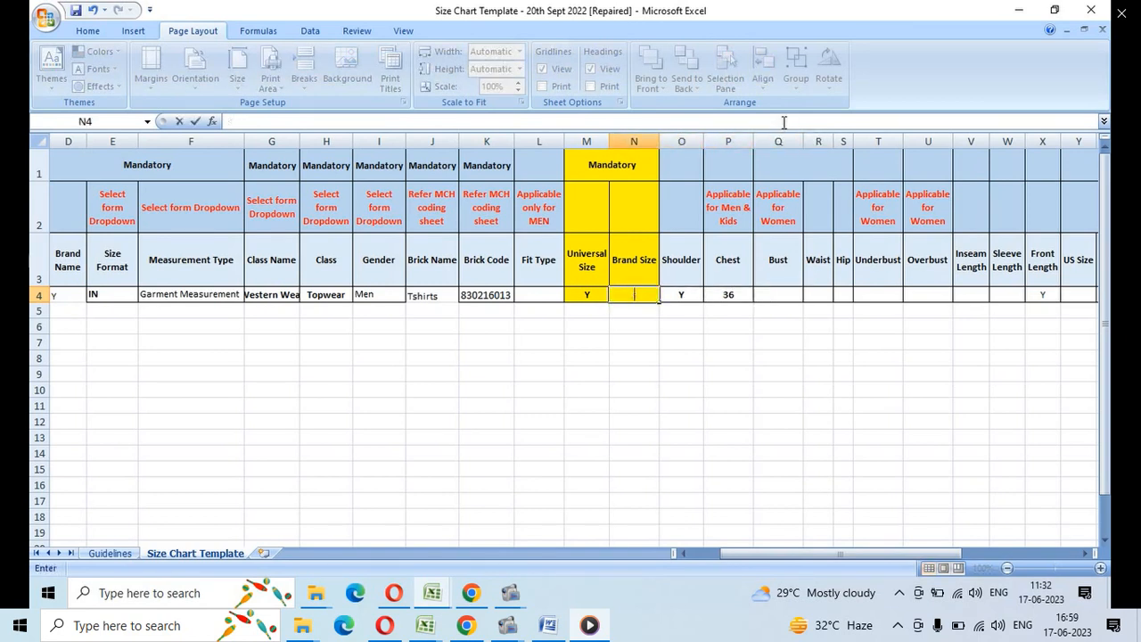
pyautogui.press('Right')
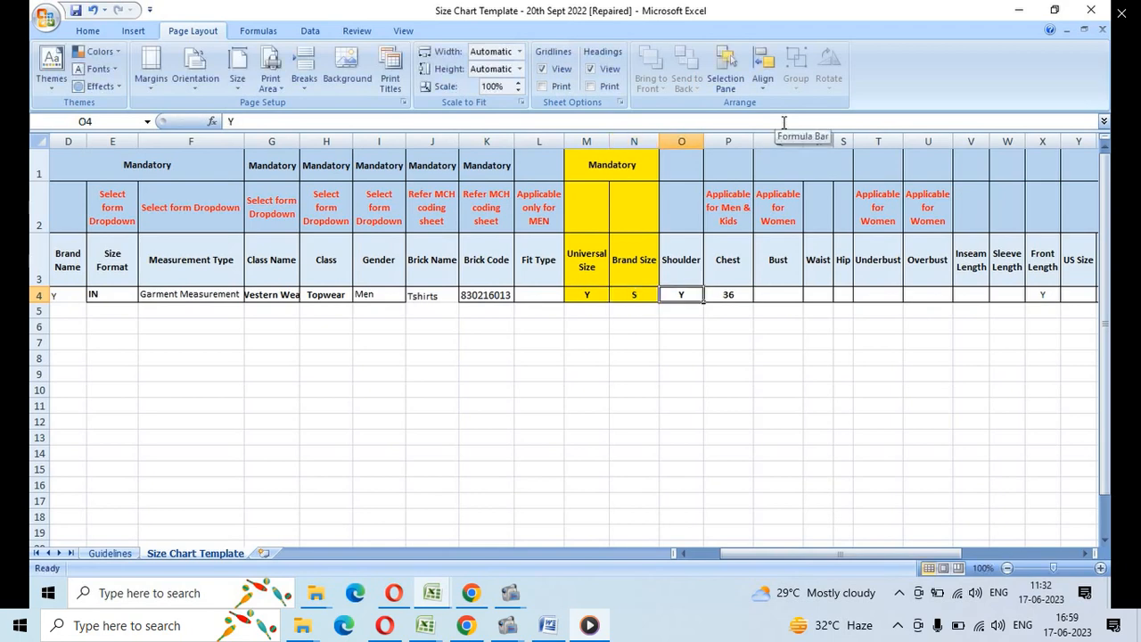
# Step: Switch to the Universal Sizing workbook and filter the men's shirts to rows with a Universal Measurements value of 36
pyautogui.hotkey('alt', 'Tab')
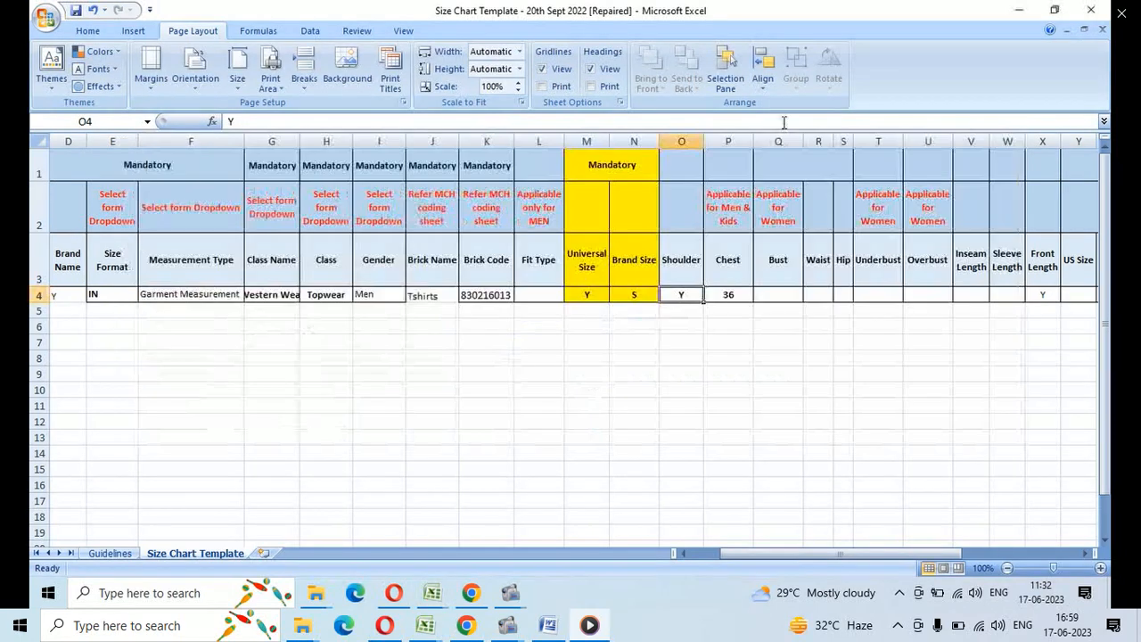
pyautogui.press('Up')
pyautogui.press('Right')
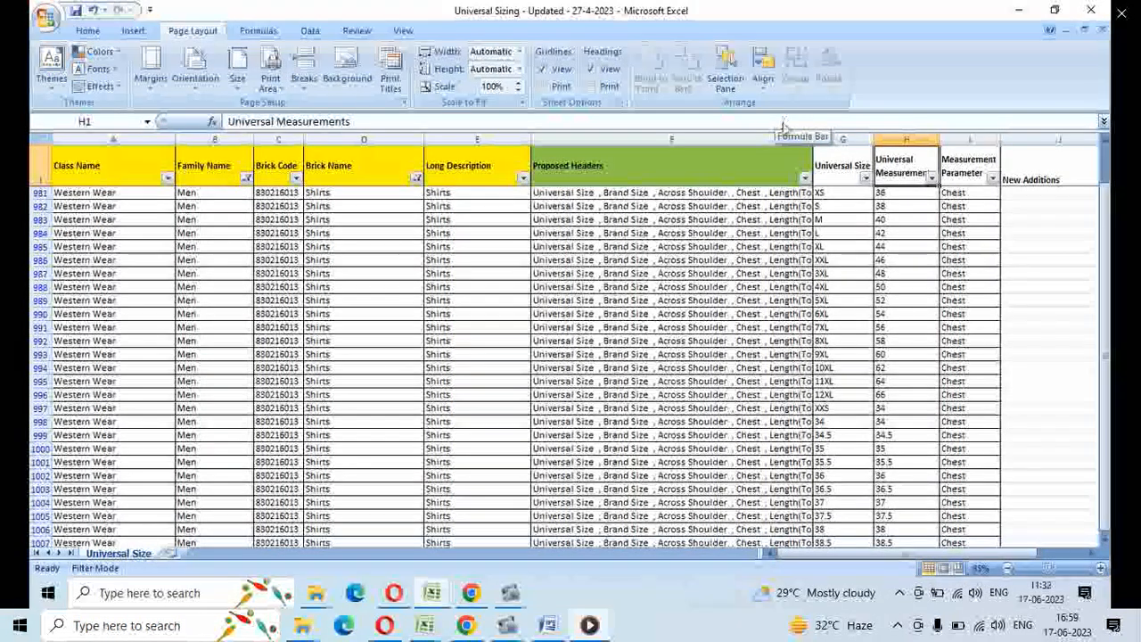
pyautogui.hotkey('alt', 'Down')
pyautogui.press('Down')
pyautogui.press('Down')
pyautogui.press('Down')
pyautogui.press('Down')
pyautogui.press('Down')
pyautogui.press('Down')
pyautogui.press('Down')
pyautogui.press('Up')
pyautogui.press('space')
pyautogui.press('Down')
pyautogui.press('Down')
pyautogui.press('Down')
pyautogui.press('Down')
pyautogui.press('Down')
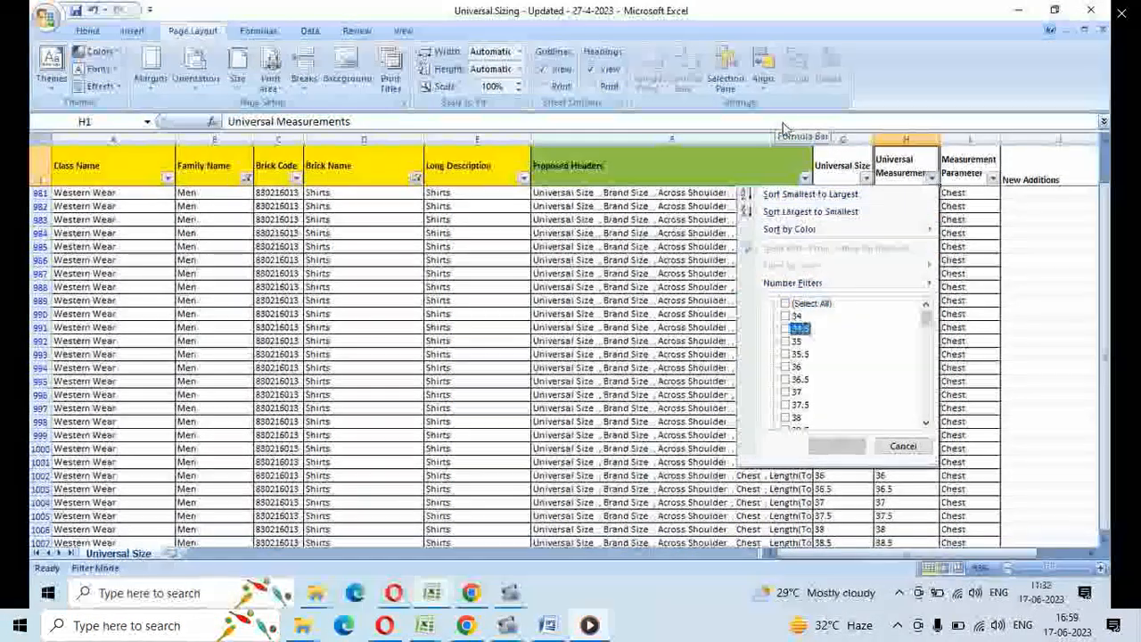
pyautogui.press('space')
pyautogui.press('Return')
# Step: Copy the XS universal size, try pasting it into the Size Chart Template sample row's Universal Size, and undo the paste
pyautogui.press('Down')
pyautogui.press('Left')
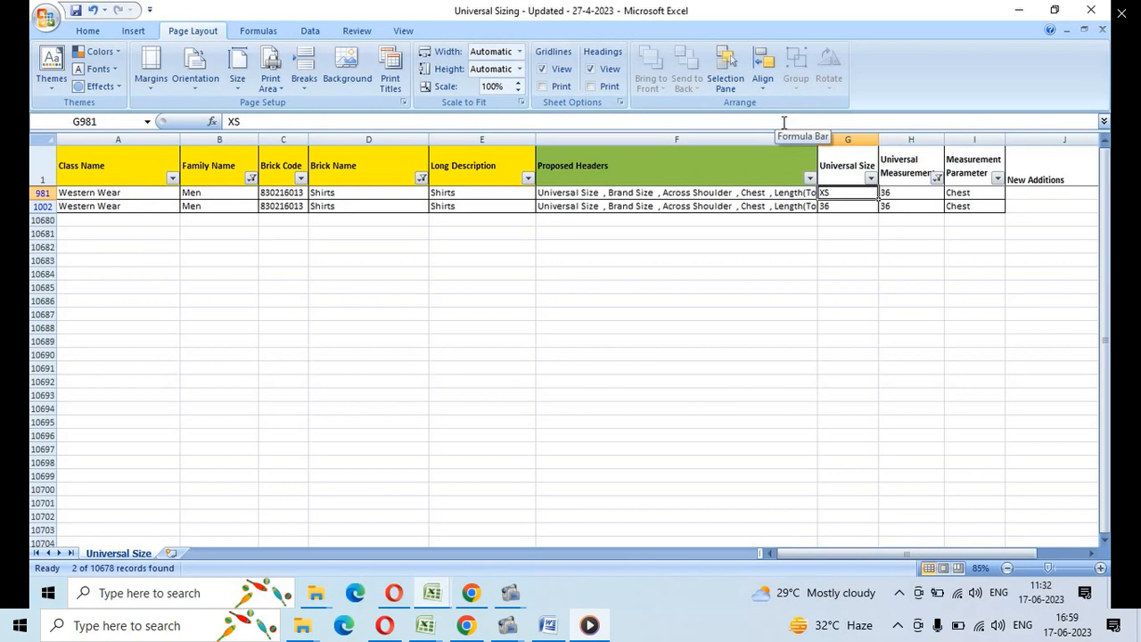
pyautogui.hotkey('shift', 'Down')
pyautogui.hotkey('ctrl', 'c')
pyautogui.hotkey('alt', 'Tab')
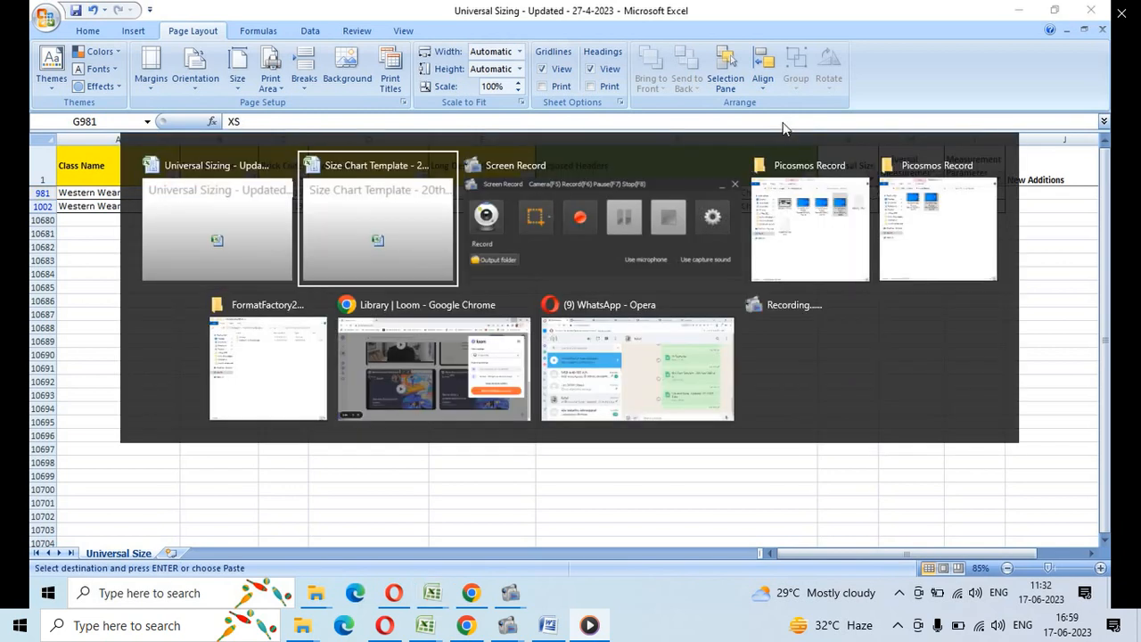
pyautogui.press('Left')
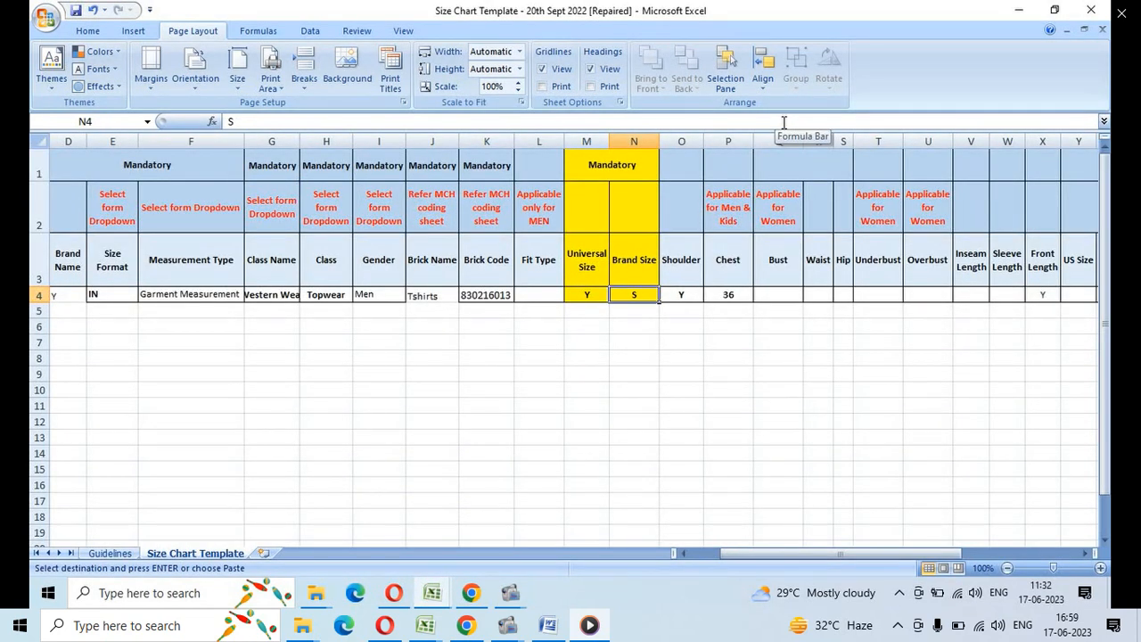
pyautogui.press('Left')
pyautogui.hotkey('ctrl', 'v')
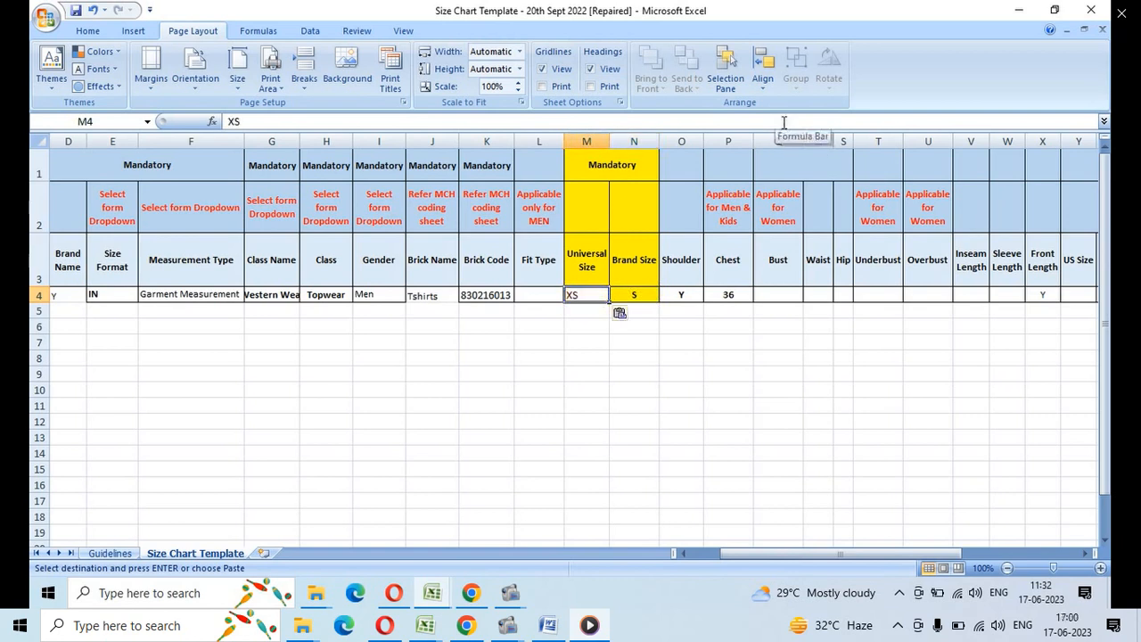
pyautogui.hotkey('ctrl', 'z')
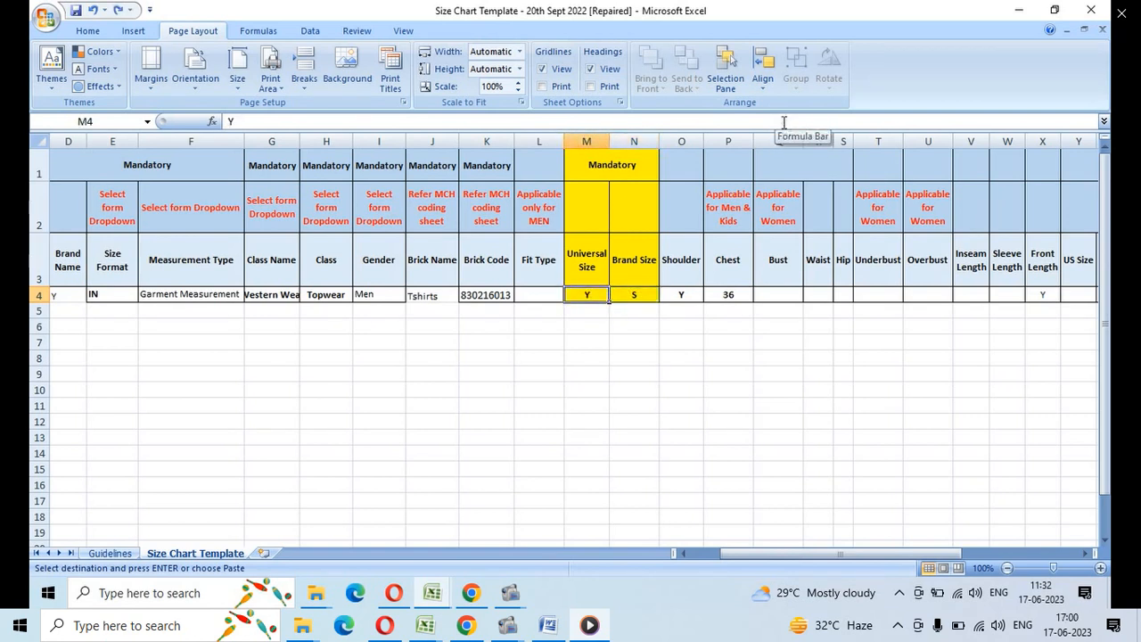
# Step: Set the sample row's Universal Size to XS
pyautogui.write('xs')
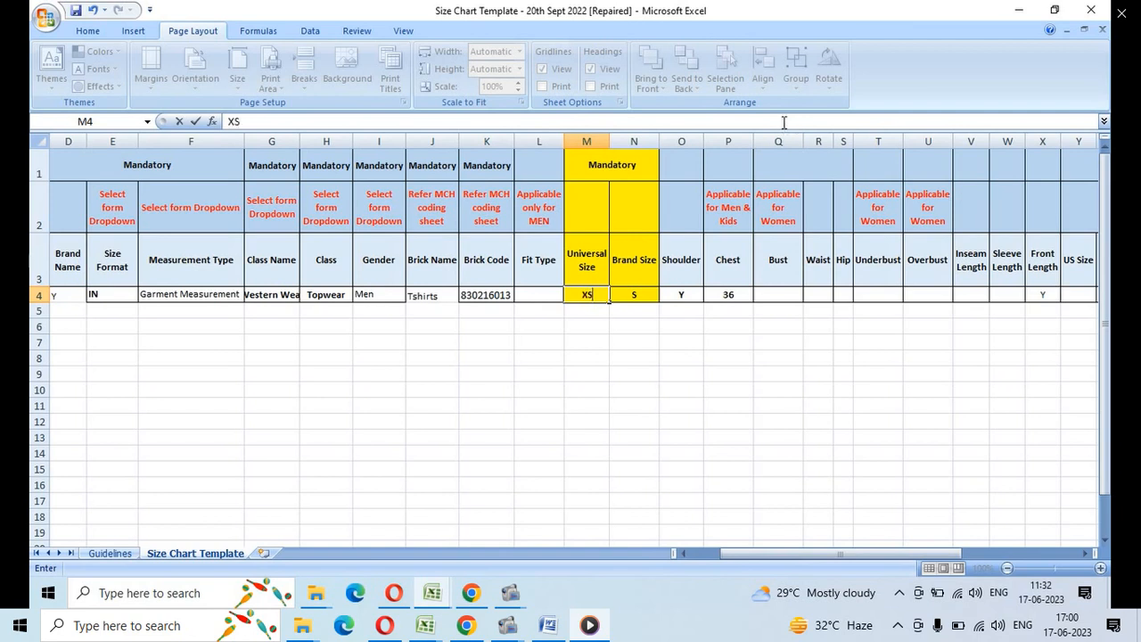
pyautogui.press('Tab')
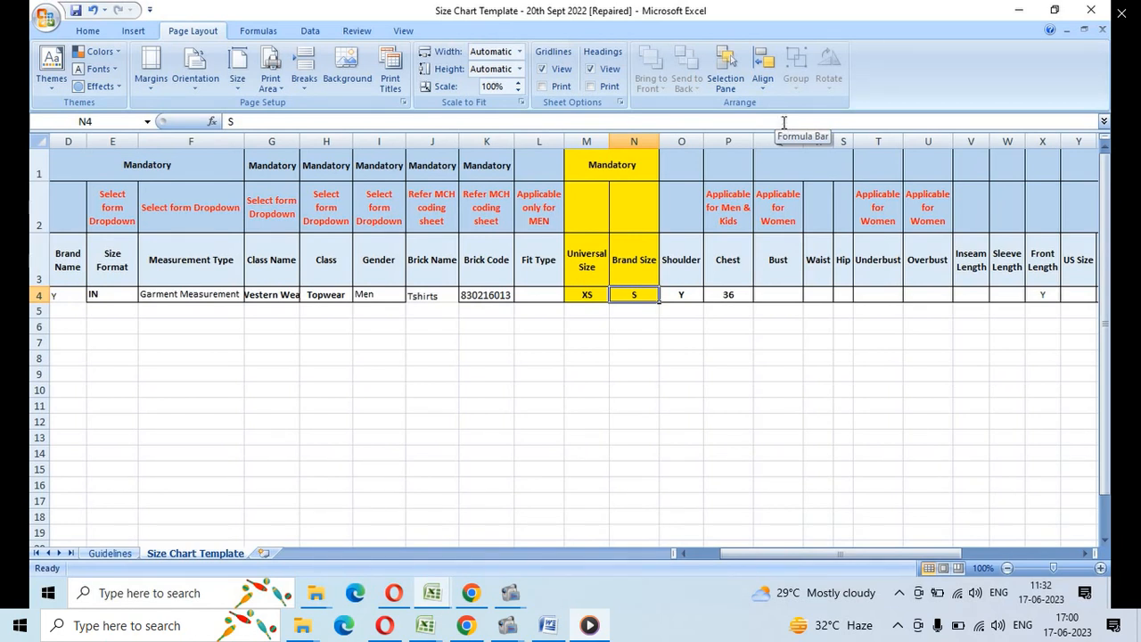
pyautogui.press('Right')
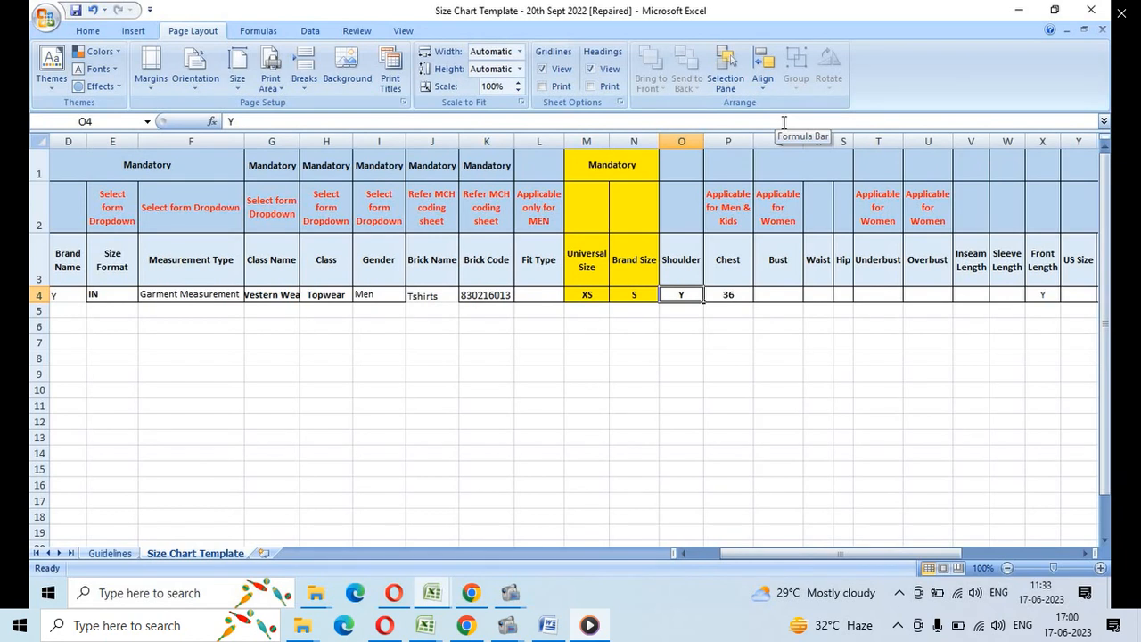
# Step: Compare the filtered shirts' Universal Measurements and Measurement Parameter columns in the Universal Sizing workbook with the Size Chart Template
pyautogui.hotkey('alt', 'Tab')
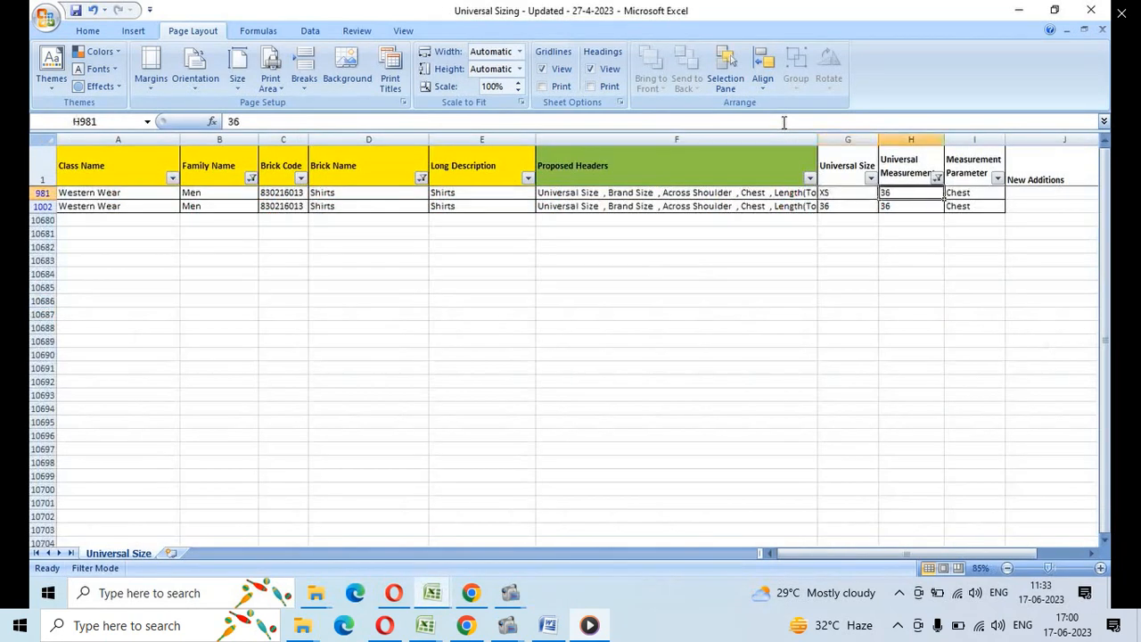
pyautogui.press('Right')
pyautogui.press('Right')
pyautogui.press('Left')
pyautogui.press('Up')
pyautogui.press('Left')
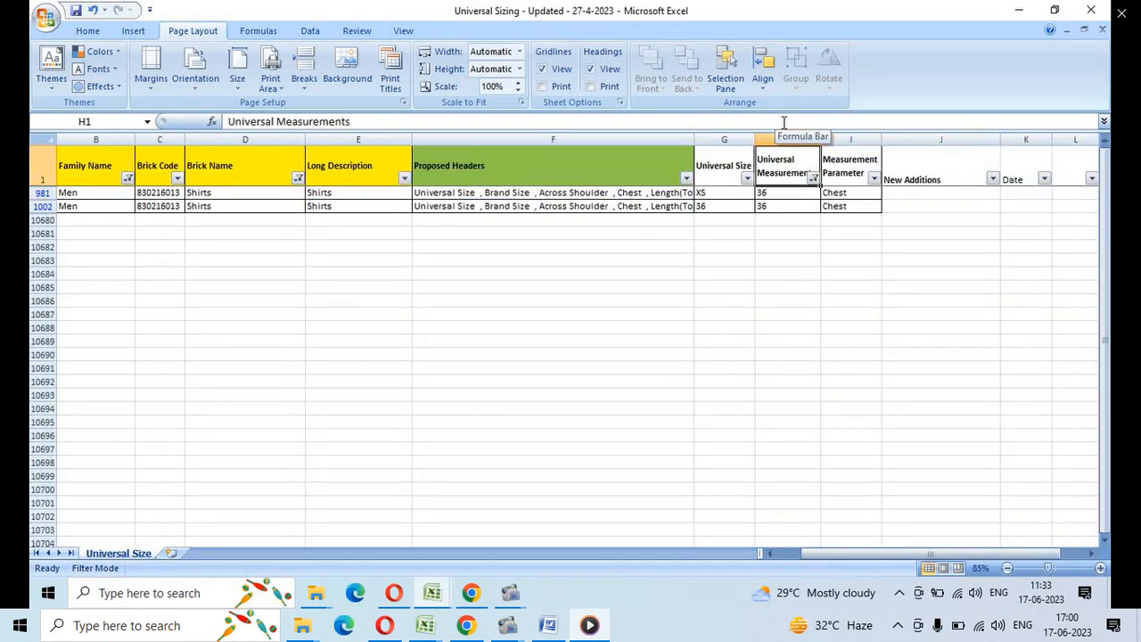
pyautogui.press('Right')
pyautogui.press('Left')
pyautogui.hotkey('shift', 'space')
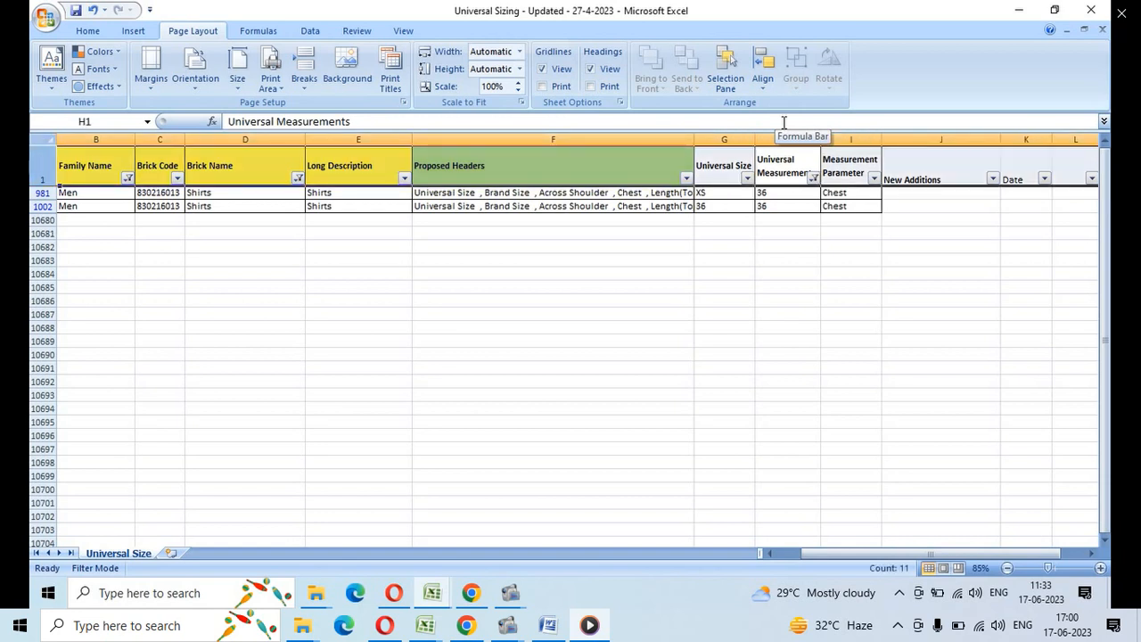
pyautogui.press('Right')
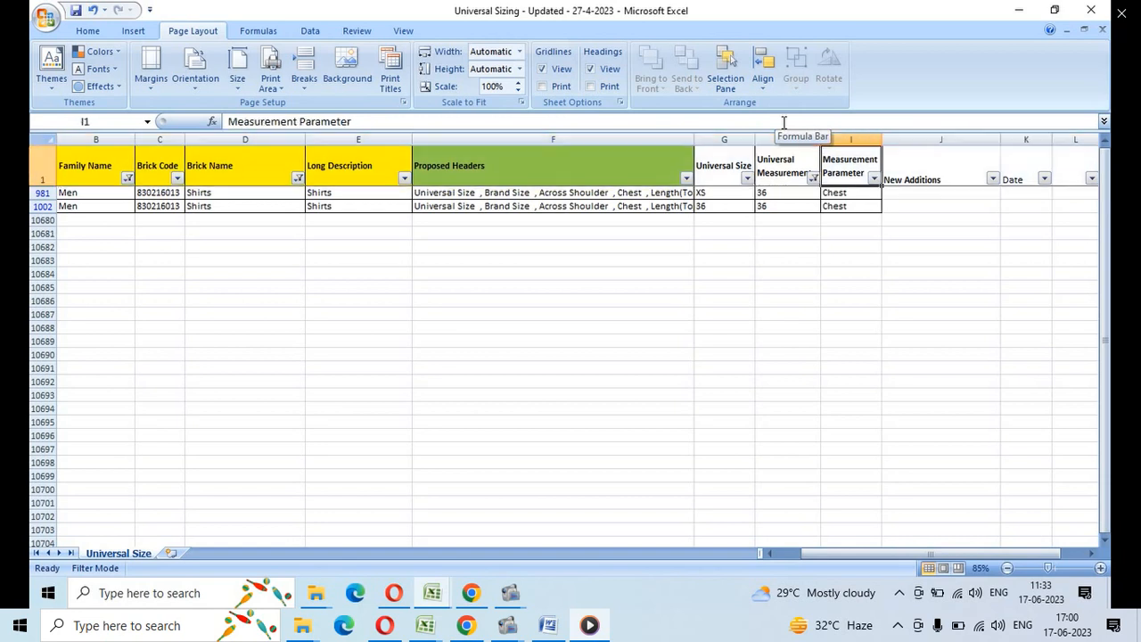
pyautogui.press('Right')
pyautogui.press('Left')
pyautogui.hotkey('alt', 'Tab')
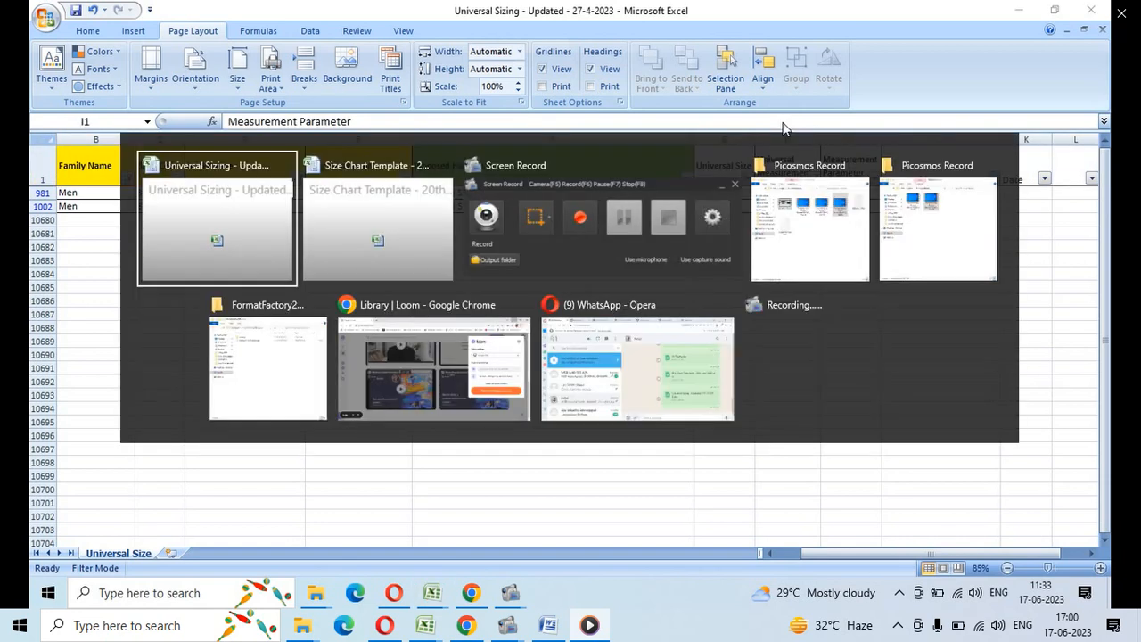
pyautogui.press('Right')
pyautogui.press('Right')
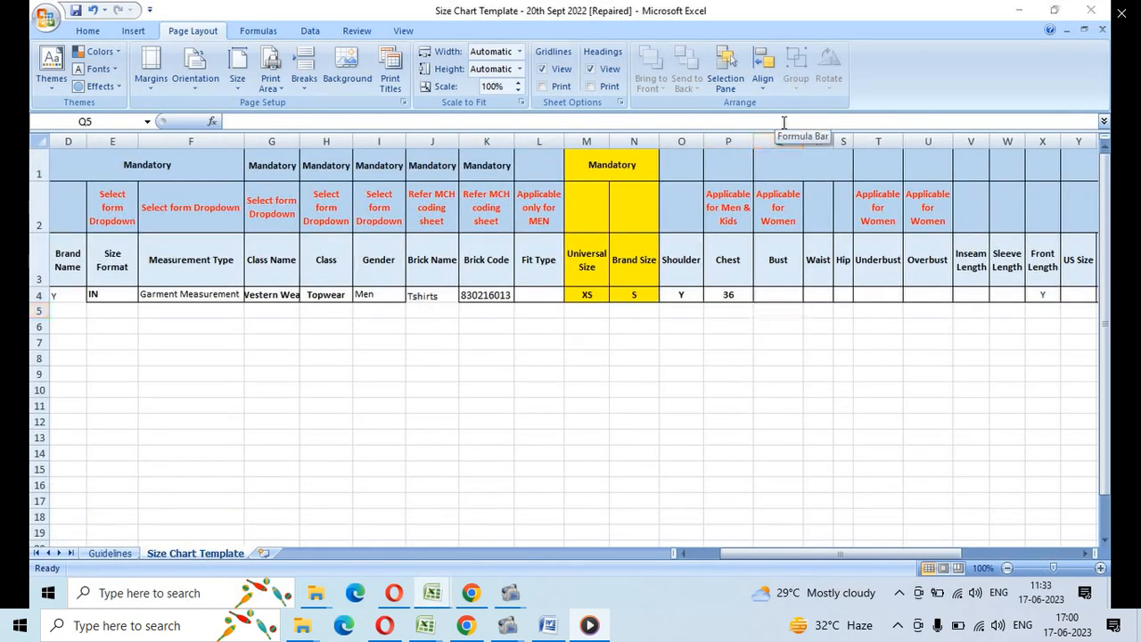
# Step: Return to the Universal Sizing workbook and clear the Universal Measurements filter to list all men's shirts sizes
pyautogui.hotkey('alt', 'Tab')
pyautogui.press('Left')
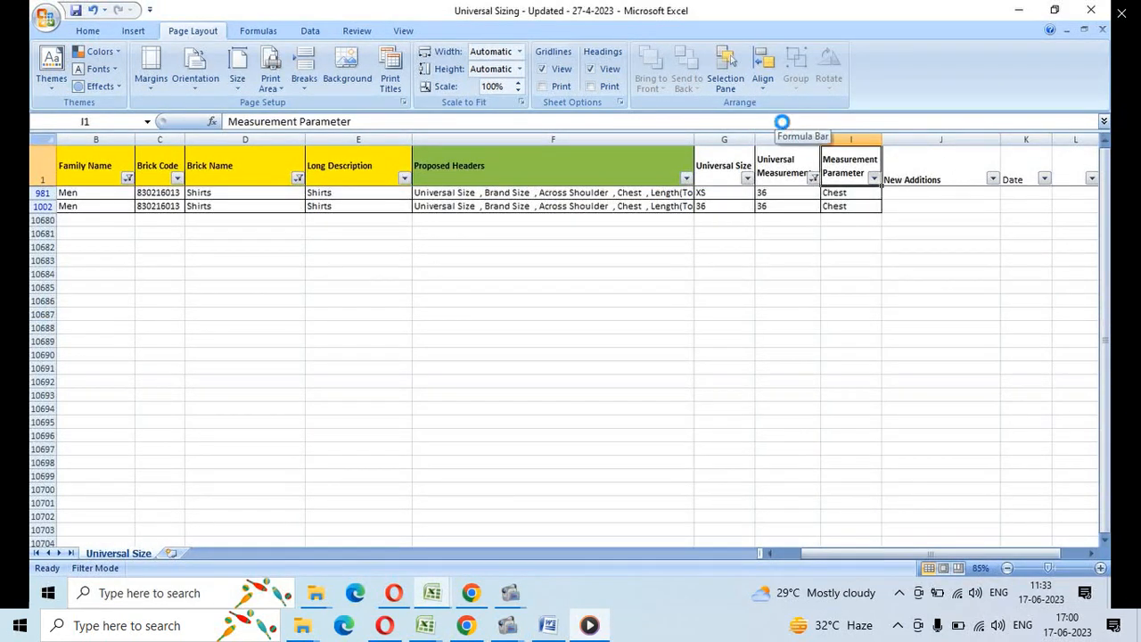
pyautogui.hotkey('alt', 'Down')
pyautogui.press('Escape')
pyautogui.press('Left')
pyautogui.press('Left')
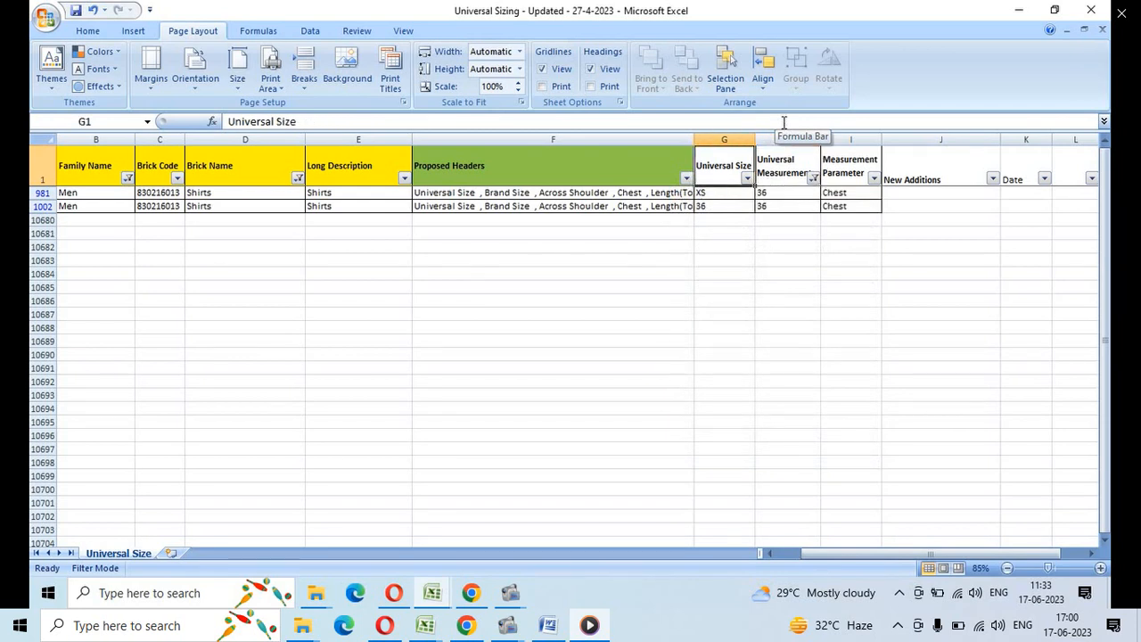
pyautogui.hotkey('alt', 'Down')
pyautogui.press('Escape')
pyautogui.press('Right')
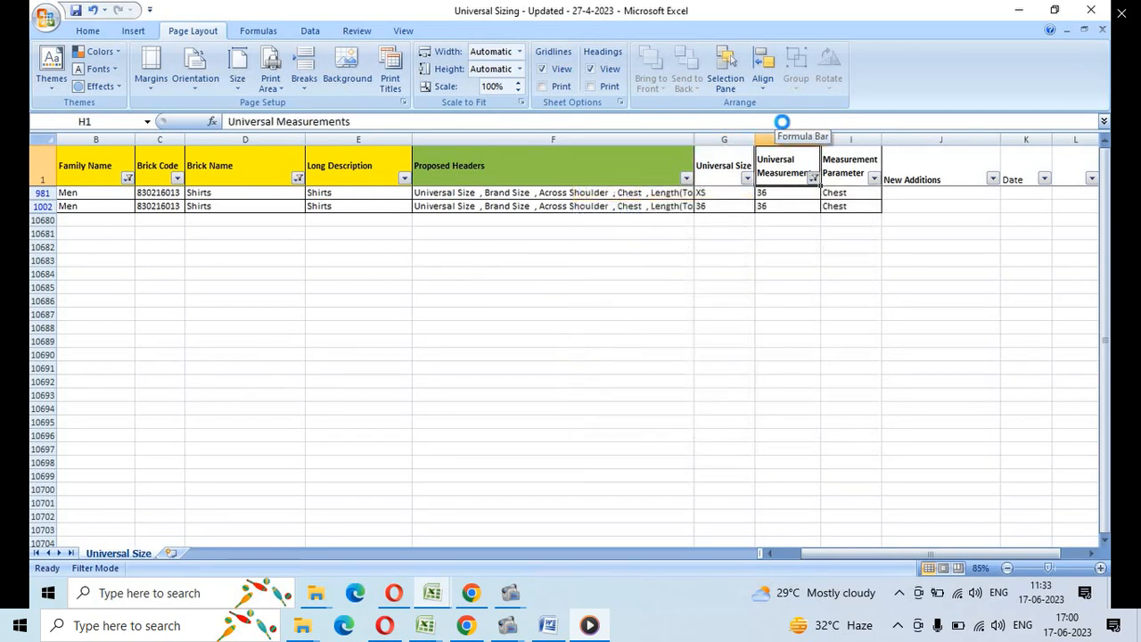
pyautogui.hotkey('alt', 'Down')
pyautogui.press('Down')
pyautogui.press('Down')
pyautogui.press('Down')
pyautogui.press('Down')
pyautogui.press('Down')
pyautogui.press('space')
pyautogui.press('Tab')
pyautogui.press('Return')
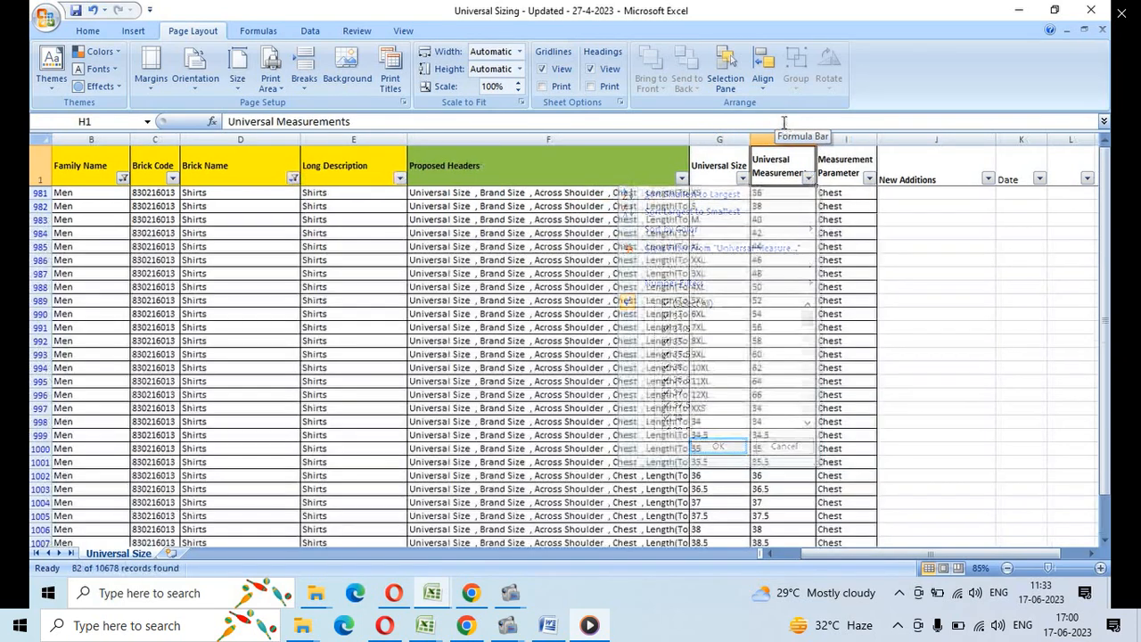
# Step: Examine the first few shirts rows' Universal Measurements and the matching Measurement Parameter
pyautogui.press('Down')
pyautogui.press('Down')
pyautogui.press('Down')
pyautogui.press('Down')
pyautogui.press('Up')
pyautogui.press('Up')
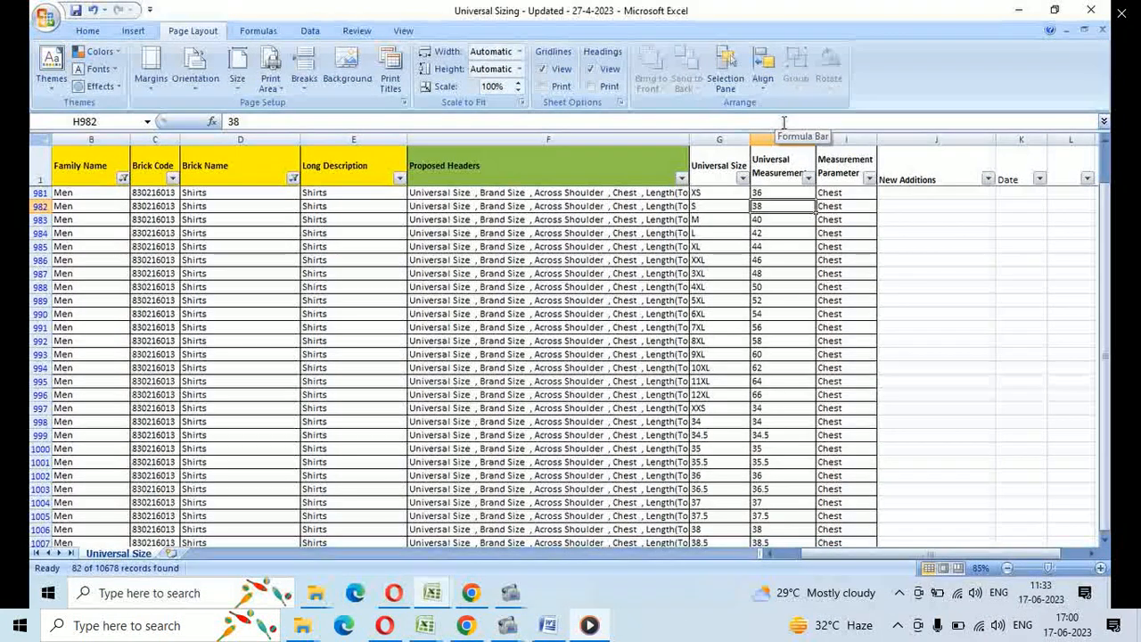
pyautogui.press('Right')
pyautogui.press('Left')
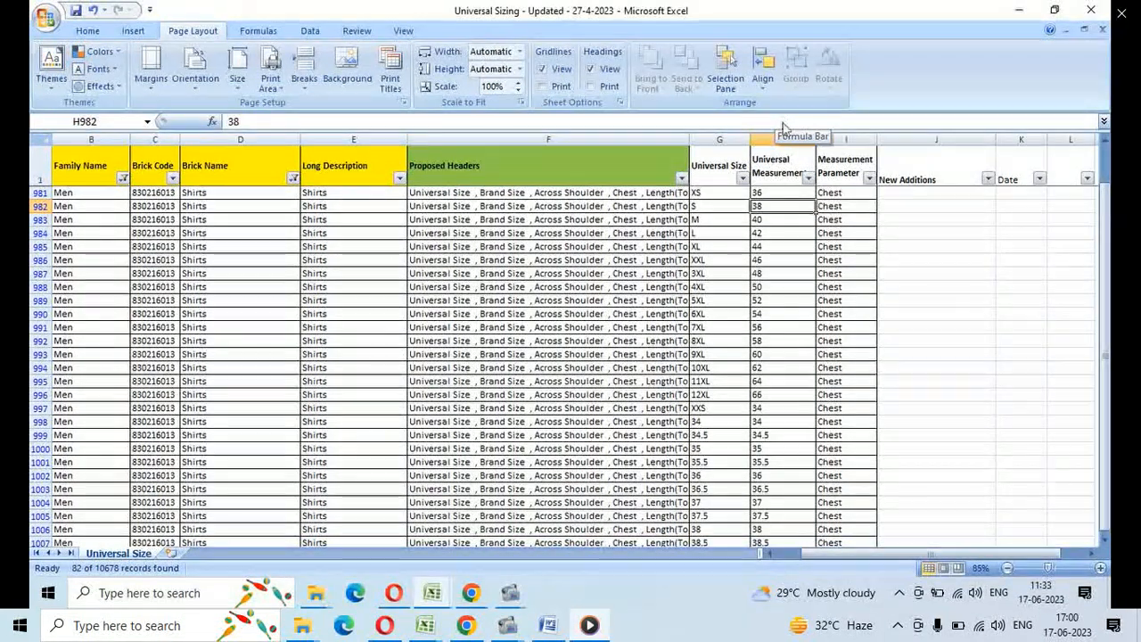
# Step: Switch to the Size Chart Template and review the sample row's Universal Size, Brand Size, Shoulder and Chest cells
pyautogui.hotkey('alt', 'Tab')
pyautogui.hotkey('alt', 'Tab')
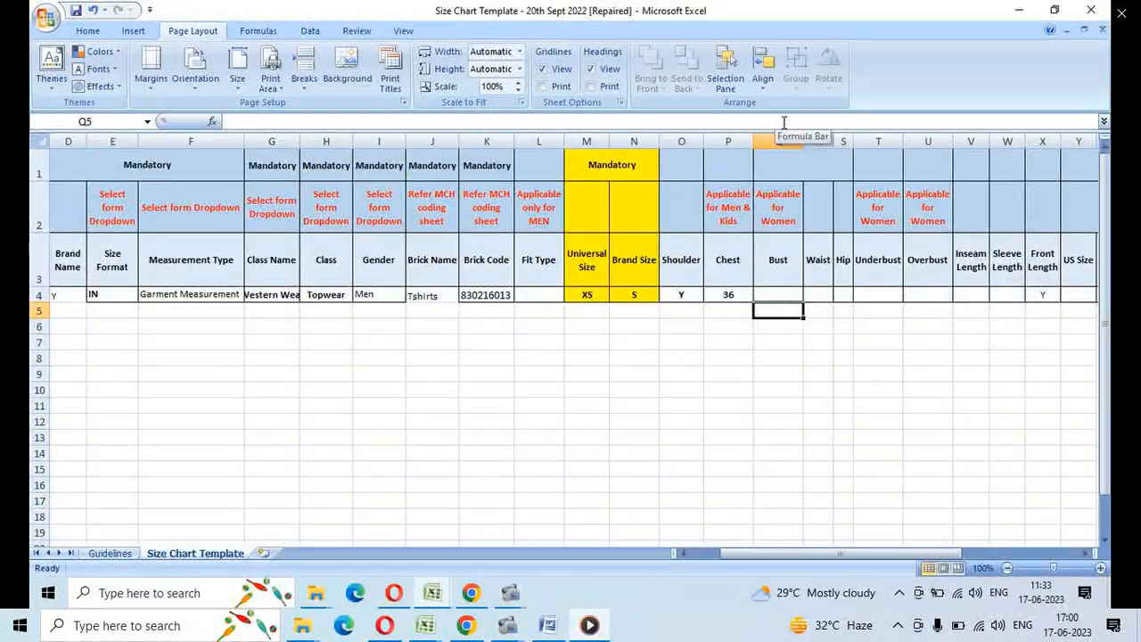
pyautogui.press('Left')
pyautogui.press('Left')
pyautogui.press('Up')
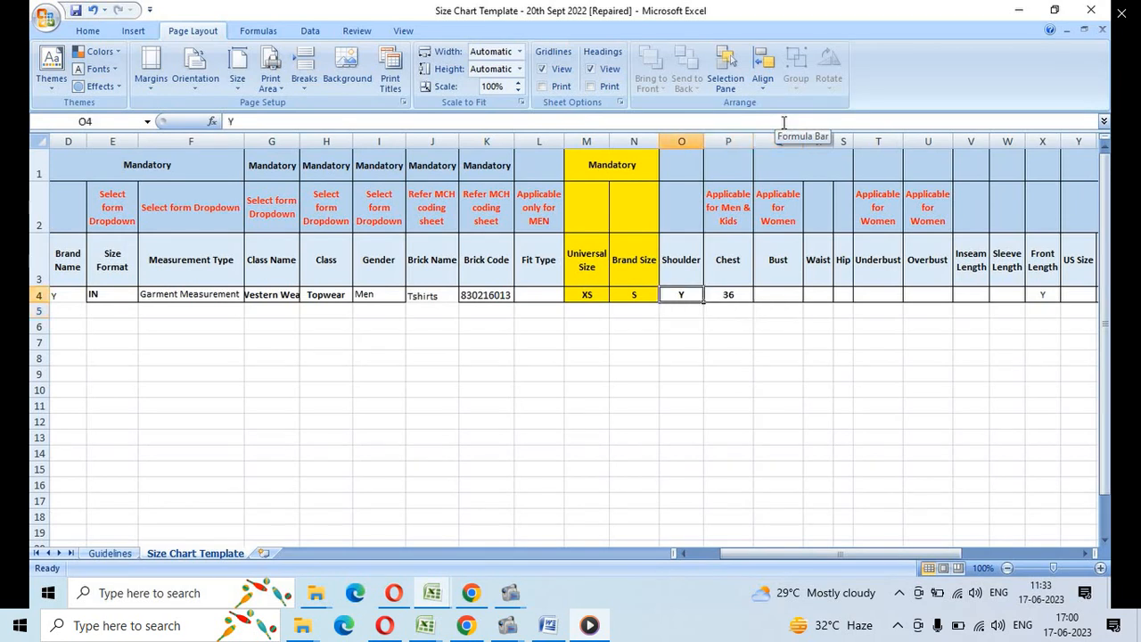
pyautogui.press('Left')
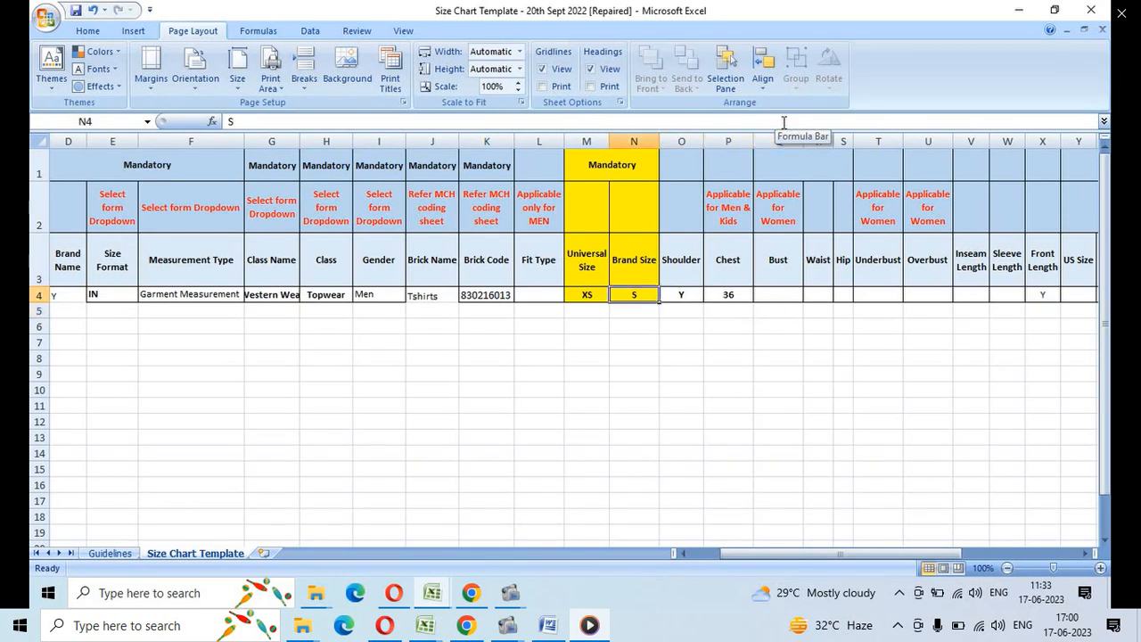
pyautogui.press('Right')
pyautogui.press('Left')
pyautogui.press('Left')
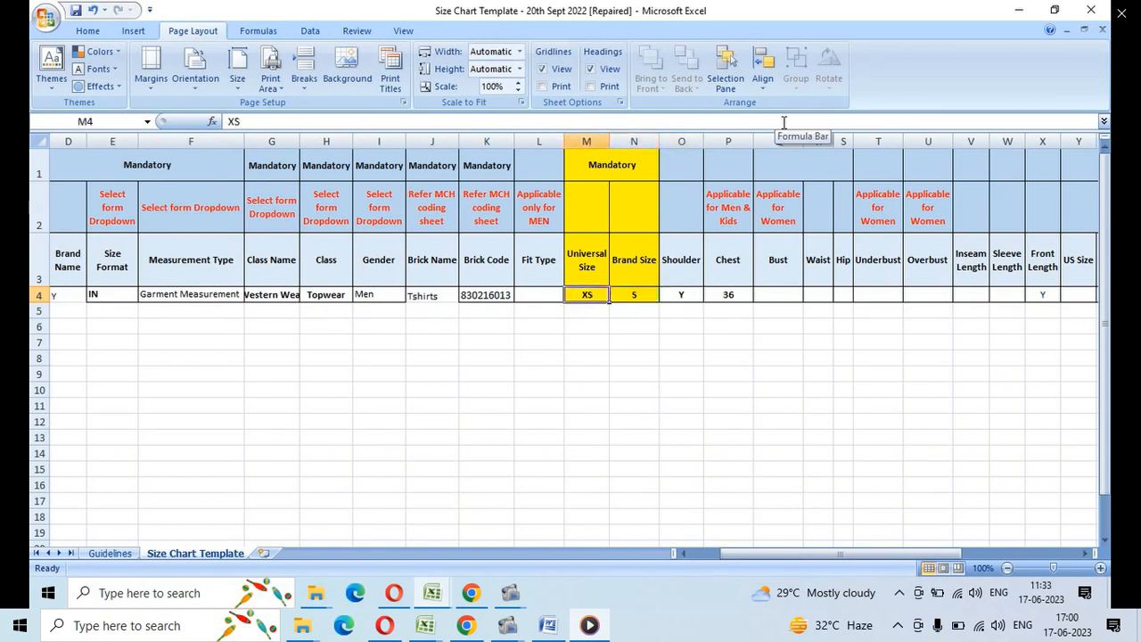
pyautogui.press('Right')
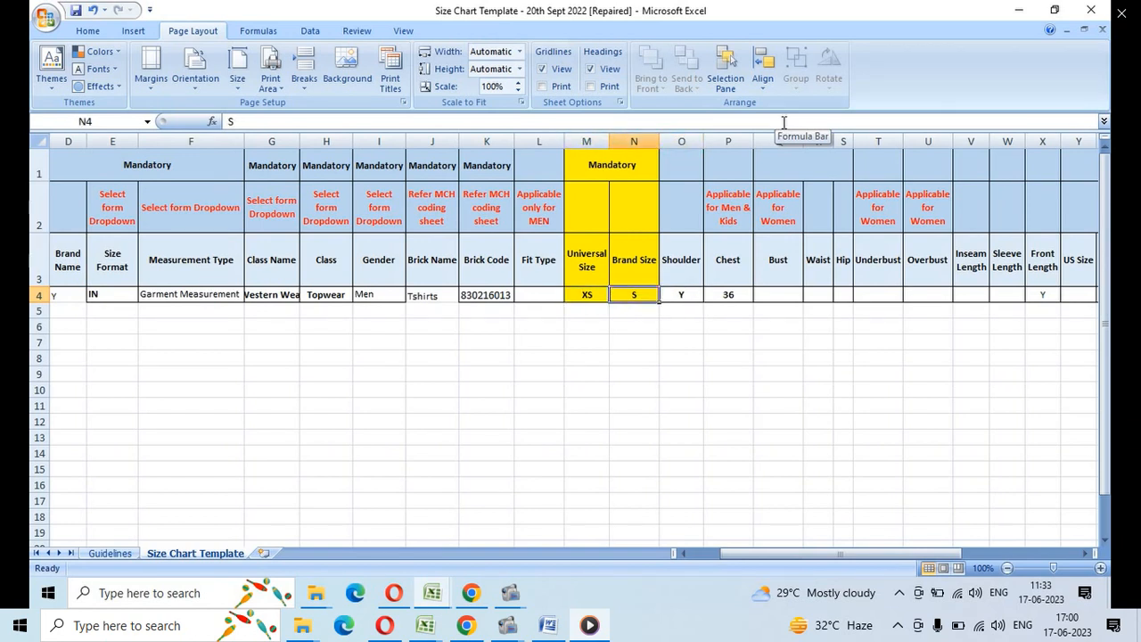
pyautogui.press('Right')
pyautogui.press('Right')
pyautogui.press('Left')
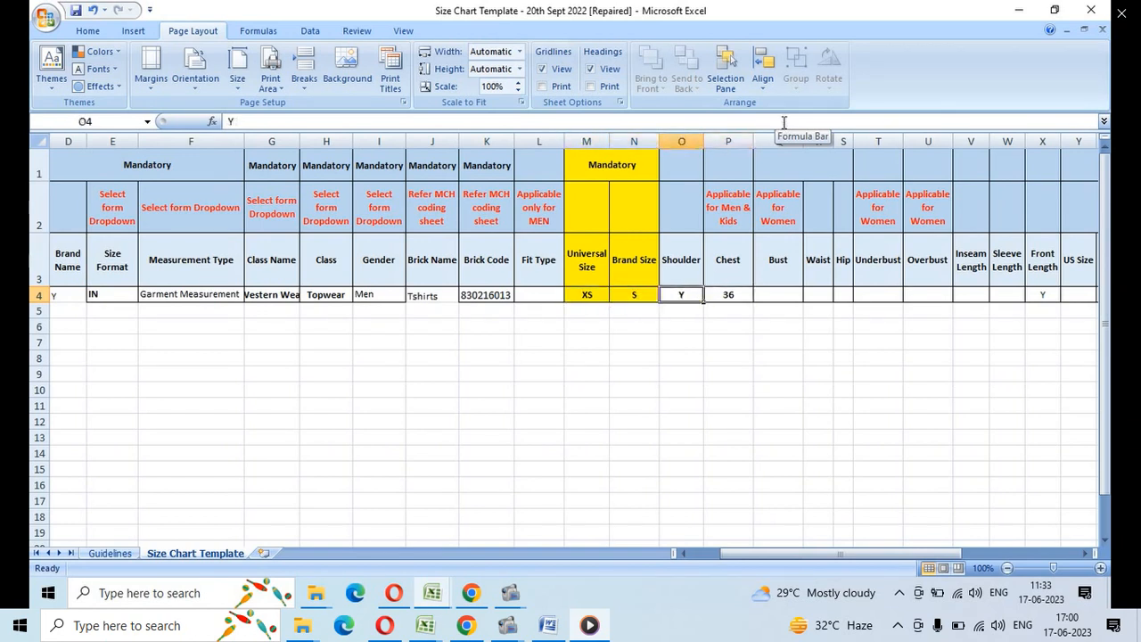
pyautogui.press('Left')
# Step: Go back to the Universal Sizing workbook and examine how the XS row's size, measurement and parameter relate
pyautogui.hotkey('alt', 'Tab')
pyautogui.press('Right')
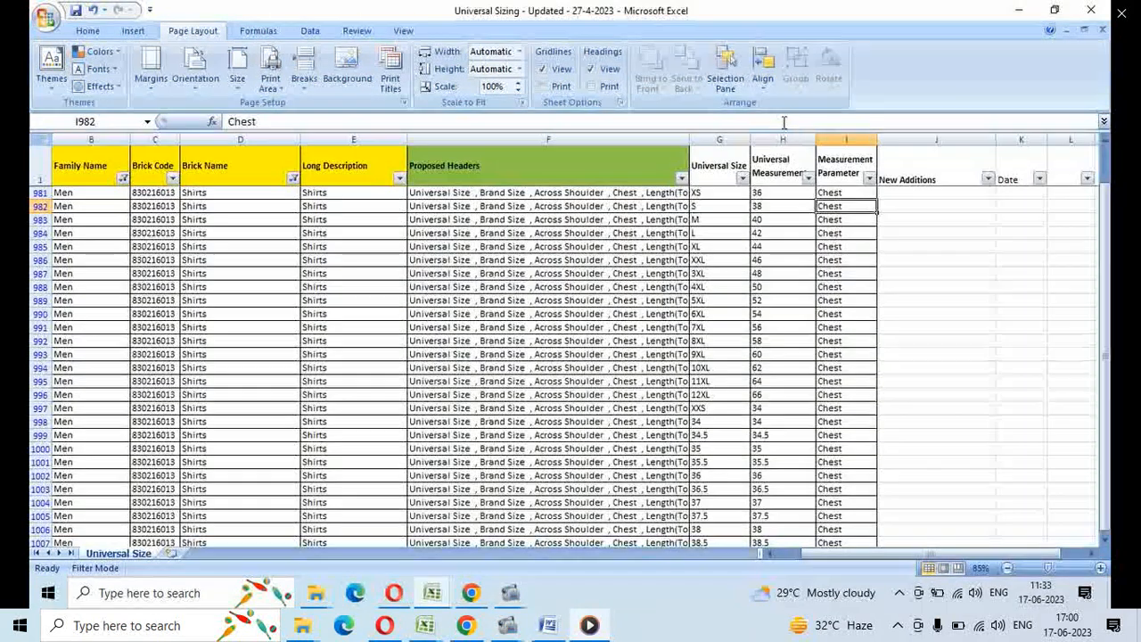
pyautogui.press('Left')
pyautogui.press('Left')
pyautogui.press('Up')
pyautogui.press('Right')
pyautogui.press('Right')
pyautogui.press('Left')
pyautogui.press('Left')
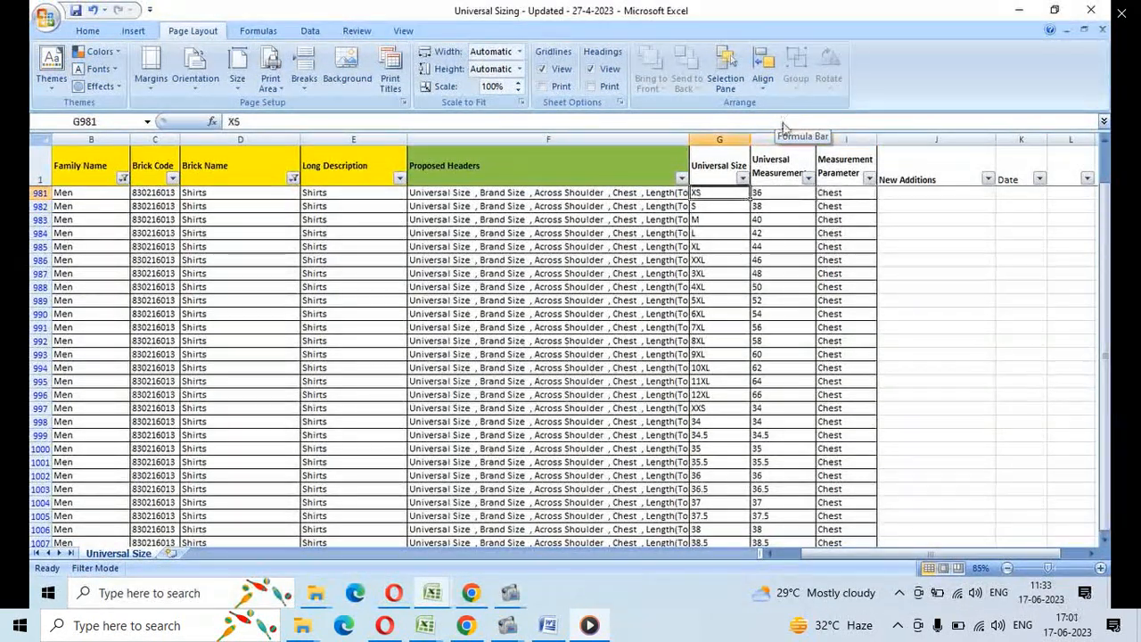
pyautogui.press('Right')
pyautogui.press('Right')
pyautogui.press('Left')
pyautogui.press('Left')
pyautogui.press('Left')
pyautogui.press('Right')
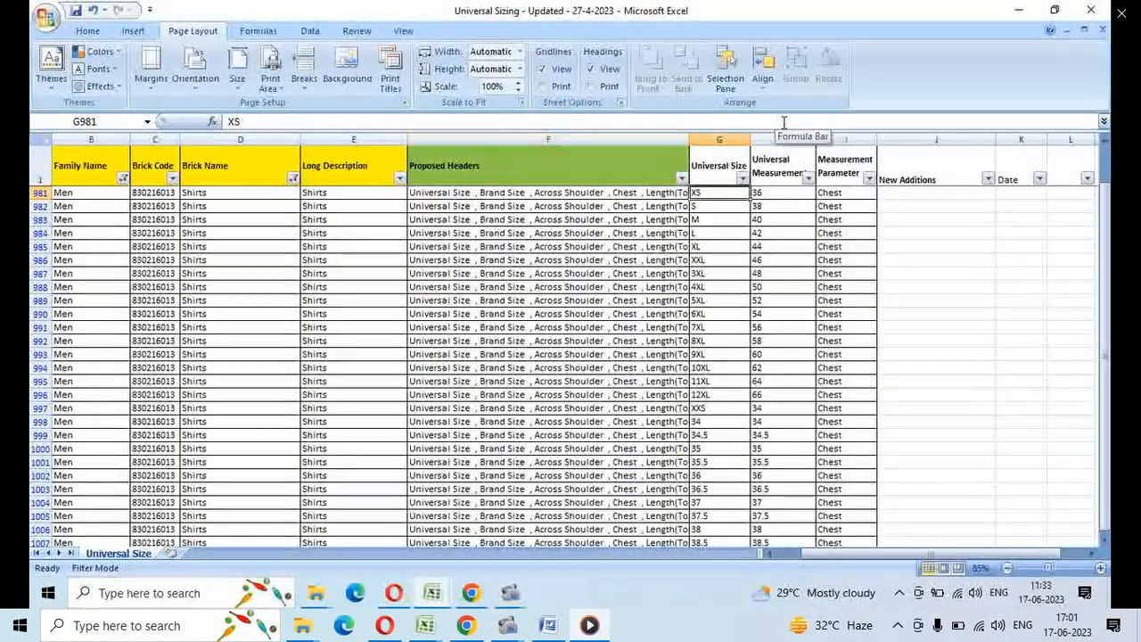
pyautogui.press('Right')
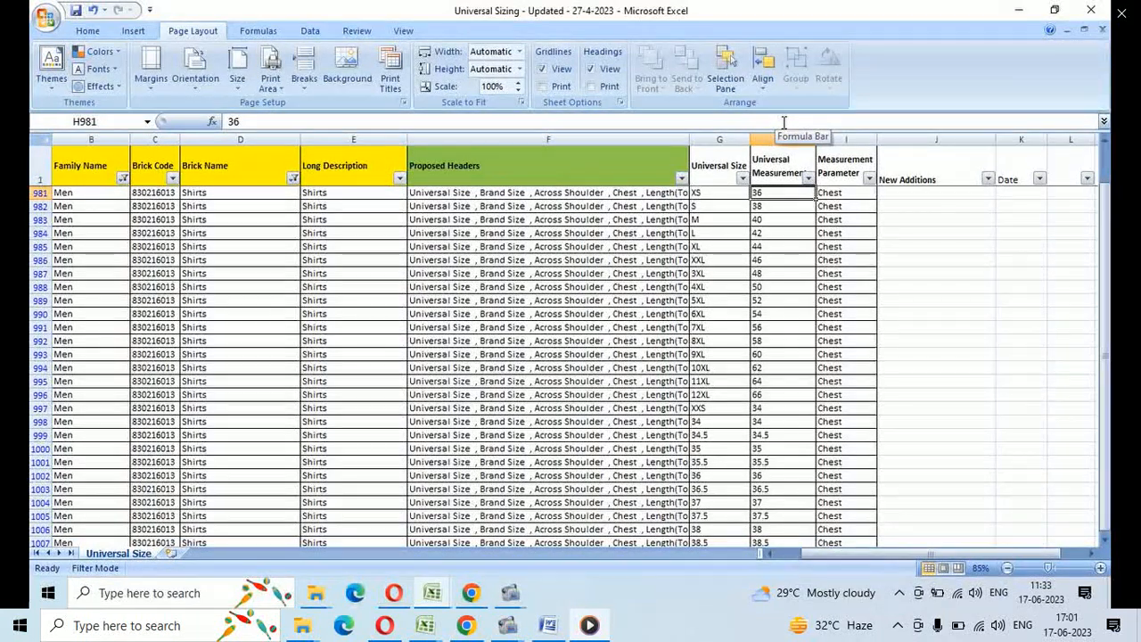
pyautogui.press('Right')
pyautogui.press('Right')
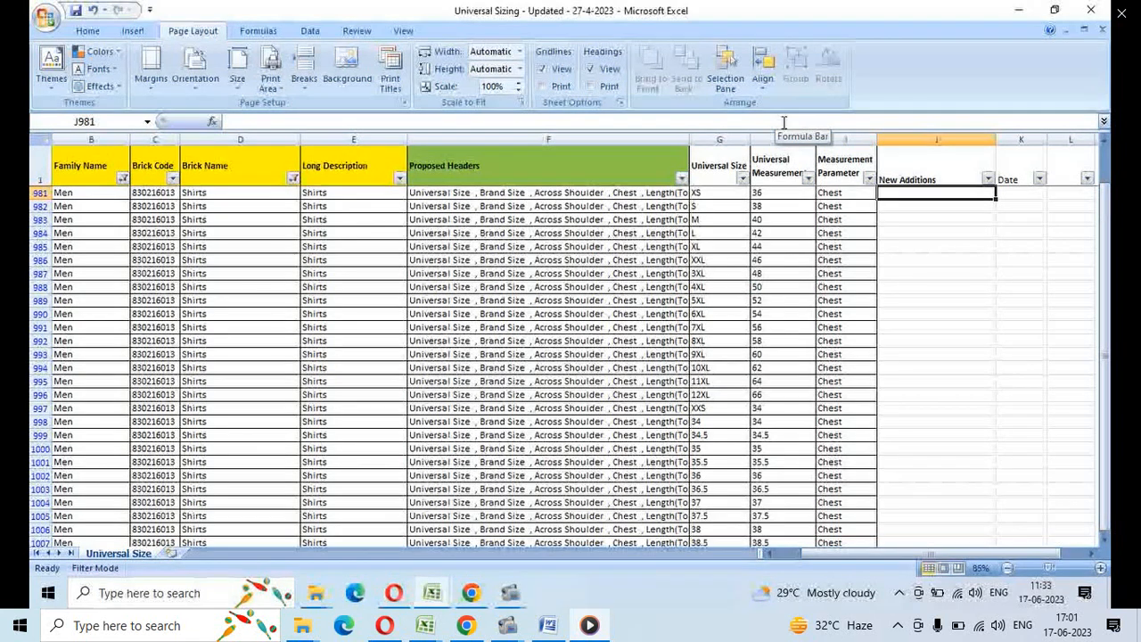
pyautogui.press('Left')
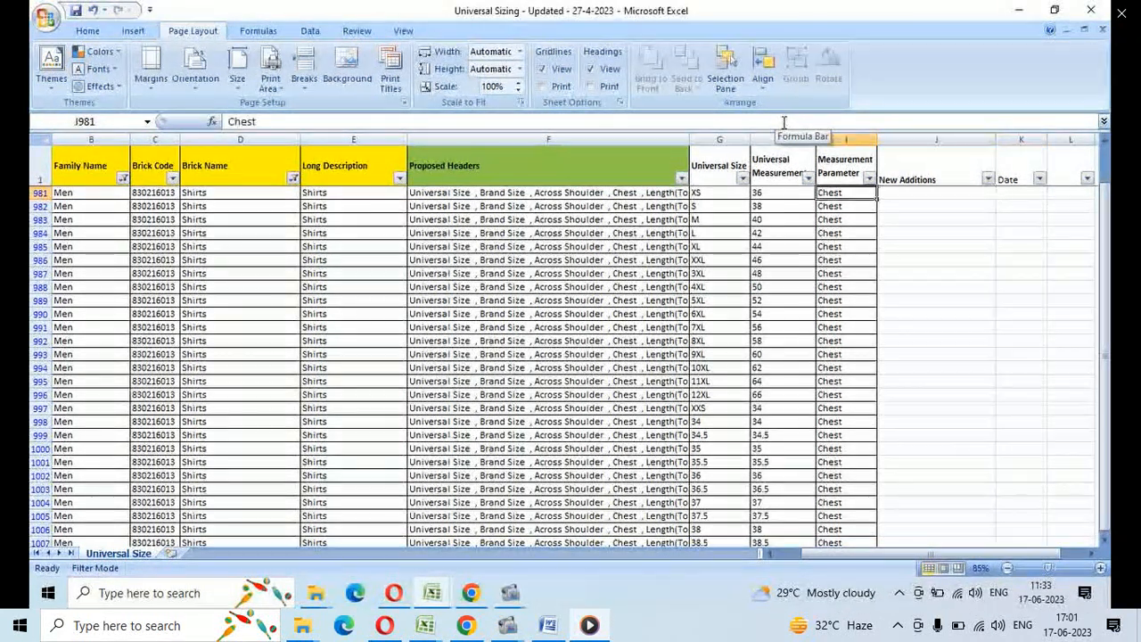
# Step: Switch to the Size Chart Template and review the sample row's measurement cells from Chest to Overbust
pyautogui.hotkey('alt', 'Tab')
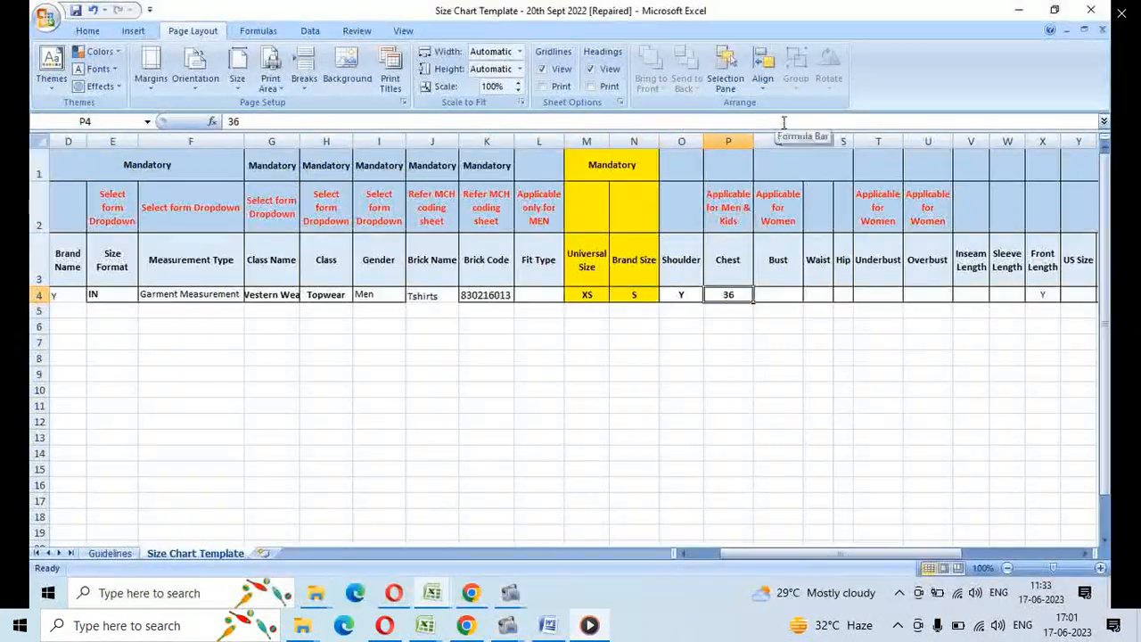
pyautogui.press('Right')
pyautogui.press('Right')
pyautogui.press('Right')
pyautogui.press('Right')
pyautogui.press('Right')
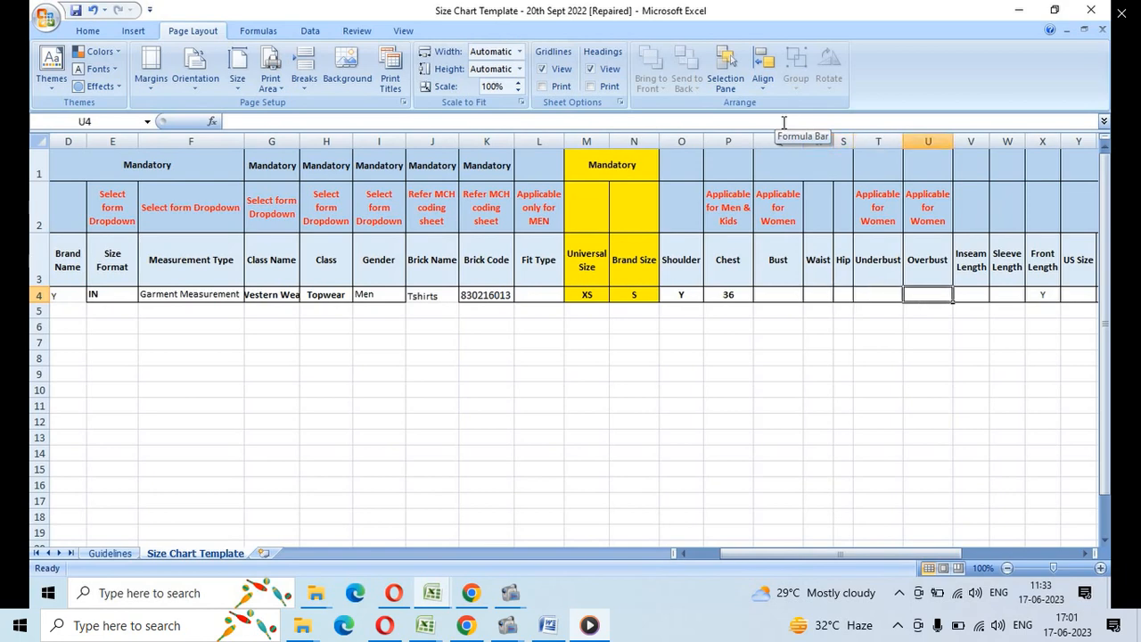
# Step: Return to the Universal Sizing workbook and compare the XS row's Universal Measurement and Measurement Parameter with the template
pyautogui.hotkey('alt', 'Tab')
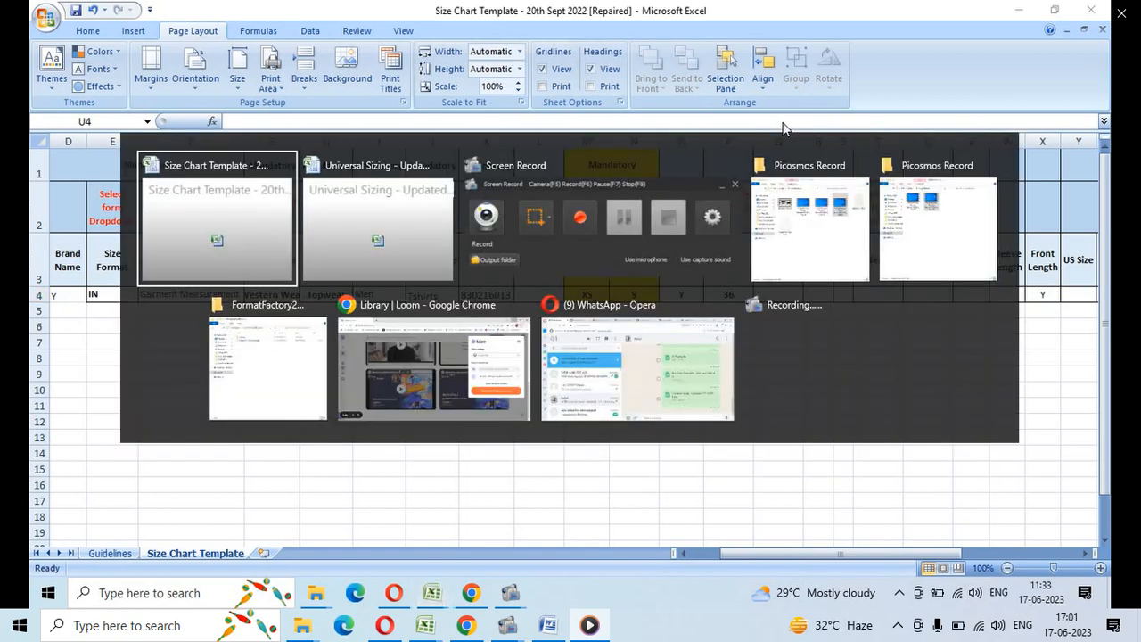
pyautogui.press('Left')
pyautogui.press('Left')
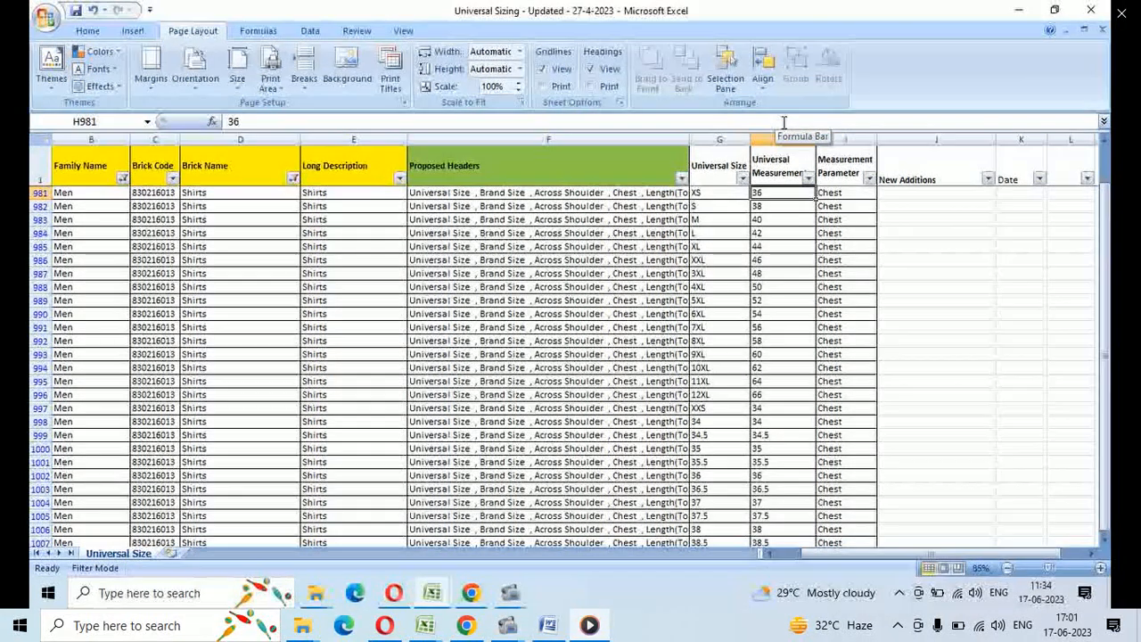
pyautogui.hotkey('alt', 'Tab')
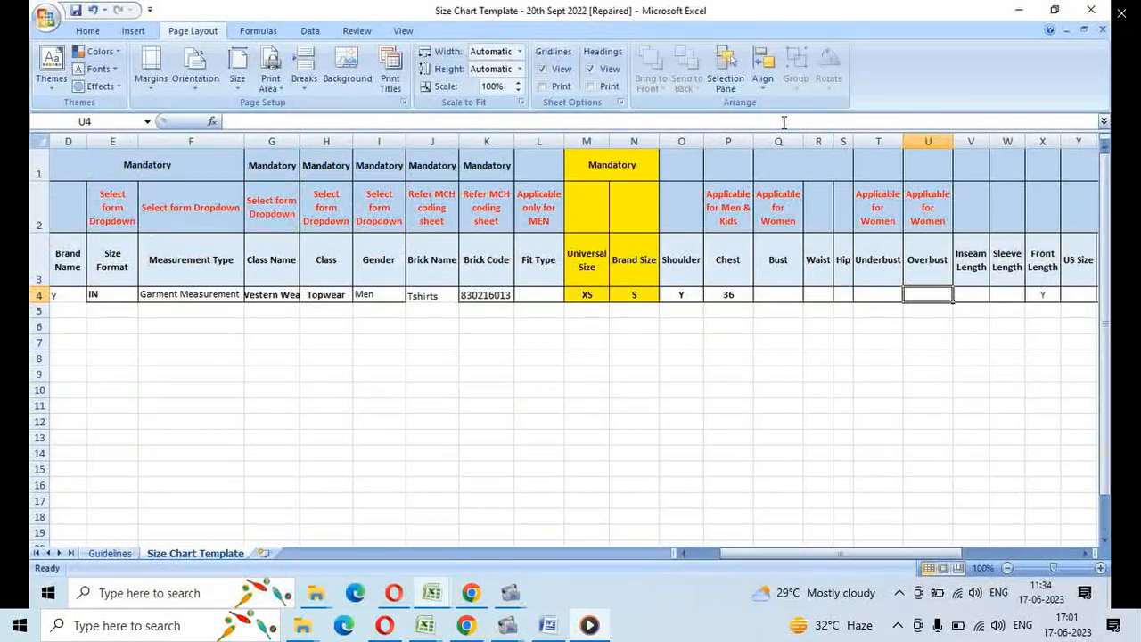
pyautogui.hotkey('alt', 'Tab')
pyautogui.press('Right')
pyautogui.press('Right')
pyautogui.press('Left')
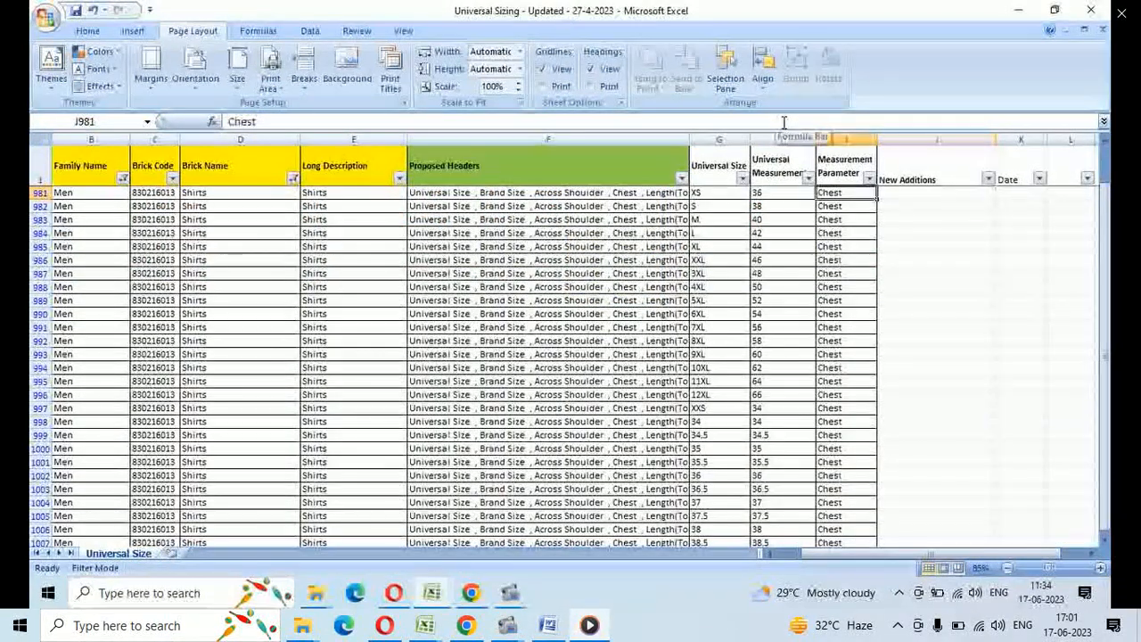
# Step: Examine the Universal Size, Universal Measurements and Measurement Parameter column headings of the shirts list
pyautogui.hotkey('ctrl', 'Up')
pyautogui.press('Left')
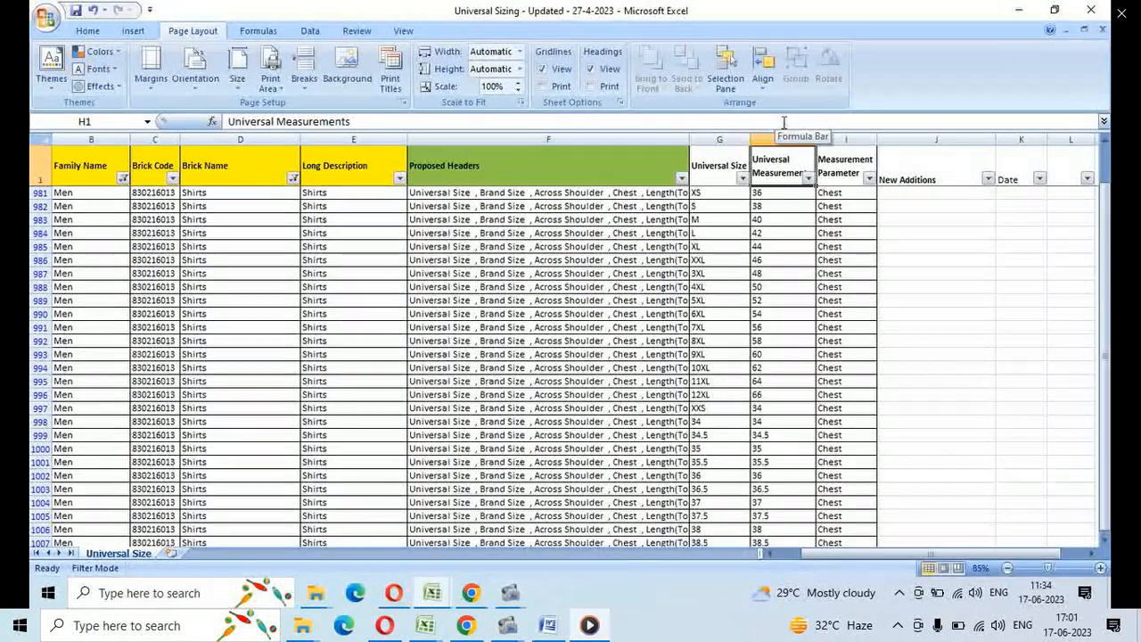
pyautogui.press('Right')
pyautogui.press('Left')
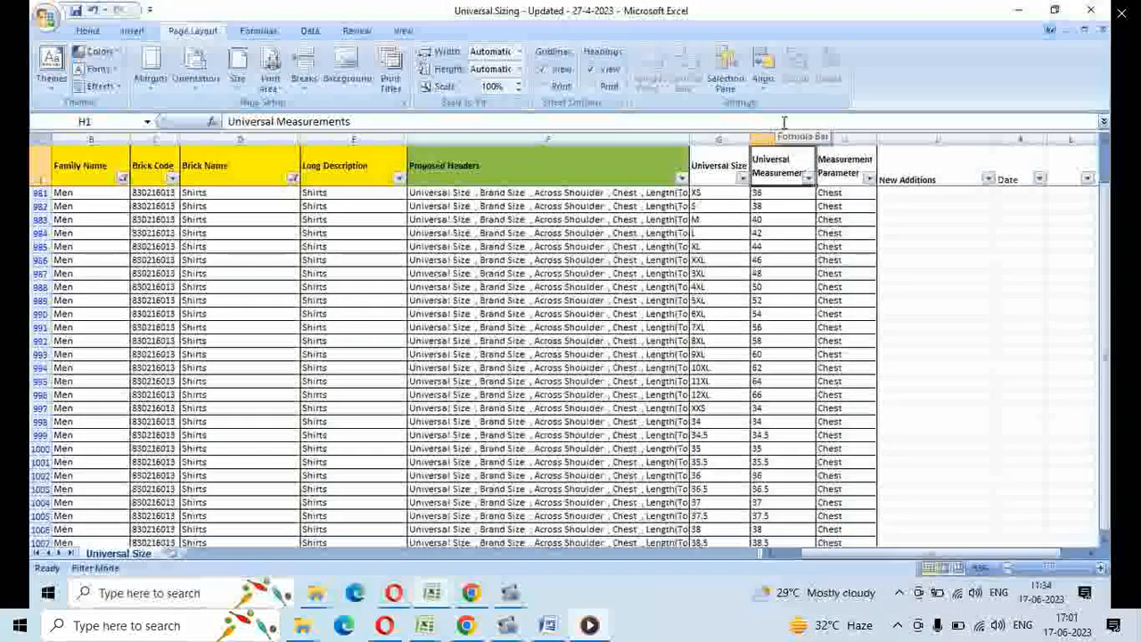
pyautogui.press('Right')
pyautogui.press('Right')
pyautogui.press('Left')
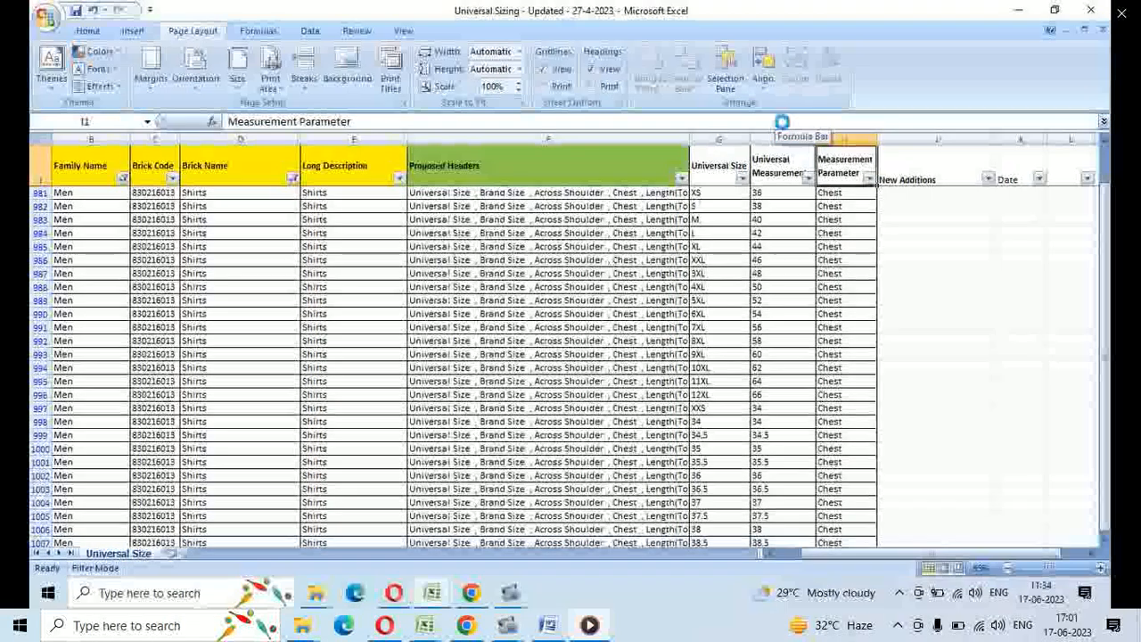
pyautogui.hotkey('alt', 'Down')
pyautogui.press('Escape')
pyautogui.press('Left')
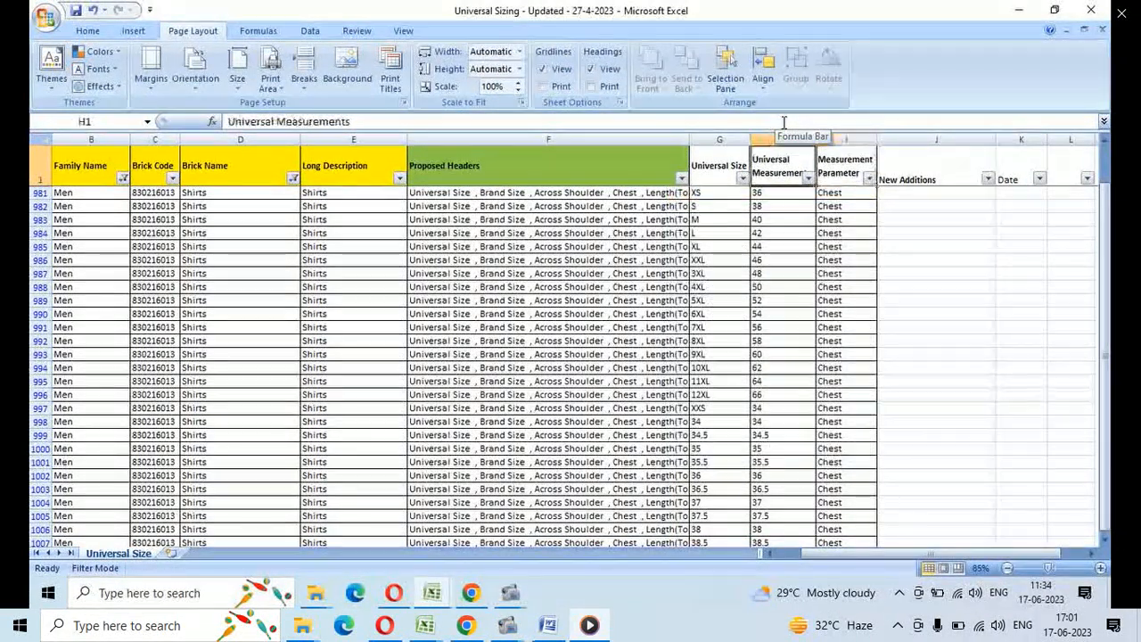
pyautogui.press('Left')
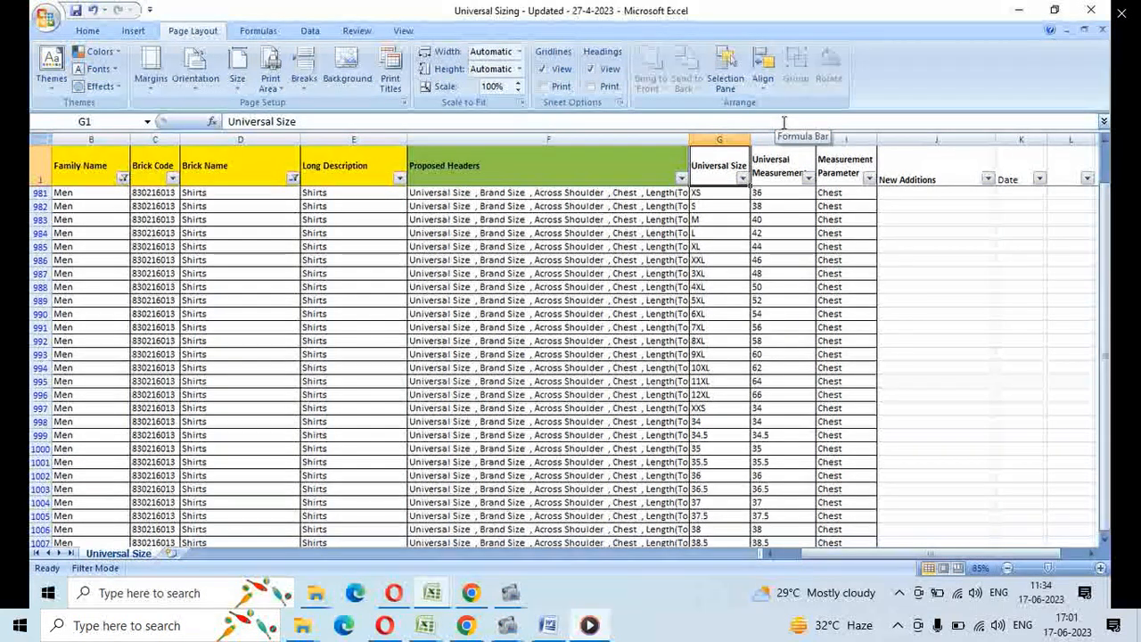
# Step: Remove all filtering from the Universal Sizing sheet and re-enable filters on the header row
pyautogui.hotkey('shift', 'space')
pyautogui.hotkey('alt', 'a')
pyautogui.press('t')
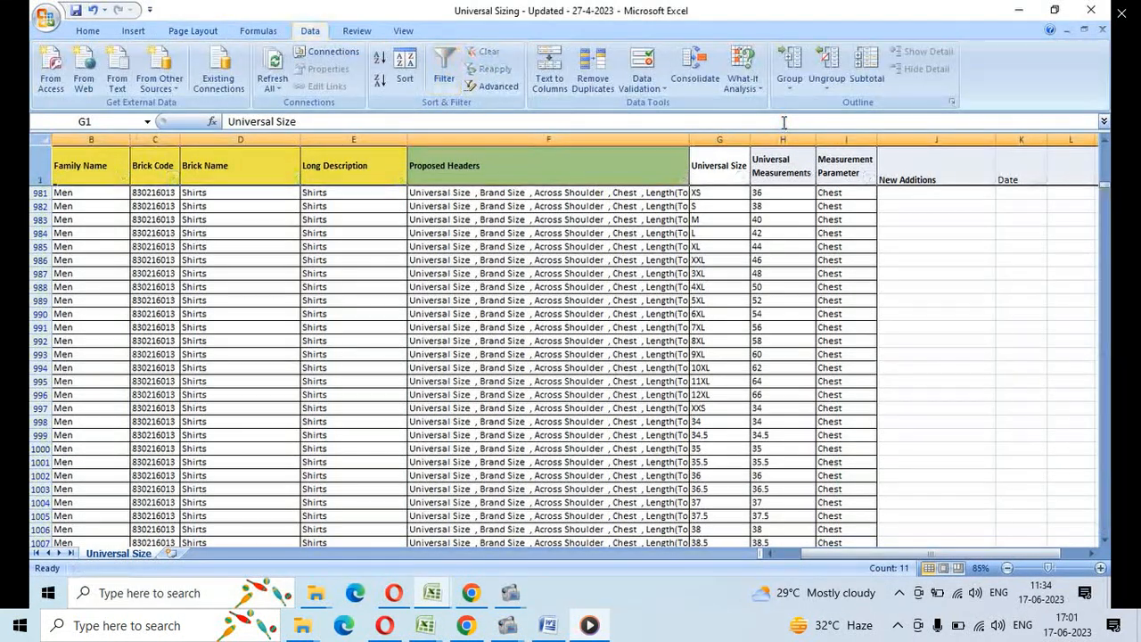
pyautogui.hotkey('alt', 'a')
pyautogui.press('t')
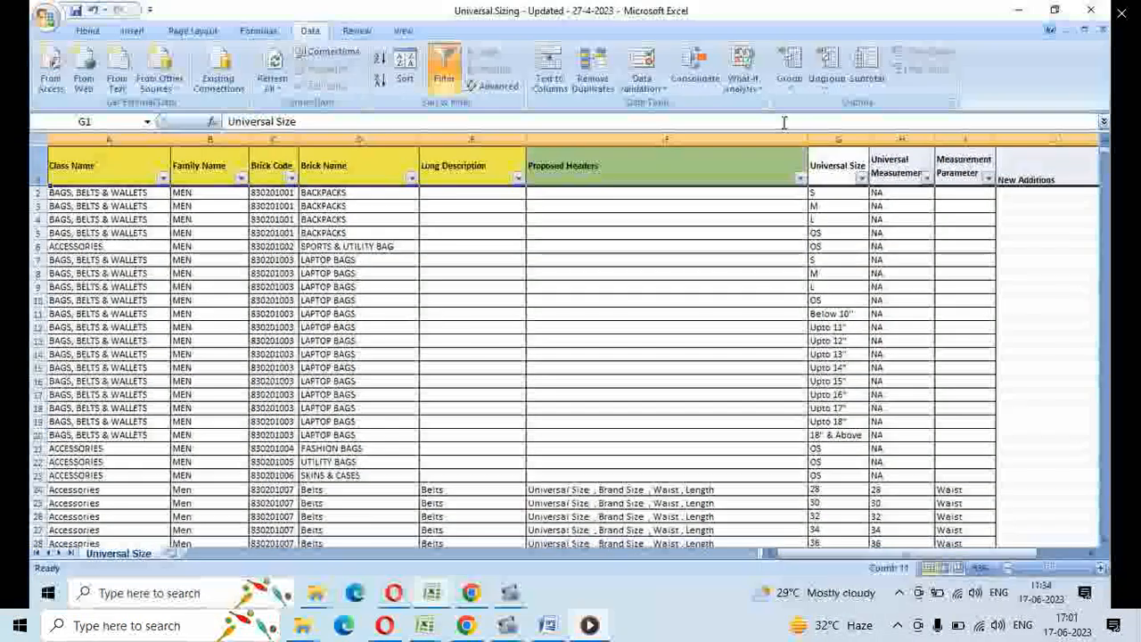
# Step: Filter the Measurement Parameter column to Bust, Chest and Waist only
pyautogui.press('Right')
pyautogui.press('Right')
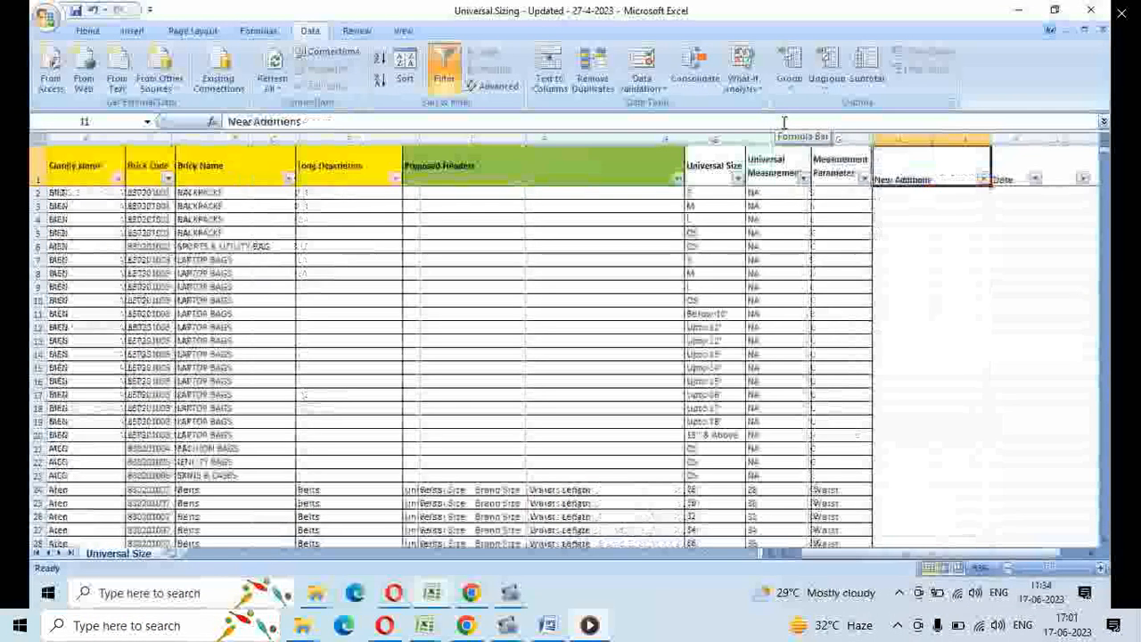
pyautogui.hotkey('alt', 'Down')
pyautogui.press('Down')
pyautogui.press('Down')
pyautogui.press('Down')
pyautogui.press('Down')
pyautogui.press('Down')
pyautogui.press('Down')
pyautogui.press('Down')
pyautogui.press('Down')
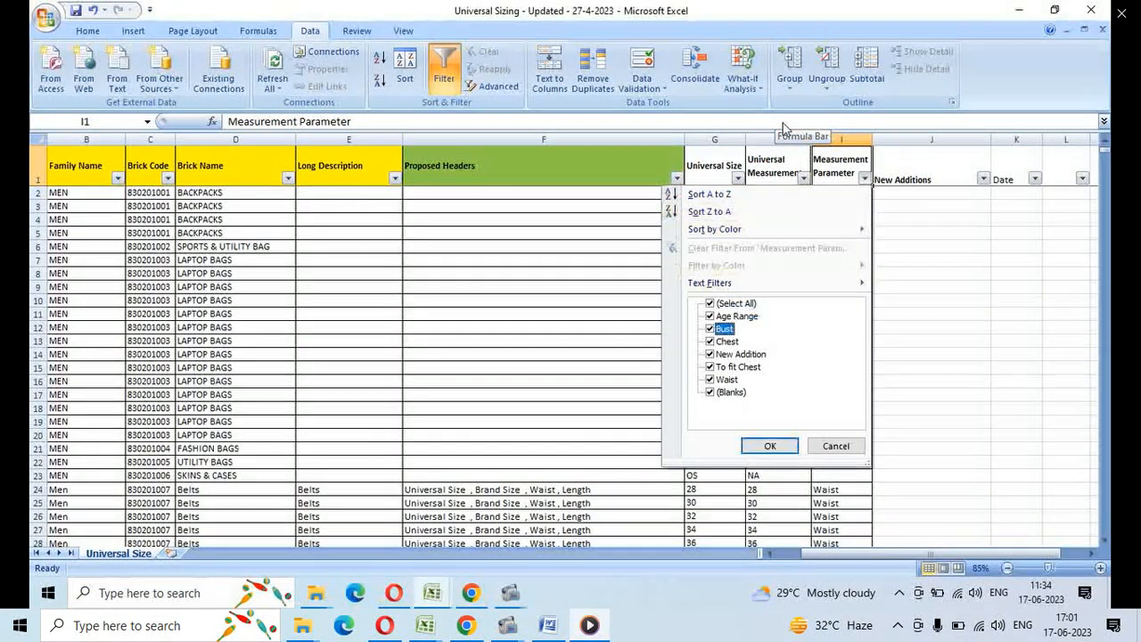
pyautogui.press('Up')
pyautogui.press('Up')
pyautogui.press('space')
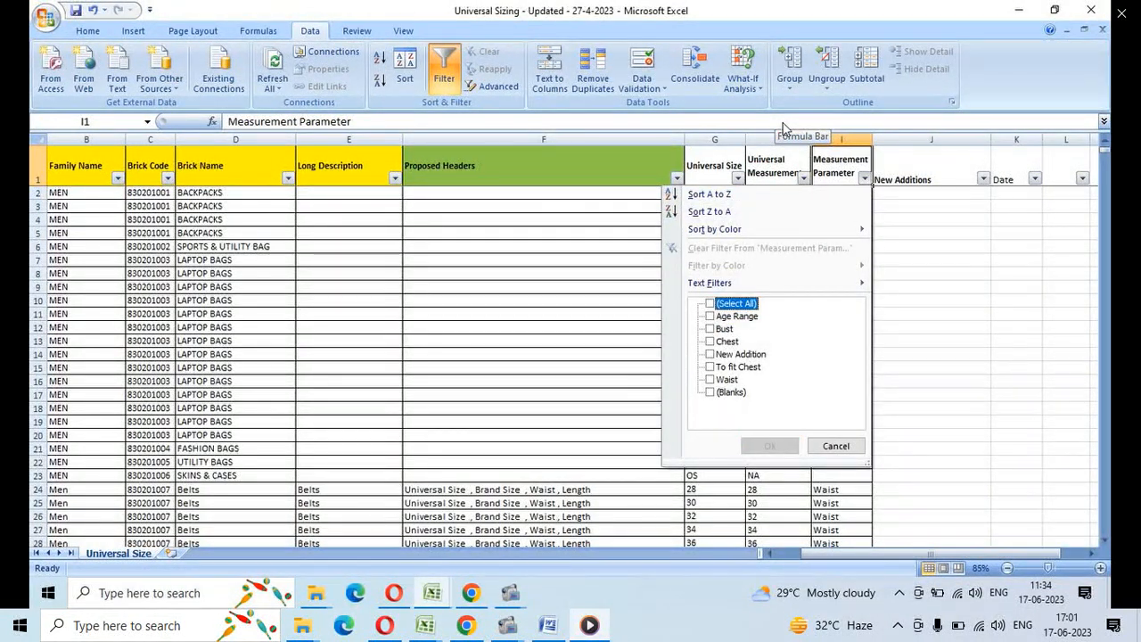
pyautogui.press('Down')
pyautogui.press('Down')
pyautogui.press('space')
pyautogui.press('Down')
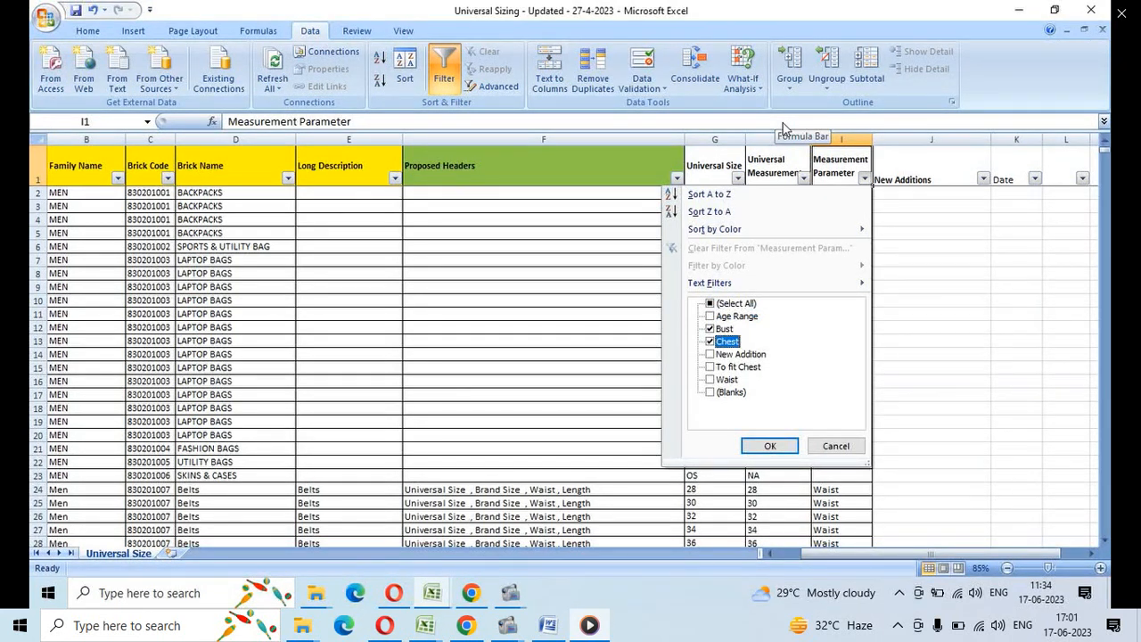
pyautogui.press('space')
pyautogui.press('Down')
pyautogui.press('Down')
pyautogui.press('Down')
pyautogui.press('space')
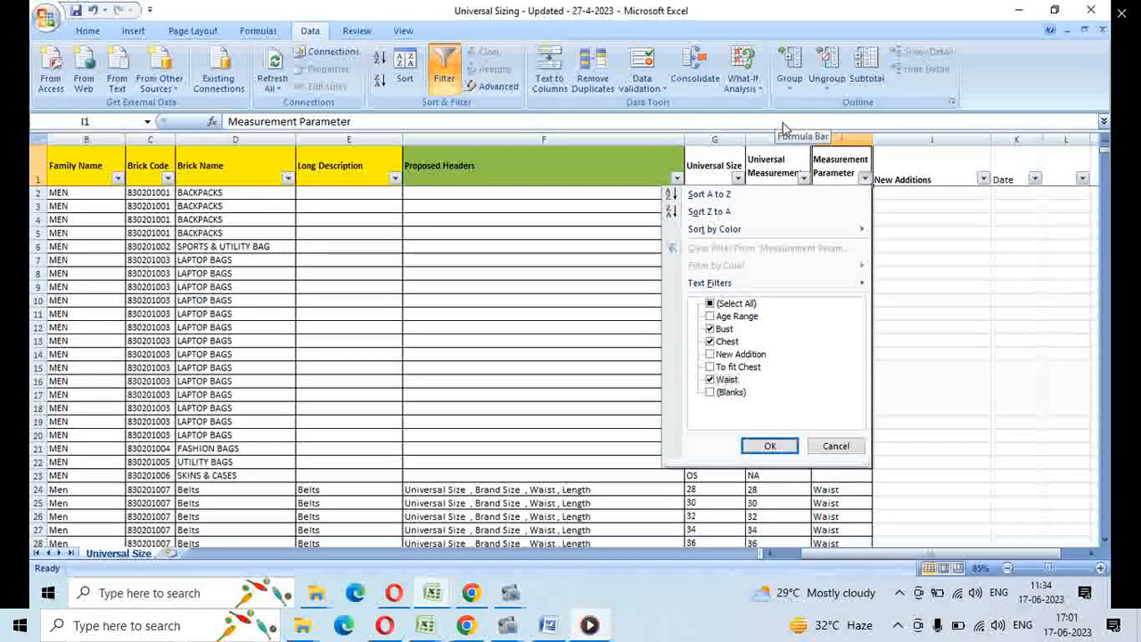
pyautogui.press('Return')
# Step: Review the filtered rows' Measurement Parameter and the choices offered in that column's filter
pyautogui.press('Down')
pyautogui.press('Up')
pyautogui.press('Right')
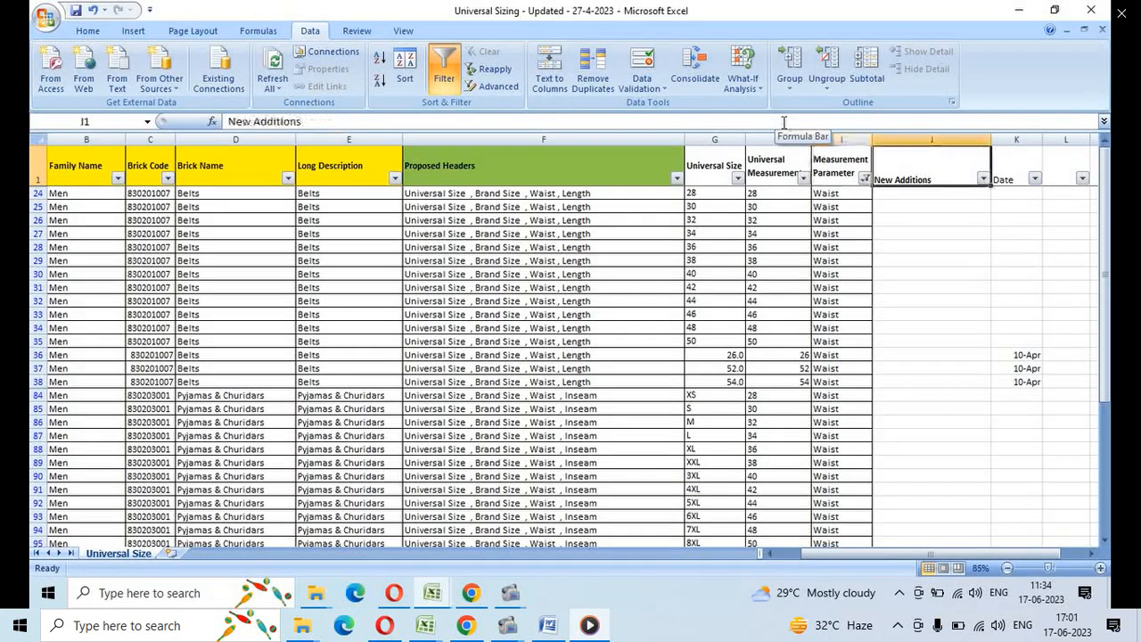
pyautogui.press('Left')
pyautogui.press('Down')
pyautogui.press('Up')
pyautogui.press('Up')
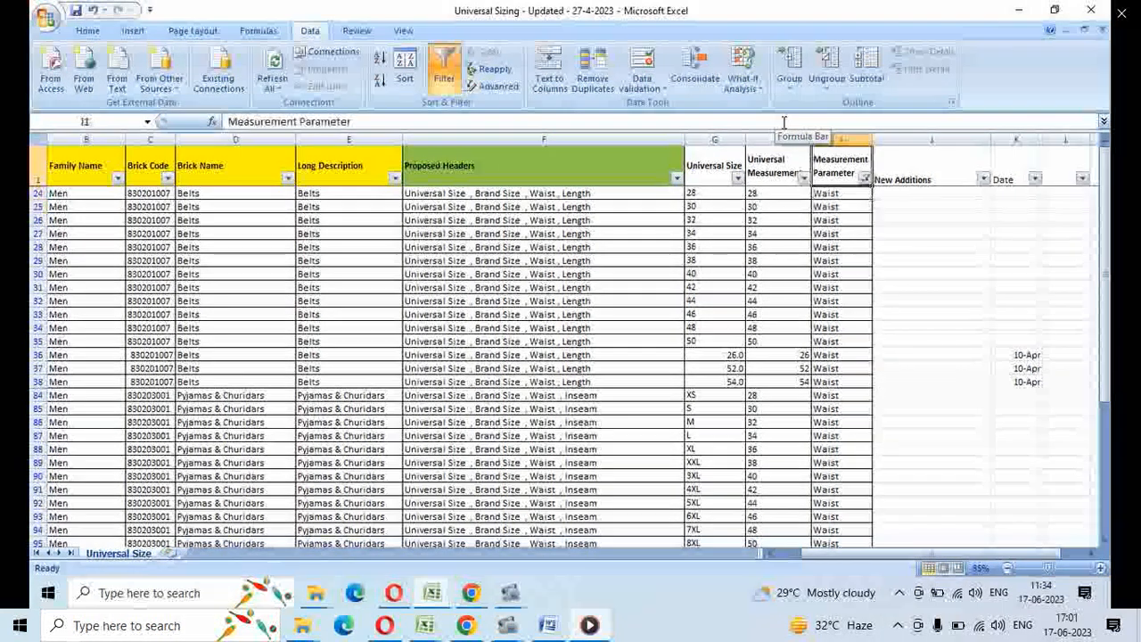
pyautogui.hotkey('alt', 'Down')
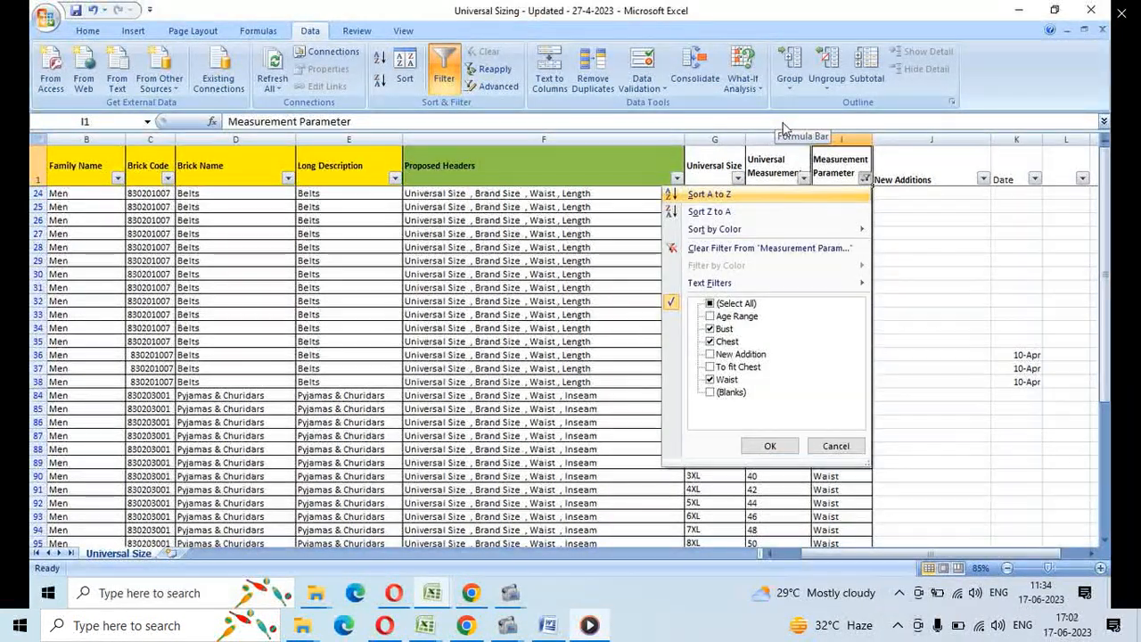
pyautogui.press('Down')
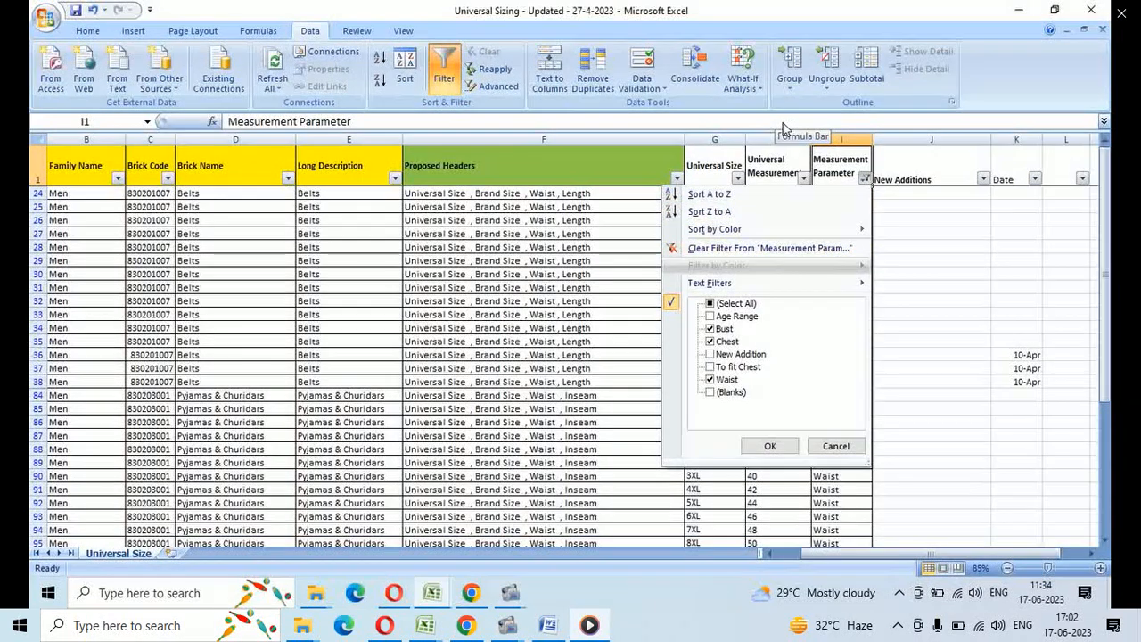
pyautogui.press('Escape')
# Step: Examine the sheet's column headings from Measurement Parameter back to Class Name and return to Measurement Parameter
pyautogui.press('Left')
pyautogui.press('Left')
pyautogui.press('Left')
pyautogui.press('Left')
pyautogui.press('Left')
pyautogui.press('Left')
pyautogui.press('Left')
pyautogui.press('Left')
pyautogui.press('Right')
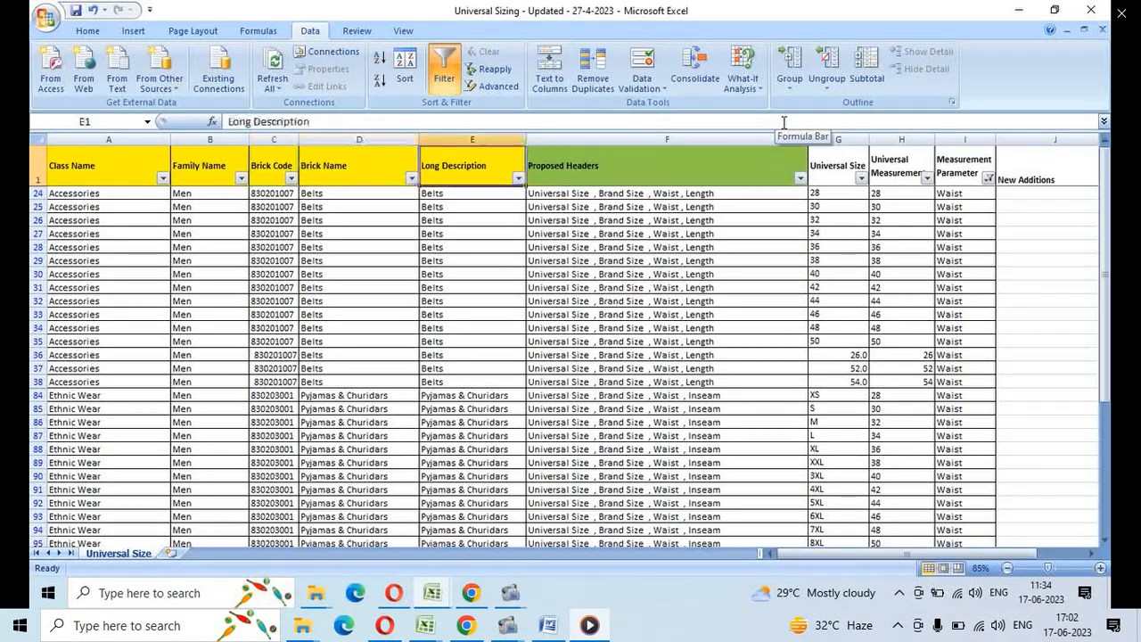
pyautogui.press('Right')
pyautogui.press('Right')
pyautogui.press('Right')
pyautogui.press('Right')
pyautogui.press('Right')
pyautogui.press('Left')
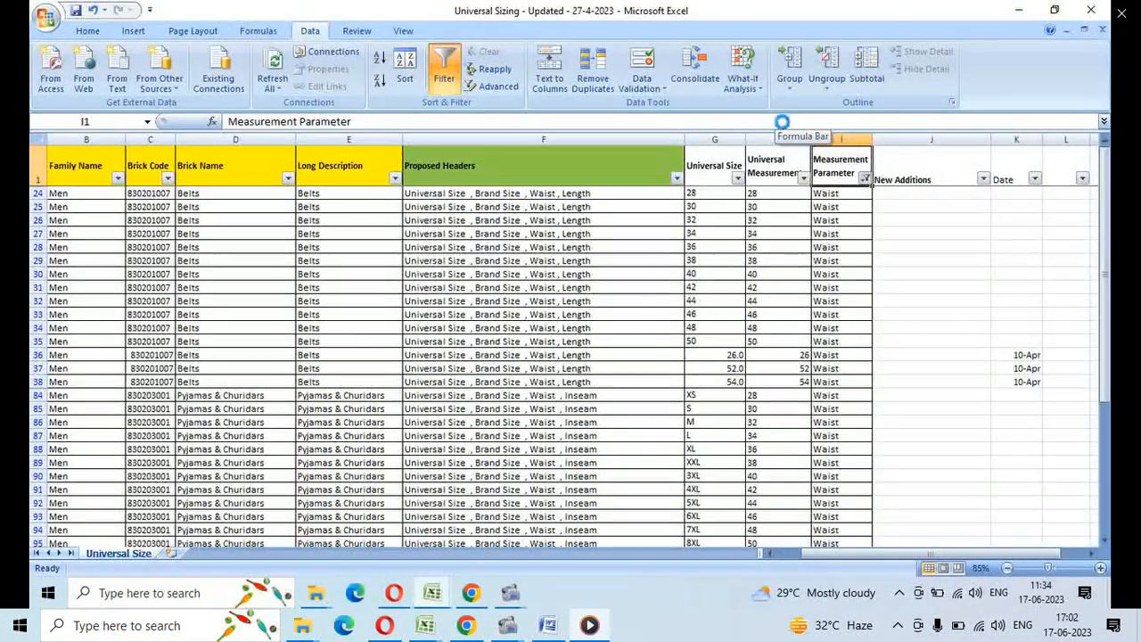
# Step: Change the Measurement Parameter filter to show only Age Range
pyautogui.hotkey('alt', 'Down')
pyautogui.press('Down')
pyautogui.press('Down')
pyautogui.press('Down')
pyautogui.press('Down')
pyautogui.press('Down')
pyautogui.press('Down')
pyautogui.press('space')
pyautogui.press('space')
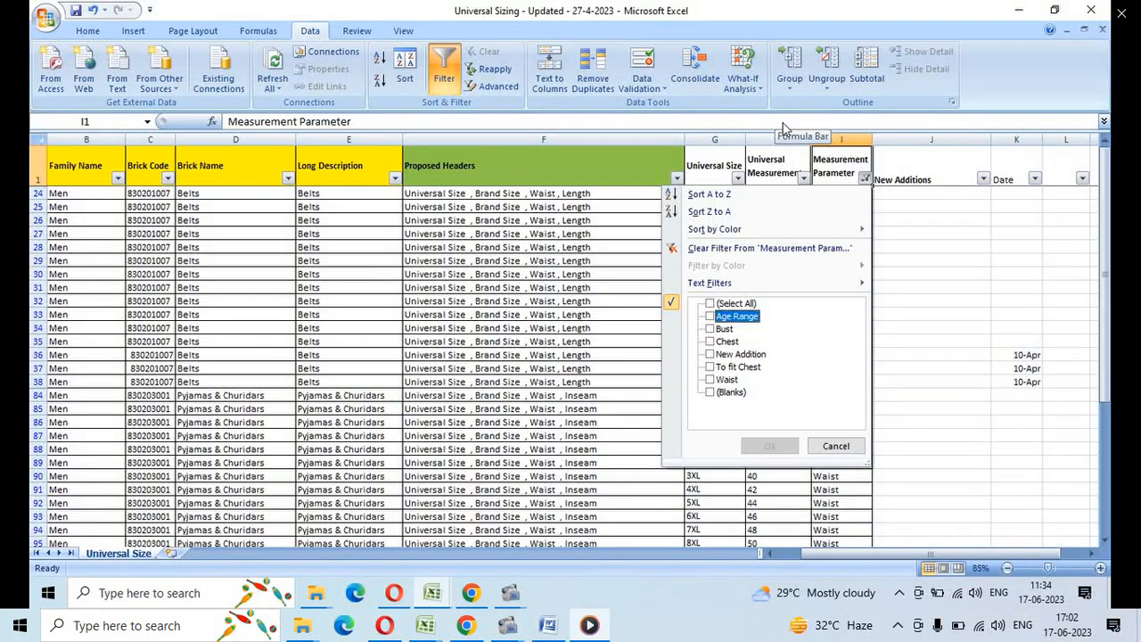
pyautogui.press('space')
pyautogui.press('Return')
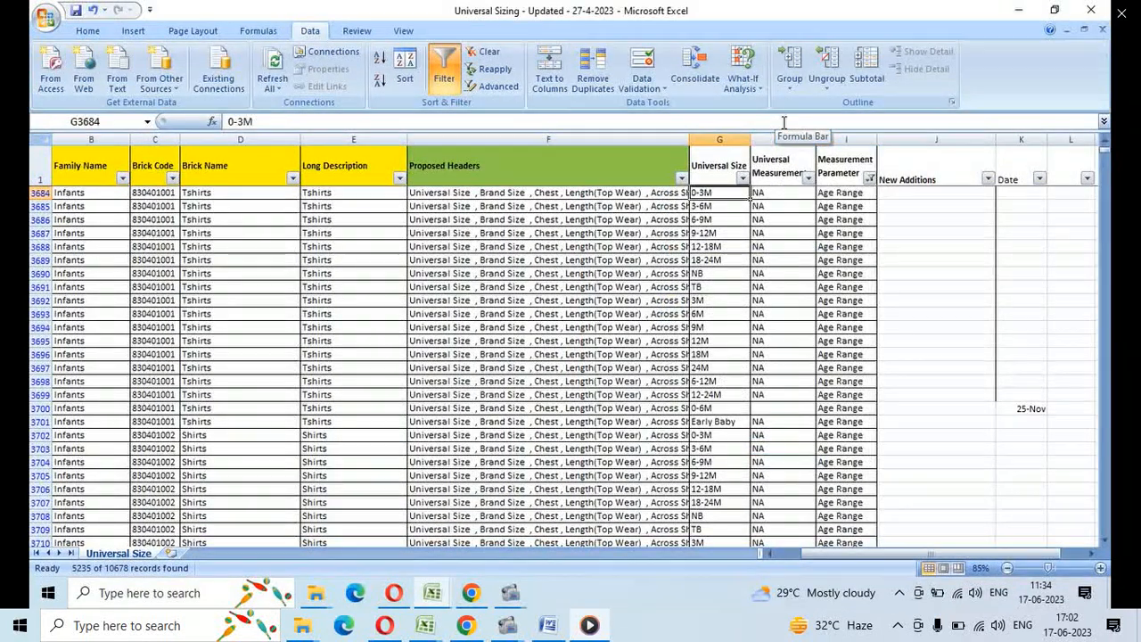
# Step: Check in the Family Name filter which families are sized by age range
pyautogui.press('Home')
pyautogui.hotkey('ctrl', 'Up')
pyautogui.press('Right')
pyautogui.press('Right')
pyautogui.press('Left')
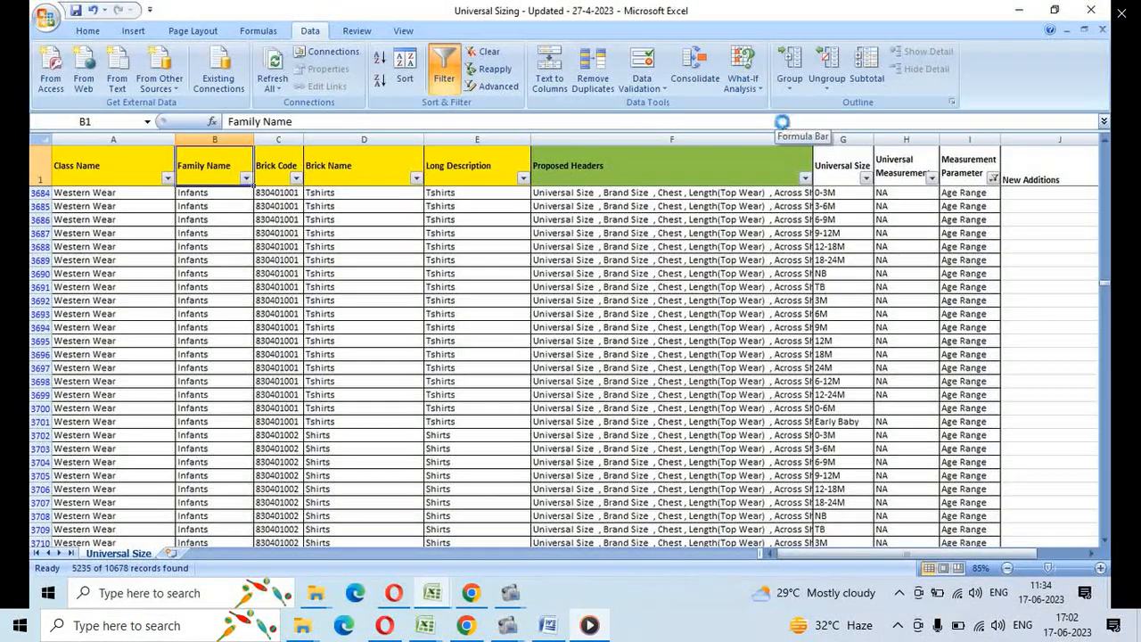
pyautogui.hotkey('alt', 'Down')
pyautogui.press('Down')
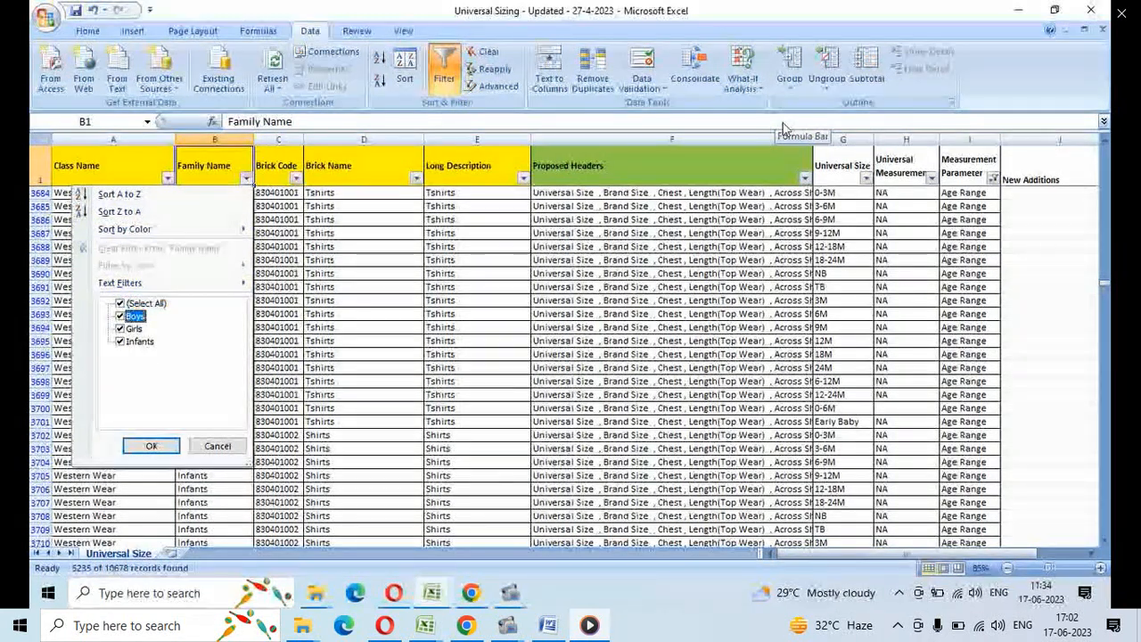
pyautogui.press('Right')
pyautogui.press('Right')
pyautogui.press('Right')
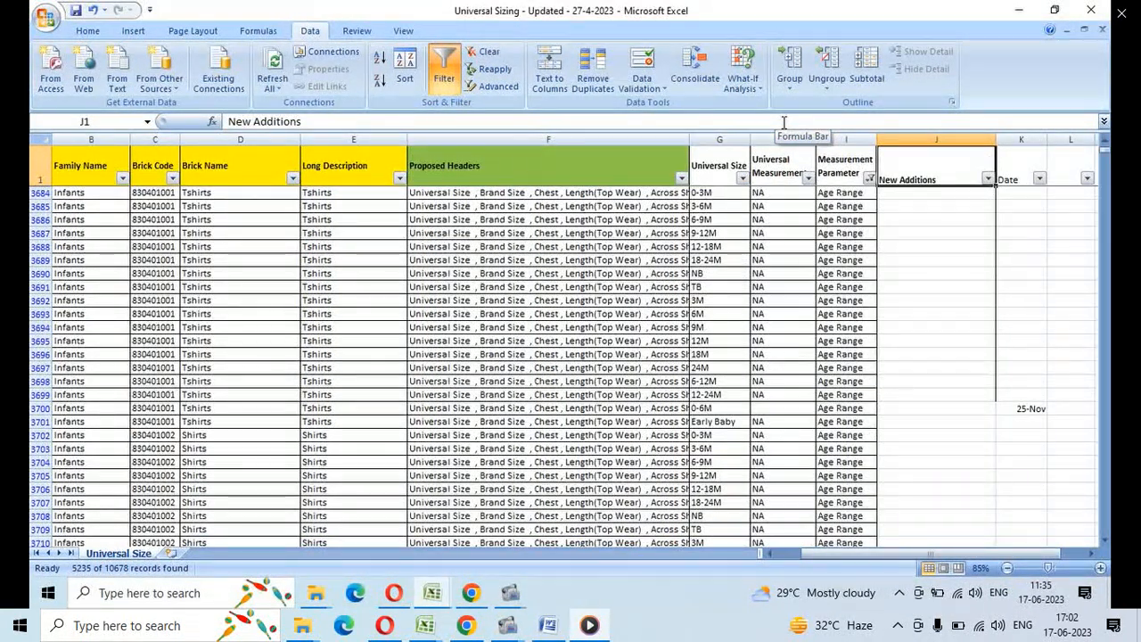
# Step: Change the Measurement Parameter filter from Age Range to Chest only
pyautogui.press('Left')
pyautogui.press('Left')
pyautogui.press('Right')
pyautogui.press('Right')
pyautogui.press('Left')
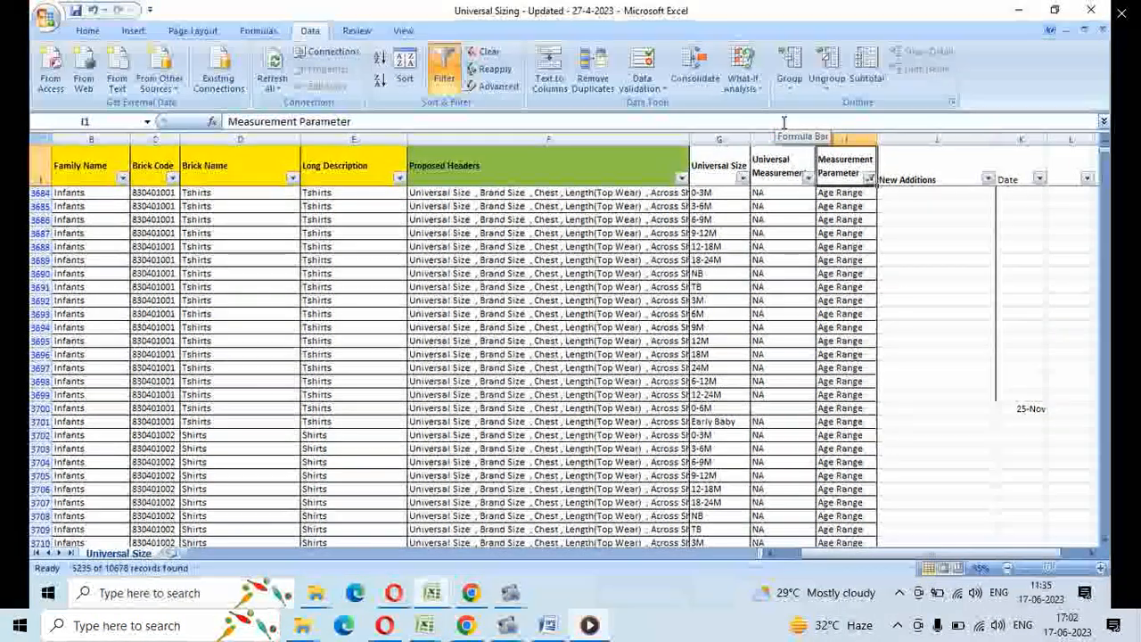
pyautogui.hotkey('alt', 'Down')
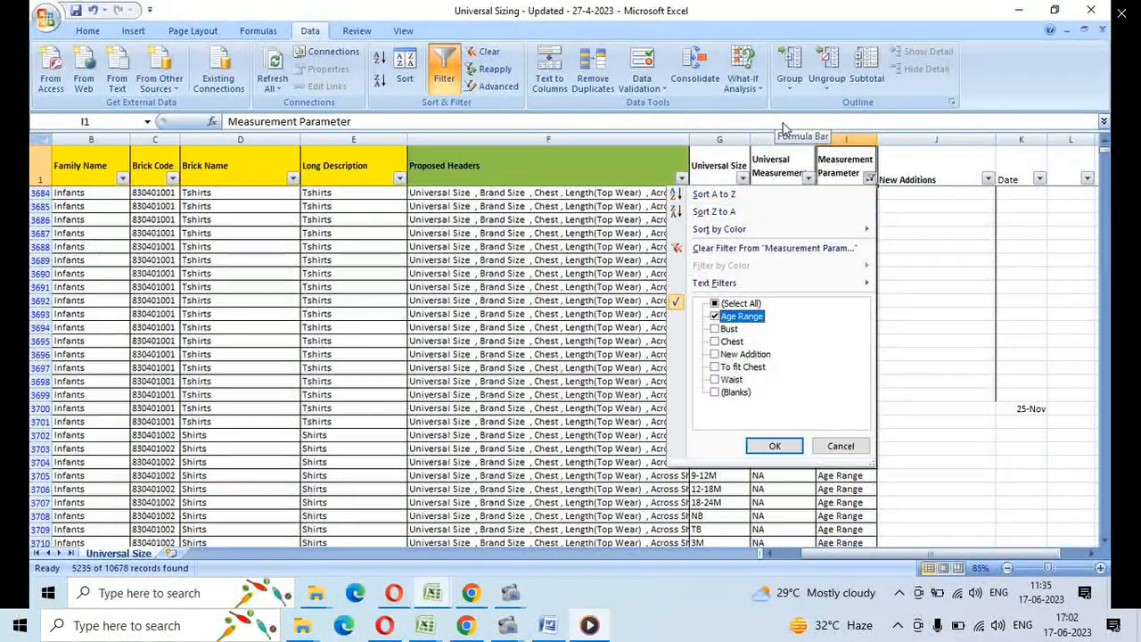
pyautogui.press('space')
pyautogui.press('Down')
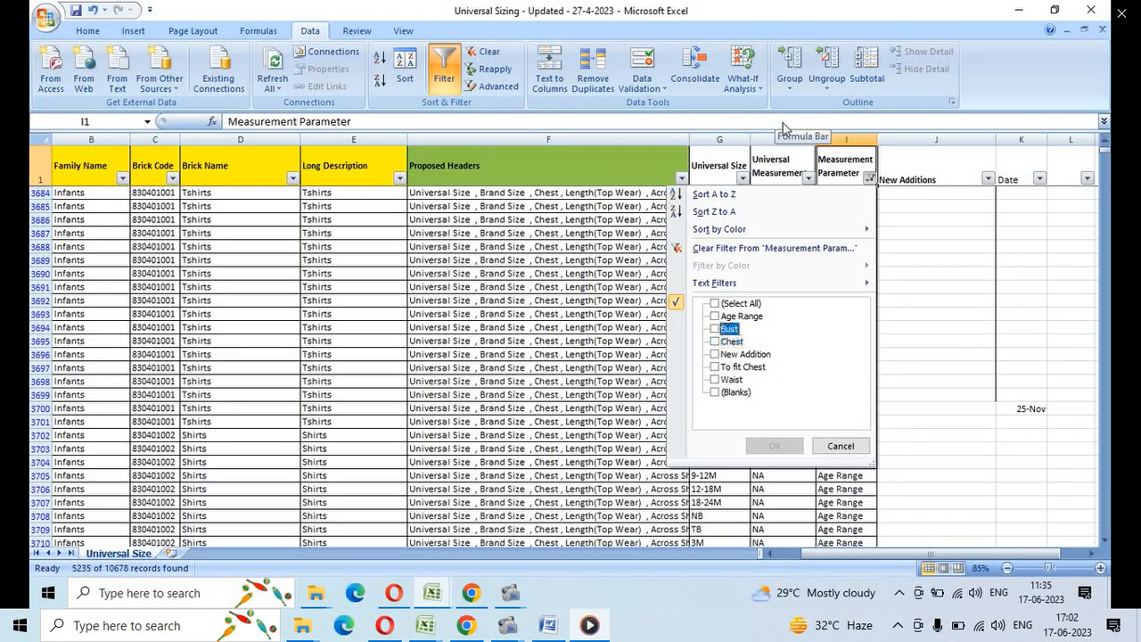
pyautogui.press('Down')
pyautogui.press('space')
pyautogui.press('Return')
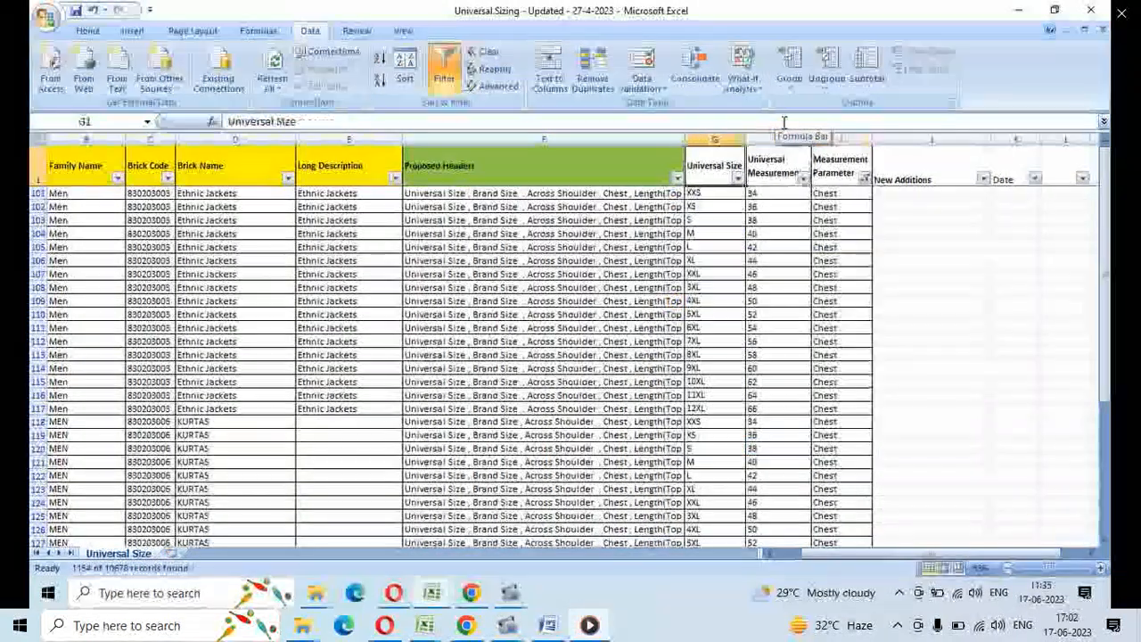
# Step: Check in the Family Name filter which families are sized by chest, leaving the filter unchanged
pyautogui.press('Left')
pyautogui.press('Left')
pyautogui.press('Left')
pyautogui.press('Left')
pyautogui.press('Left')
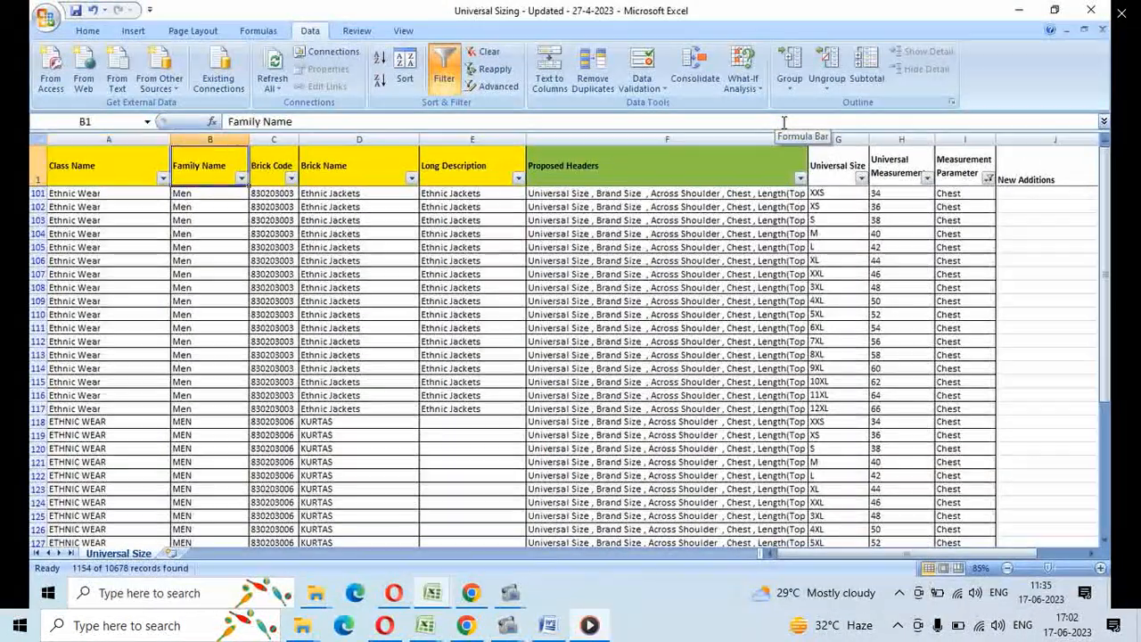
pyautogui.hotkey('alt', 'Down')
pyautogui.press('Down')
pyautogui.press('Down')
pyautogui.press('Down')
pyautogui.press('Down')
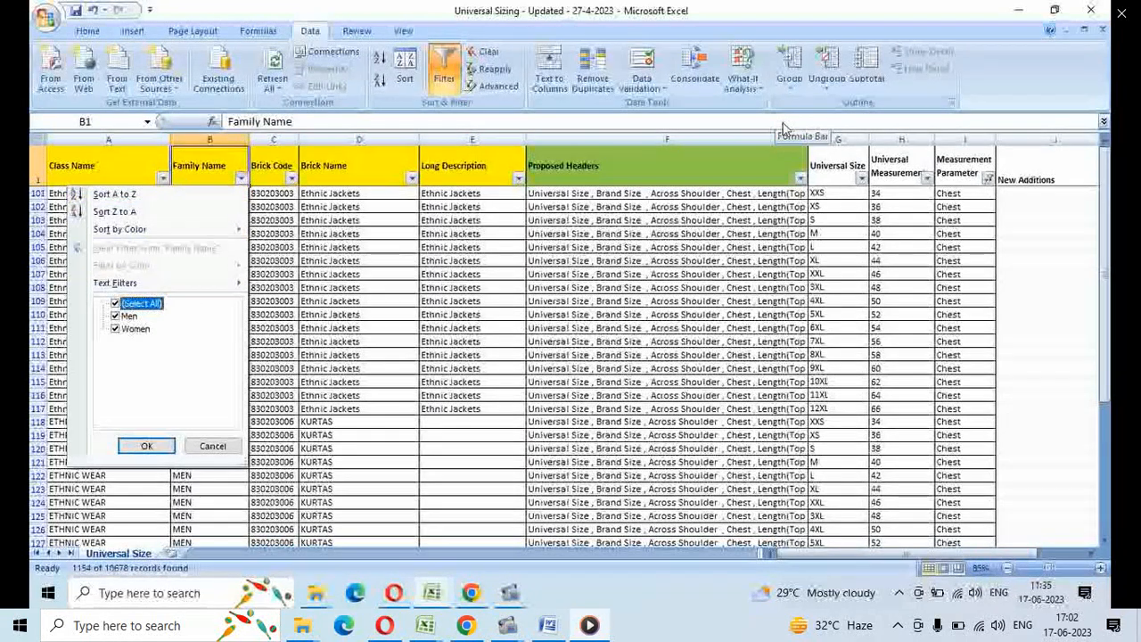
pyautogui.press('Down')
pyautogui.press('Escape')
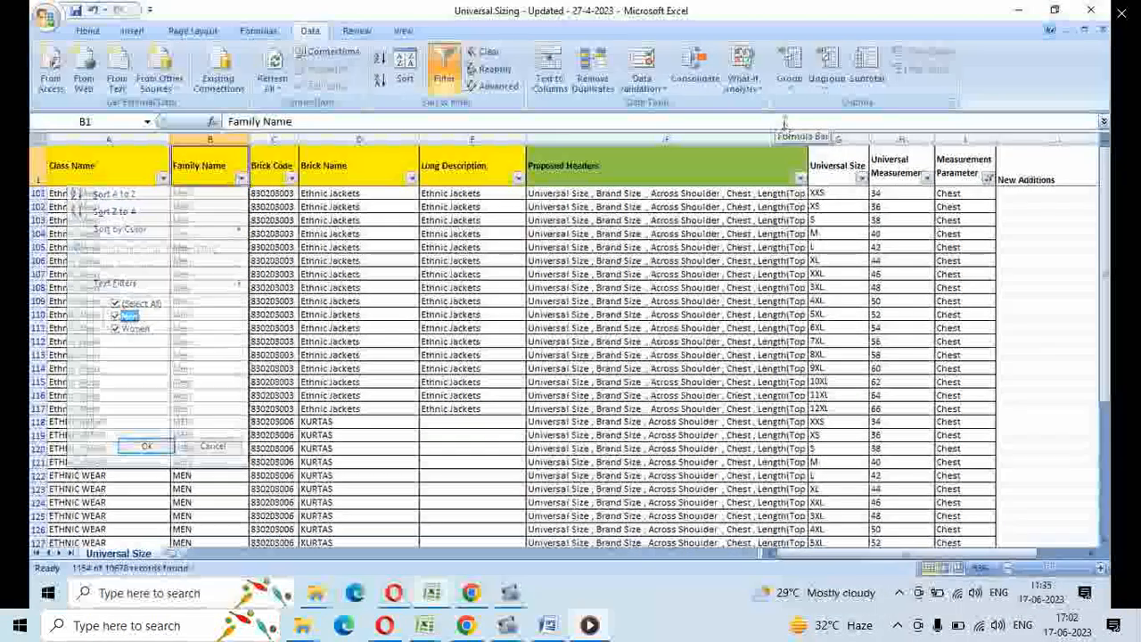
# Step: Examine the column headings from Family Name across to Measurement Parameter and back to Class Name
pyautogui.press('Right')
pyautogui.press('Right')
pyautogui.press('Right')
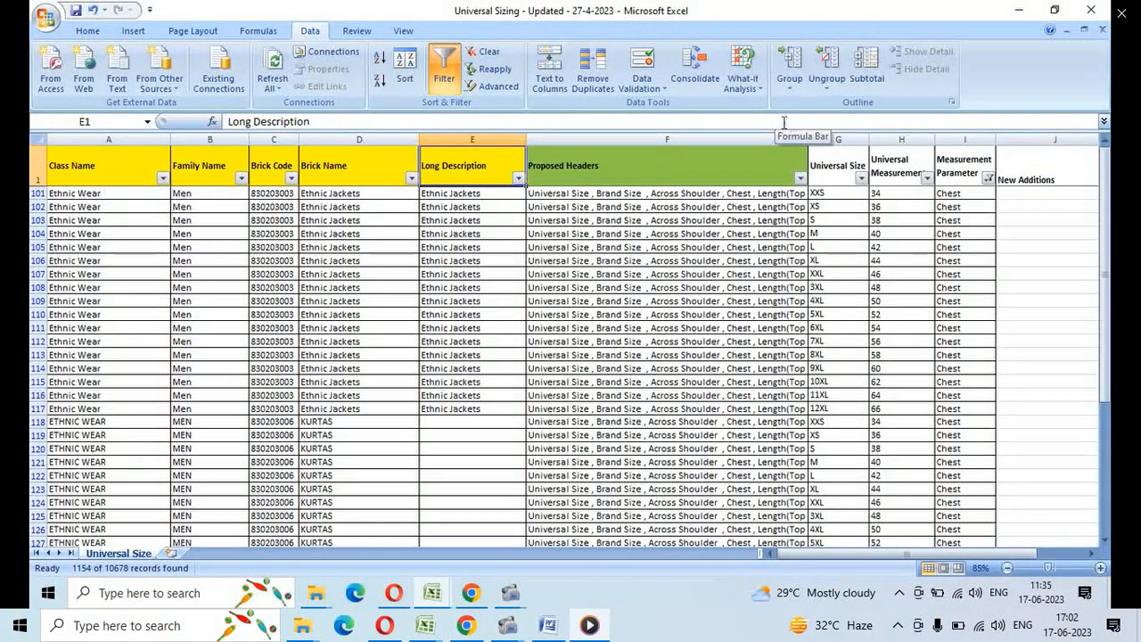
pyautogui.press('Right')
pyautogui.press('Right')
pyautogui.press('Right')
pyautogui.press('Right')
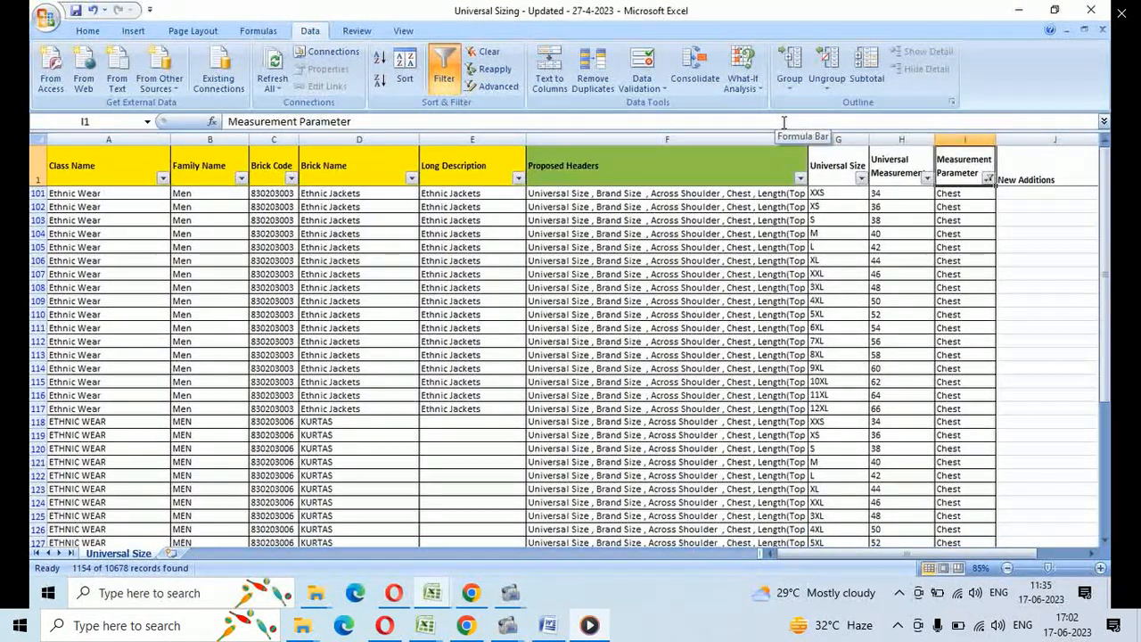
pyautogui.press('Left')
pyautogui.press('Left')
pyautogui.press('Left')
pyautogui.press('Left')
pyautogui.press('Left')
pyautogui.press('Left')
pyautogui.press('Left')
pyautogui.press('Left')
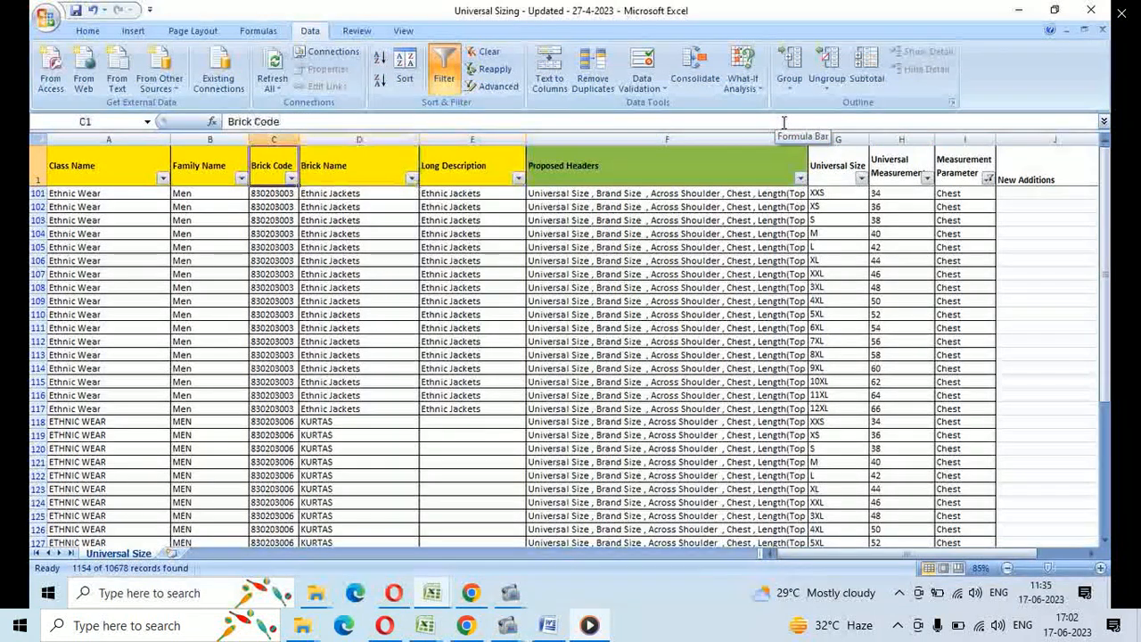
# Step: Switch to Screen Record and stop the running recording
pyautogui.hotkey('alt', 'Tab')
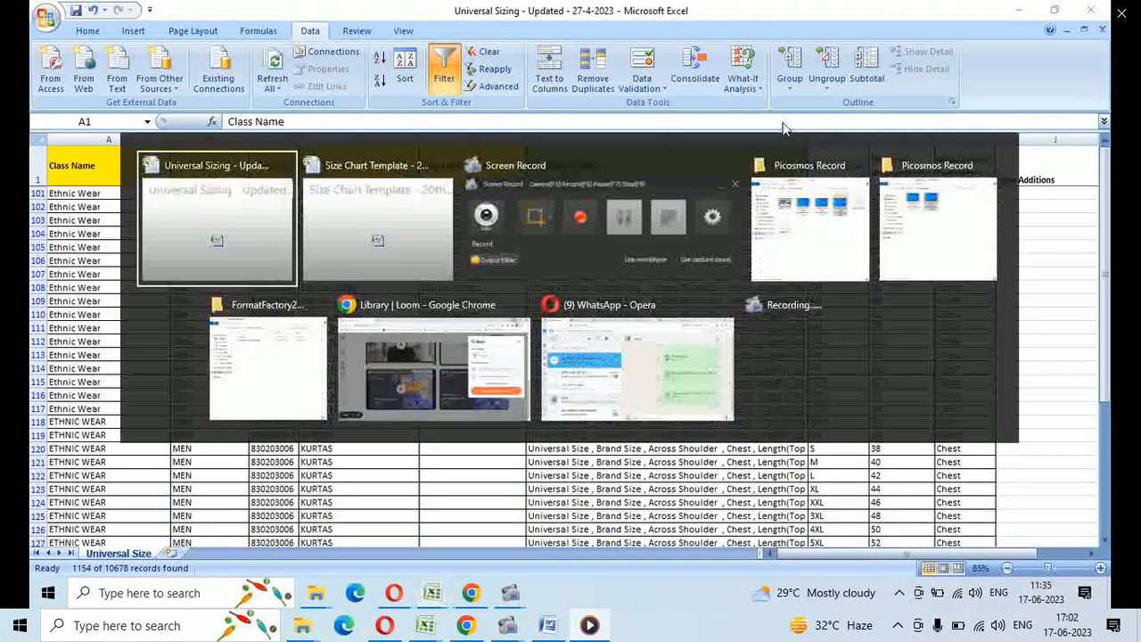
pyautogui.press('Tab')
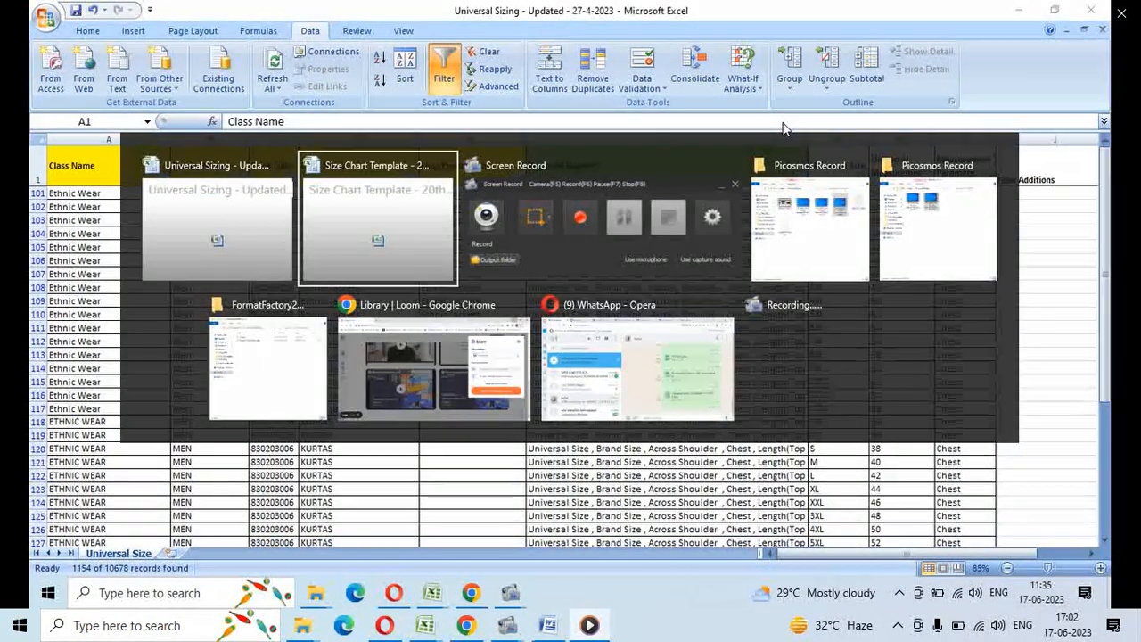
pyautogui.press('Tab')
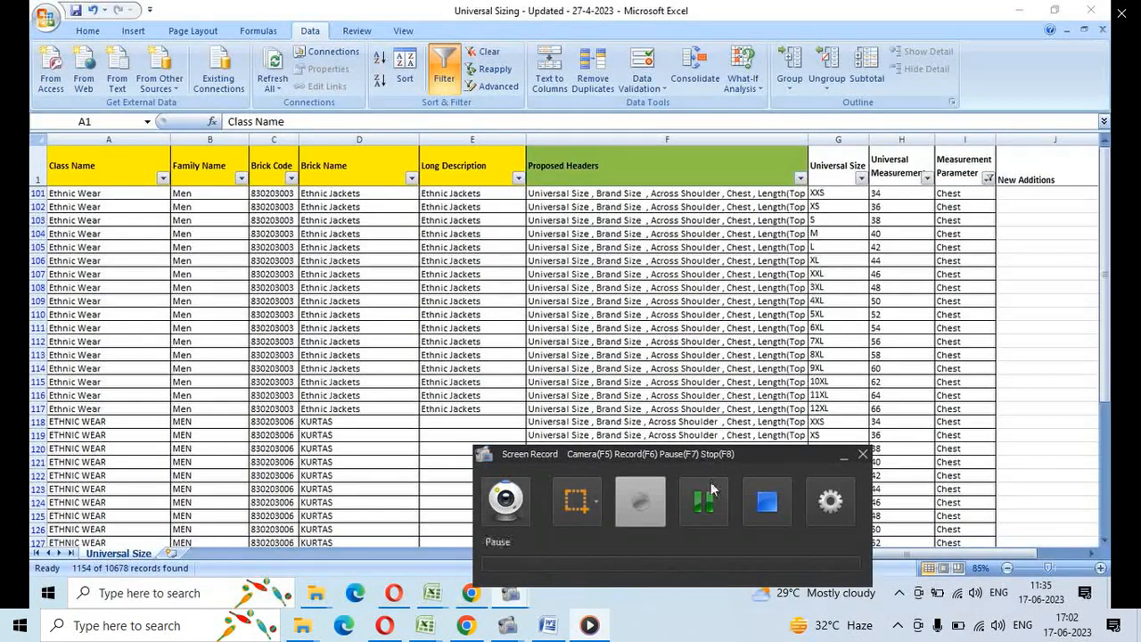
pyautogui.click(763, 505)
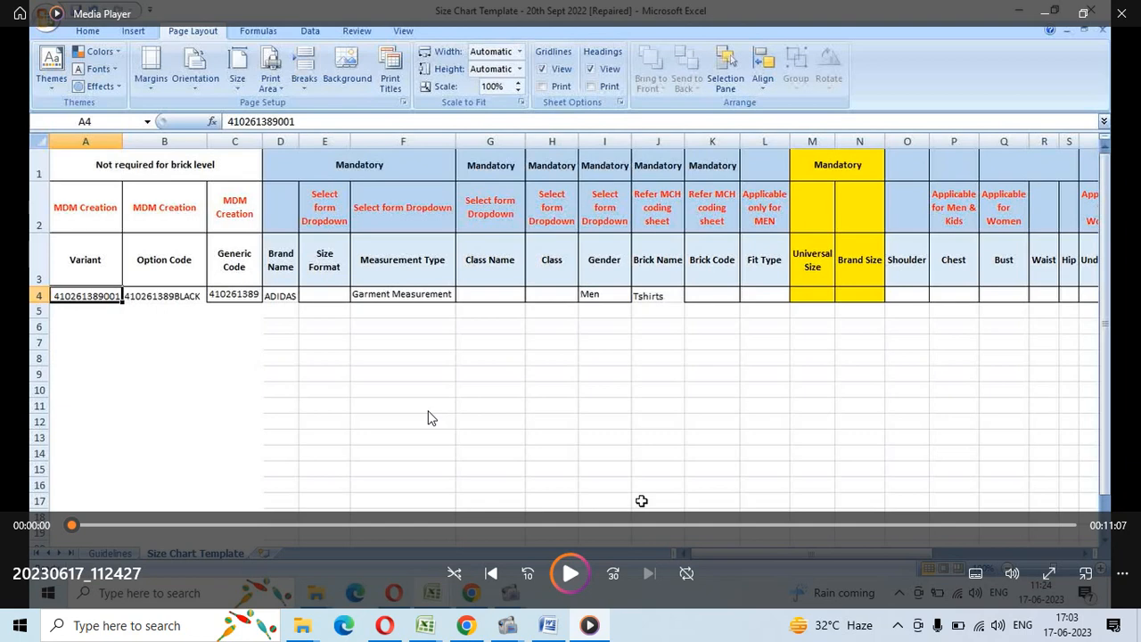
pyautogui.moveTo(507, 625)
pyautogui.moveTo(502, 580)
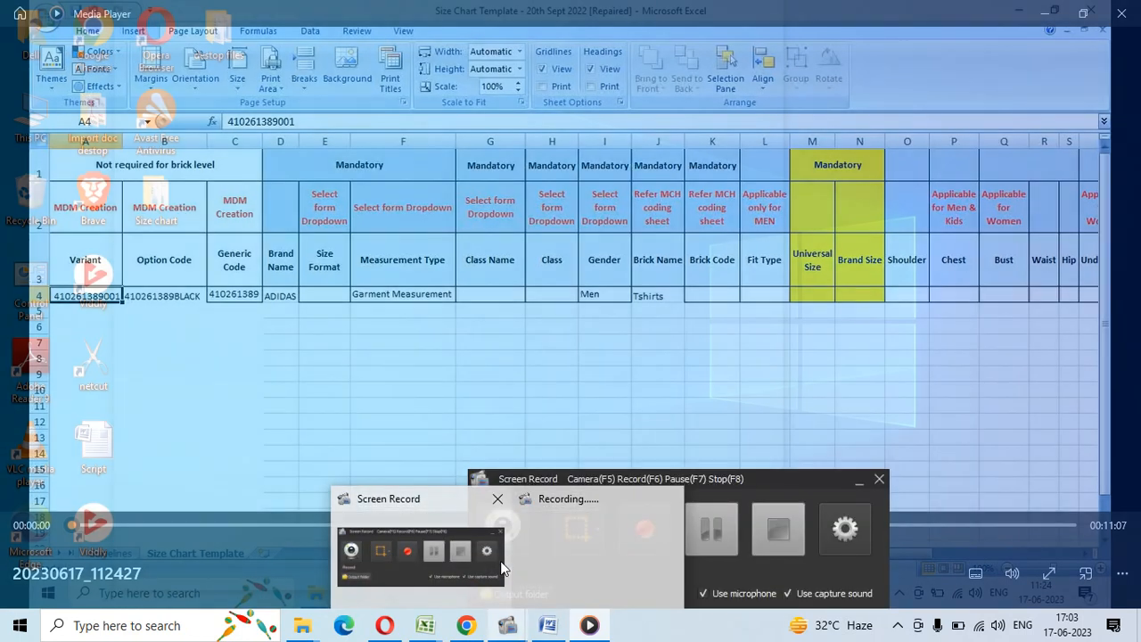